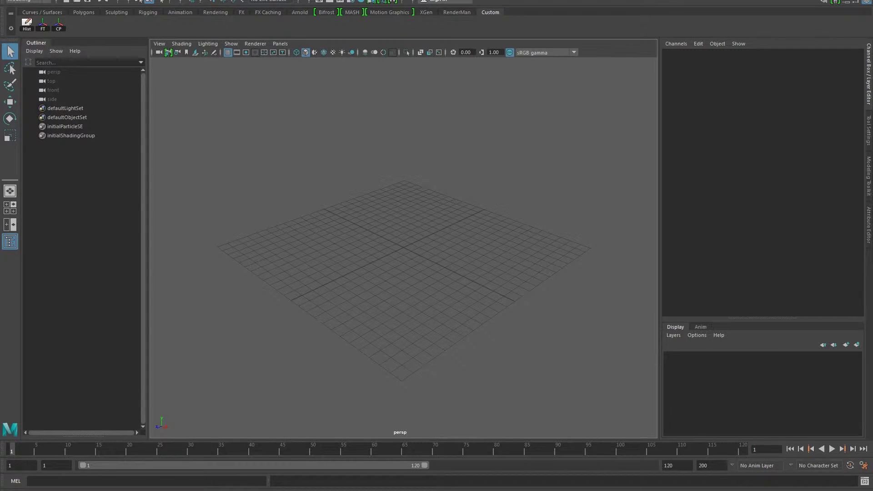
# - Set the import options to the OBJ file type as a Single Object and proceed to choosing the file
pyautogui.click(9, 0)
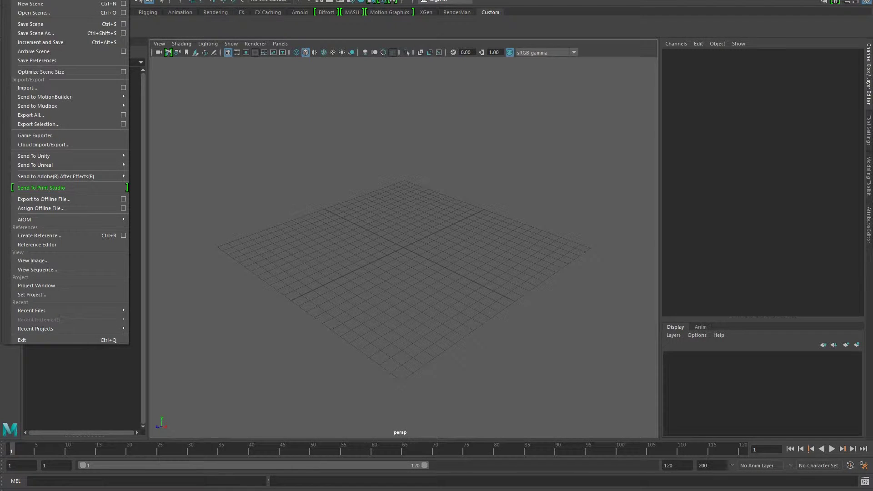
pyautogui.click(123, 88)
pyautogui.click(625, 143)
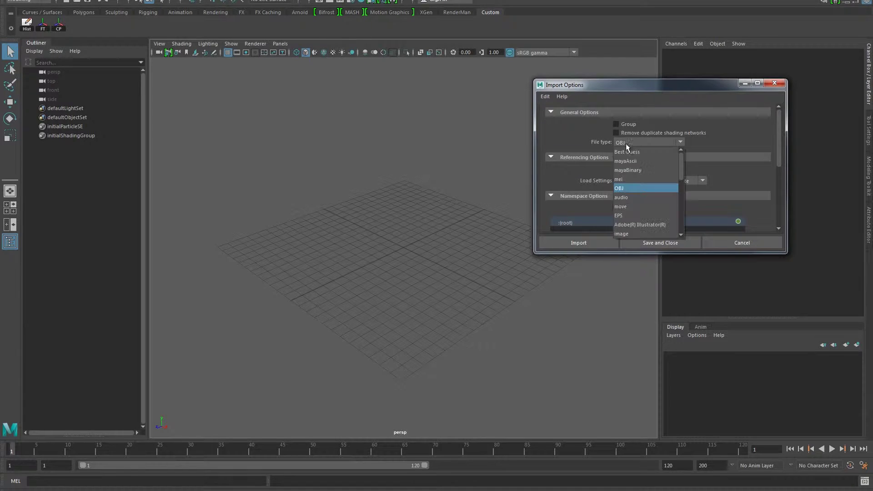
pyautogui.click(625, 189)
pyautogui.moveTo(781, 133); pyautogui.dragTo(778, 187)
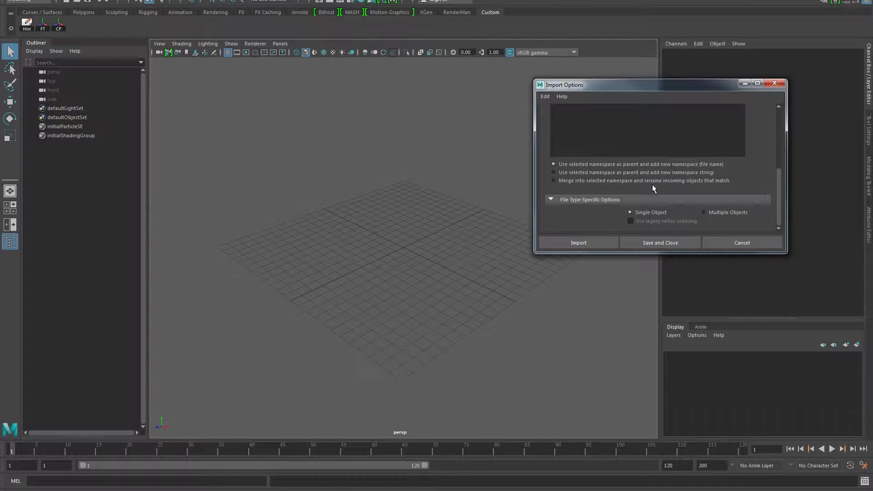
pyautogui.click(724, 212)
pyautogui.click(660, 212)
pyautogui.click(579, 244)
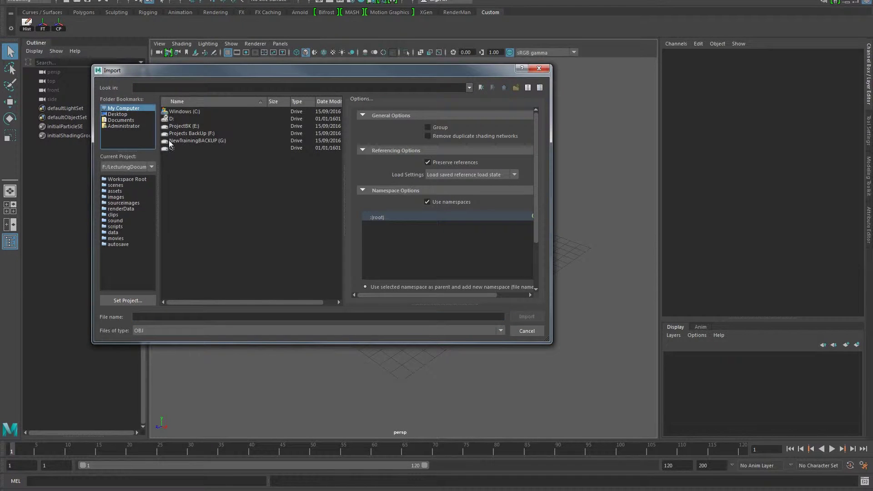
# - Import largo.obj from the Week_01 classes folder of the CharacterRigging_Animation_2016_2017 data on drive F
pyautogui.doubleClick(196, 134)
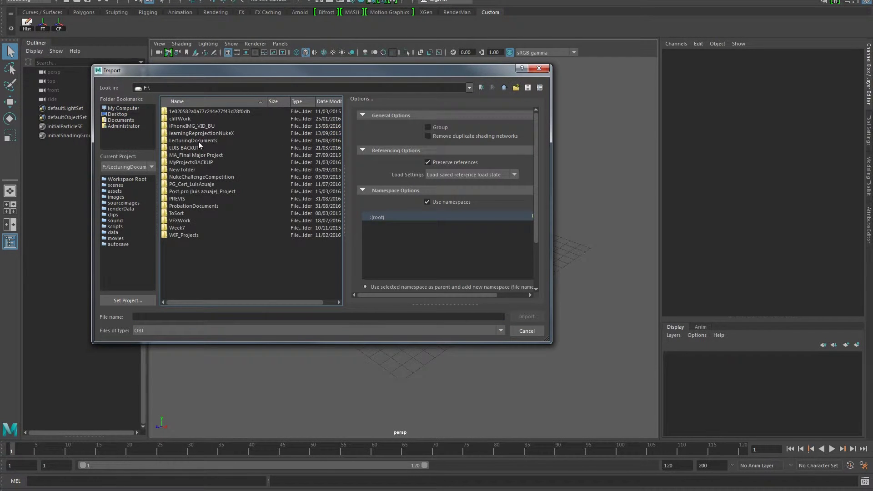
pyautogui.doubleClick(197, 141)
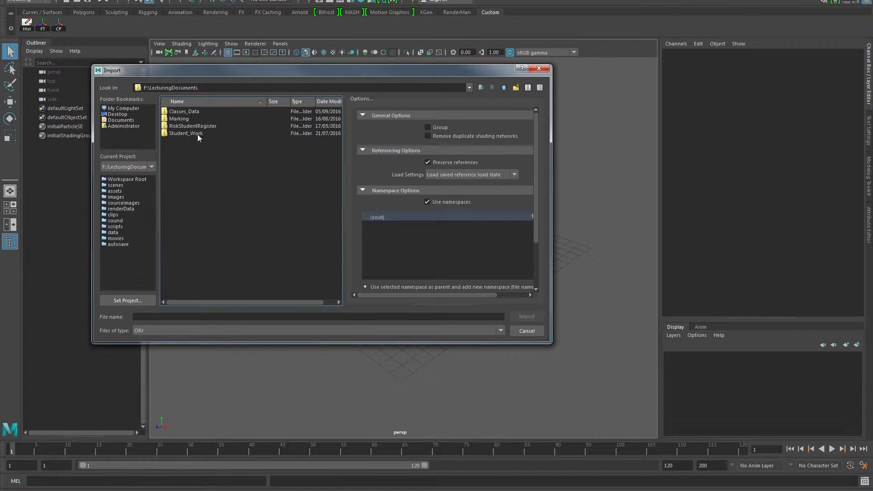
pyautogui.doubleClick(184, 112)
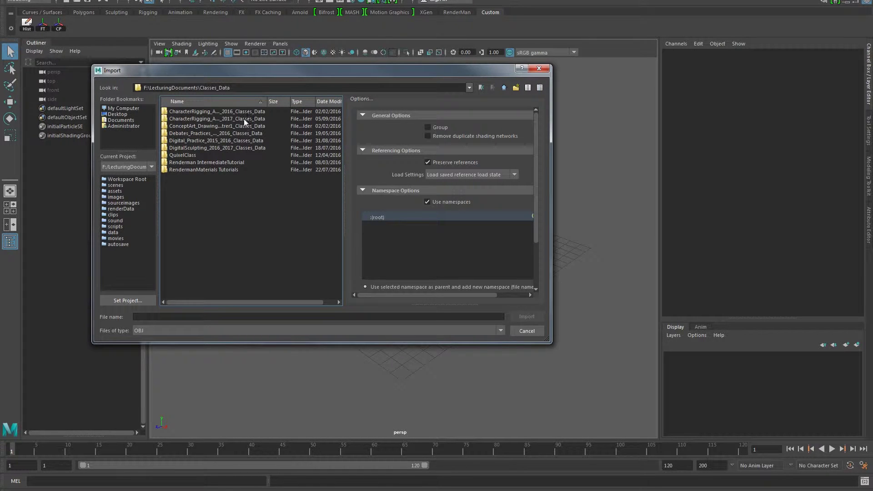
pyautogui.doubleClick(244, 118)
pyautogui.doubleClick(176, 119)
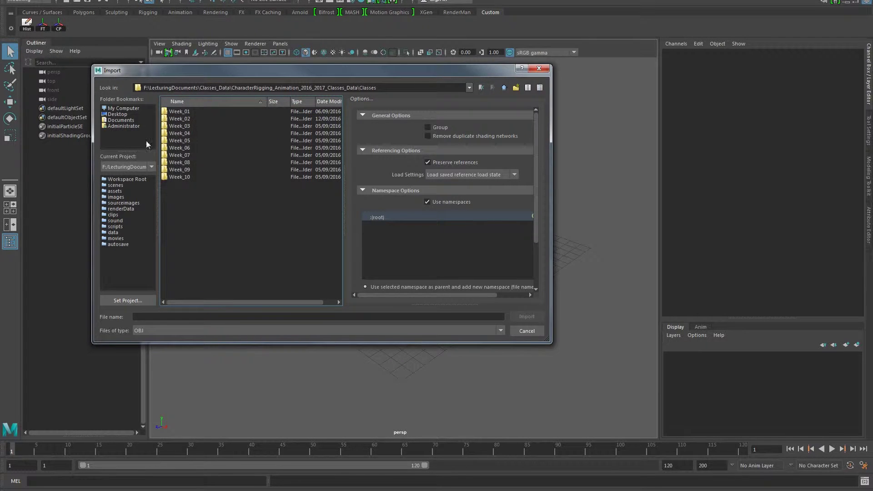
pyautogui.doubleClick(175, 119)
pyautogui.click(174, 112)
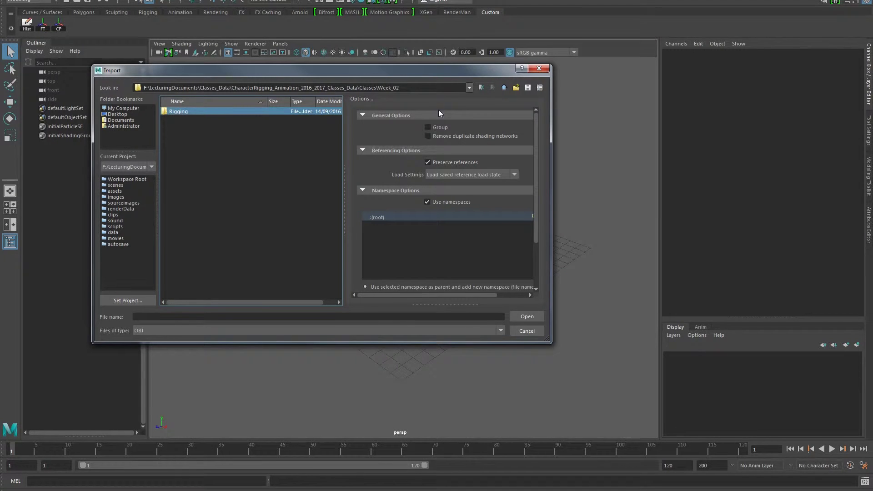
pyautogui.click(503, 89)
pyautogui.doubleClick(177, 112)
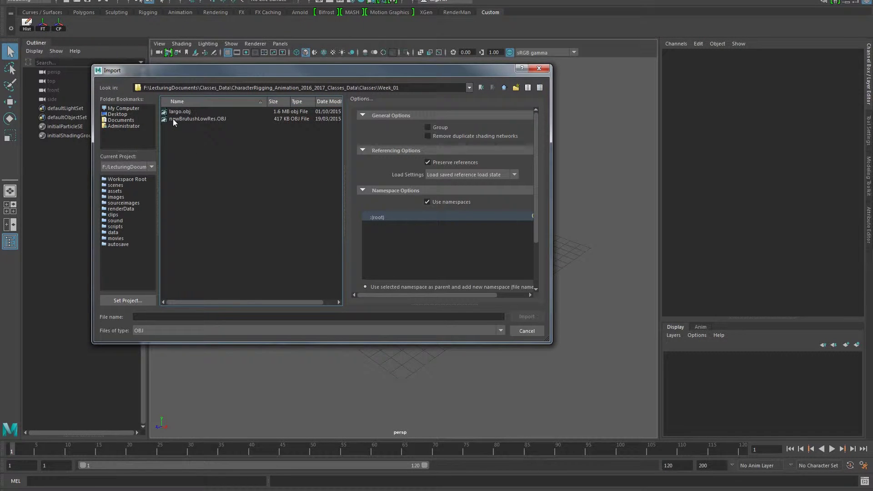
pyautogui.click(178, 113)
pyautogui.click(527, 317)
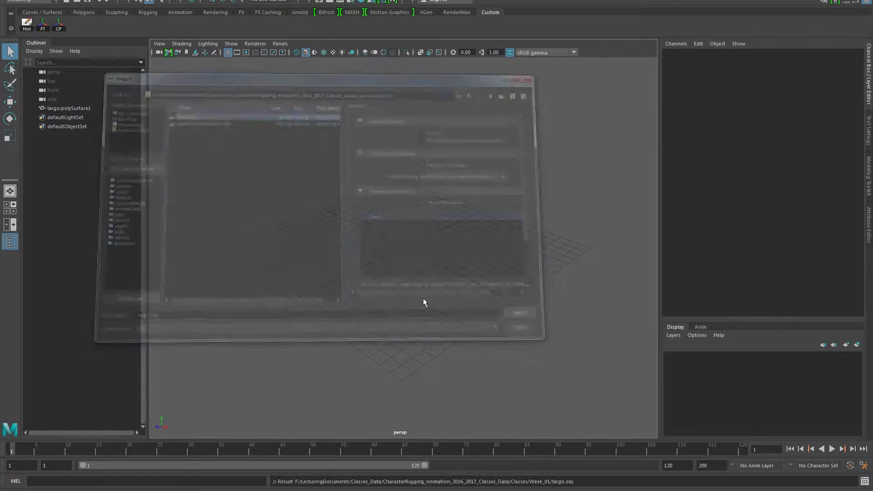
# - Select the imported character, switch the display to wireframe and examine the topology of its head
pyautogui.keyDown('alt'); pyautogui.moveTo(345, 227); pyautogui.dragTo(436, 236); pyautogui.keyUp('alt')
pyautogui.keyDown('alt'); pyautogui.moveTo(409, 254); pyautogui.dragTo(309, 278, button='right'); pyautogui.keyUp('alt')
pyautogui.keyDown('alt'); pyautogui.moveTo(409, 157); pyautogui.dragTo(416, 307, button='middle'); pyautogui.keyUp('alt')
pyautogui.keyDown('alt'); pyautogui.moveTo(415, 307); pyautogui.dragTo(359, 236); pyautogui.keyUp('alt')
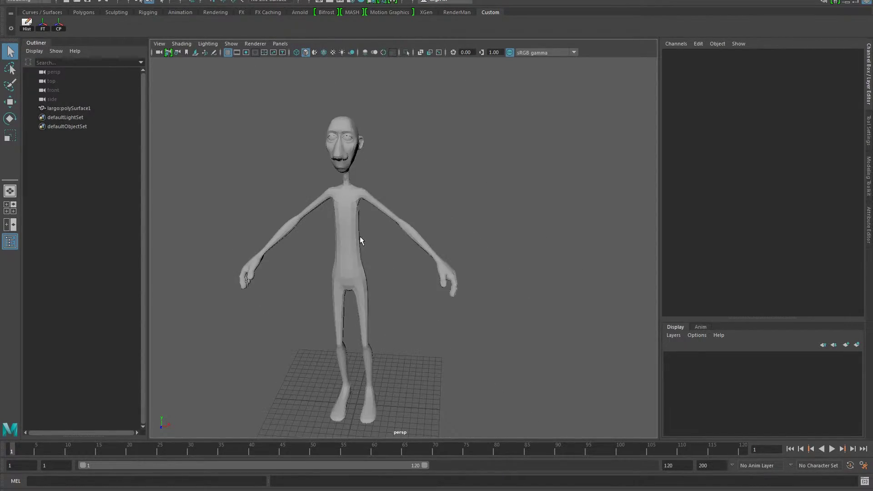
pyautogui.click(359, 236)
pyautogui.keyDown('alt'); pyautogui.moveTo(359, 236); pyautogui.dragTo(377, 322, button='middle'); pyautogui.keyUp('alt')
pyautogui.keyDown('alt'); pyautogui.moveTo(377, 322); pyautogui.dragTo(465, 263, button='right'); pyautogui.keyUp('alt')
pyautogui.keyDown('alt'); pyautogui.moveTo(466, 263); pyautogui.dragTo(502, 299, button='middle'); pyautogui.keyUp('alt')
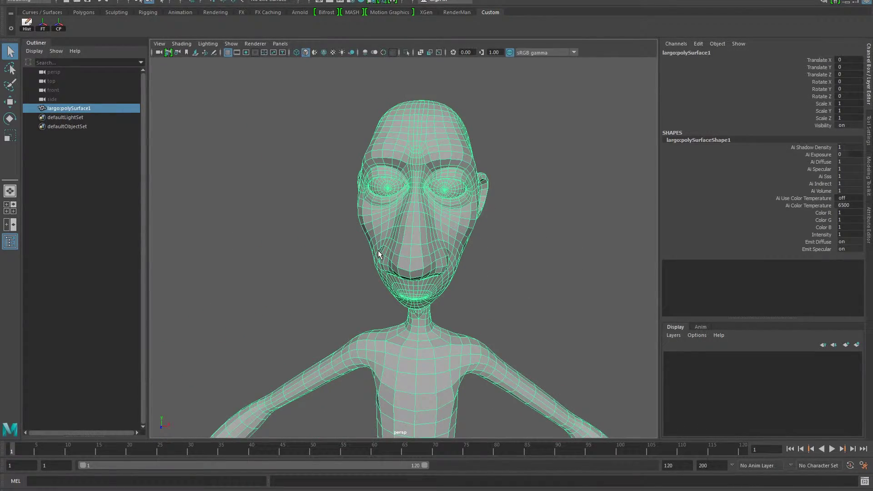
pyautogui.press('4')
pyautogui.scroll(5, 385, 159)
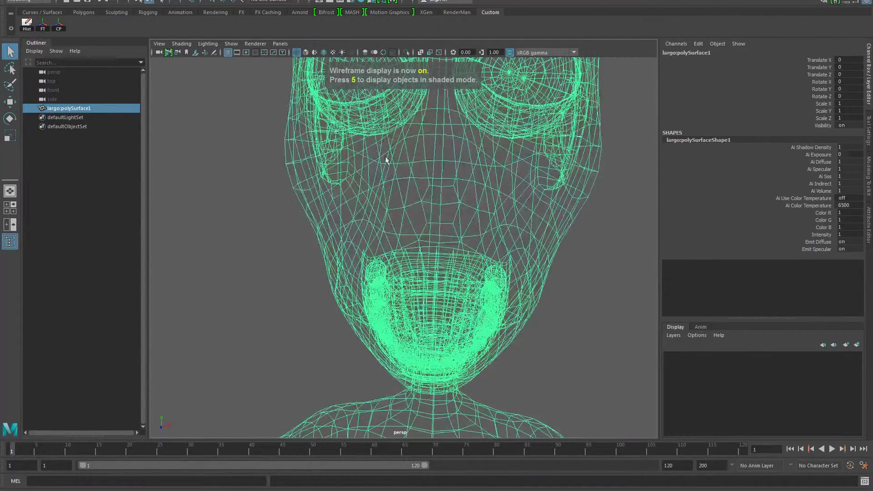
pyautogui.scroll(-8, 385, 159)
# - Separate the whole character mesh into its individual pieces
pyautogui.click(417, 224)
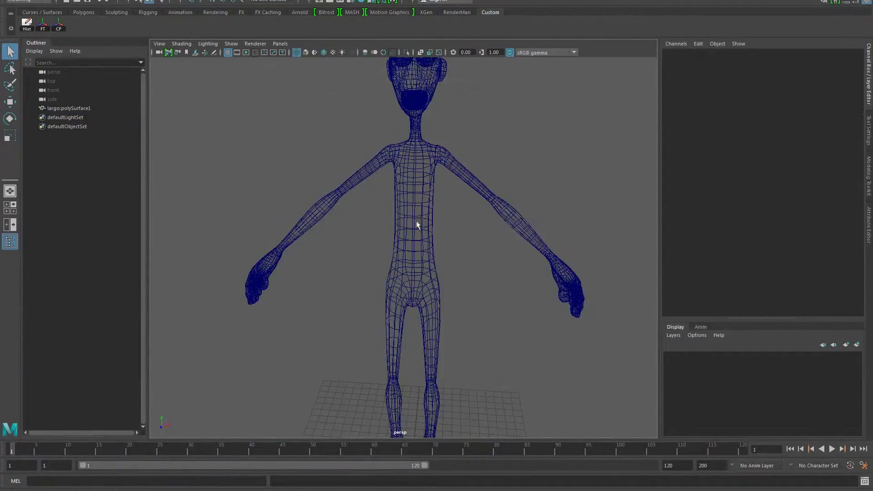
pyautogui.click(416, 225)
pyautogui.keyDown('alt'); pyautogui.moveTo(416, 224); pyautogui.dragTo(362, 271, button='right'); pyautogui.keyUp('alt')
pyautogui.keyDown('alt'); pyautogui.moveTo(363, 271); pyautogui.dragTo(391, 277, button='middle'); pyautogui.keyUp('alt')
pyautogui.keyDown('alt'); pyautogui.moveTo(391, 277); pyautogui.dragTo(286, 314, button='right'); pyautogui.keyUp('alt')
pyautogui.keyDown('alt'); pyautogui.moveTo(286, 314); pyautogui.dragTo(294, 300); pyautogui.keyUp('alt')
pyautogui.press('w')
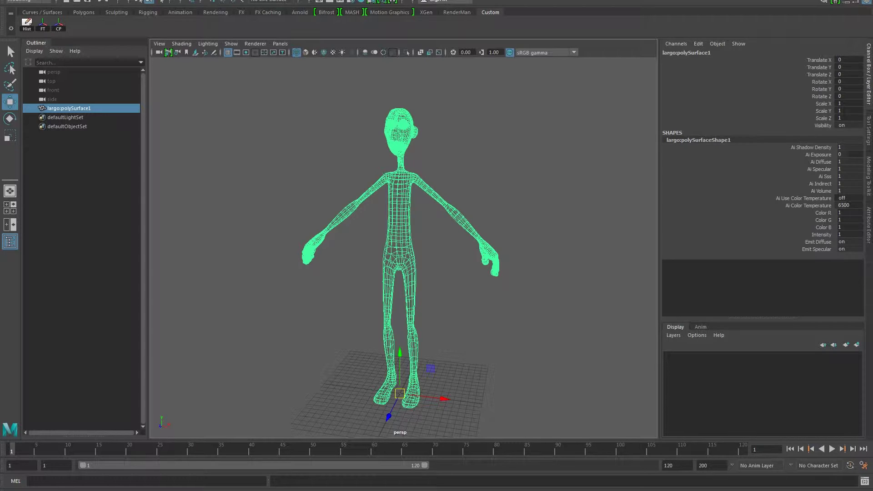
pyautogui.click(159, 1)
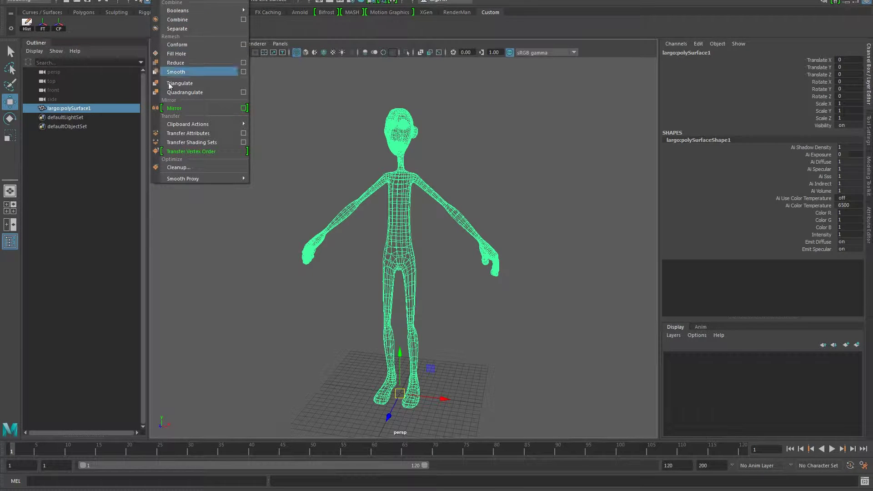
pyautogui.click(182, 30)
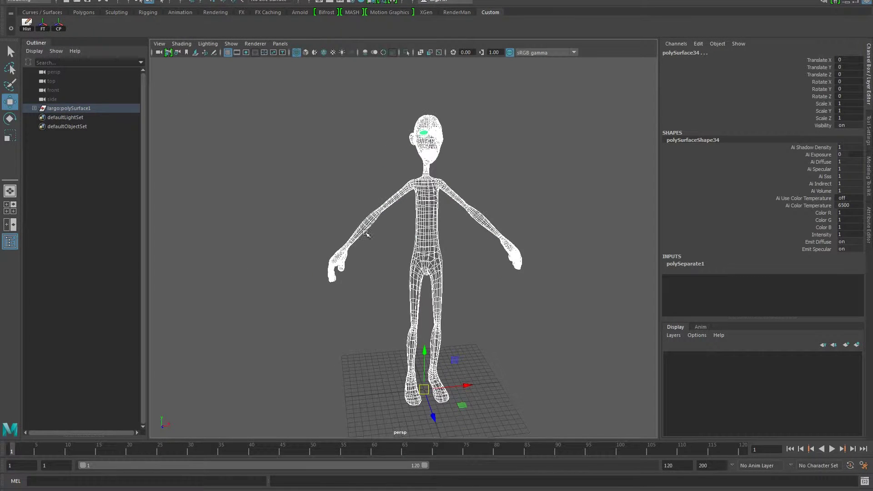
# - Check the separated pieces in the Outliner, then freeze the transformations of their parent group and centre its pivot
pyautogui.click(33, 109)
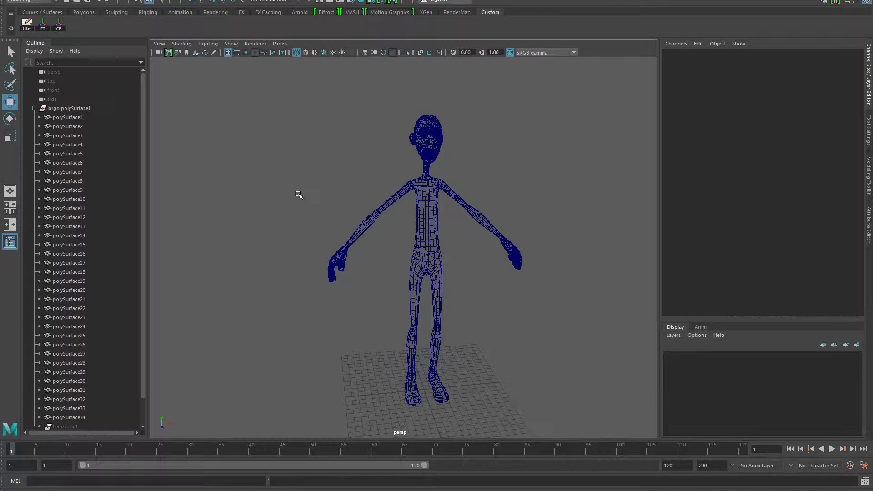
pyautogui.click(421, 166)
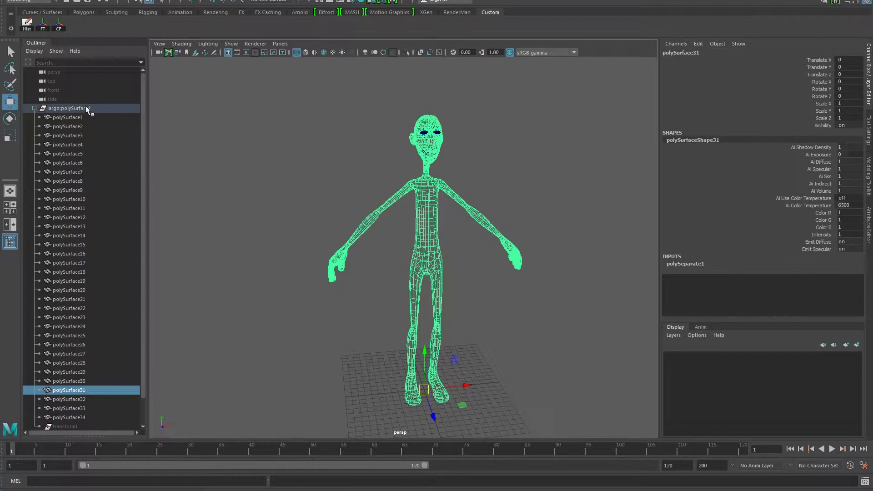
pyautogui.click(35, 109)
pyautogui.click(56, 109)
pyautogui.click(42, 27)
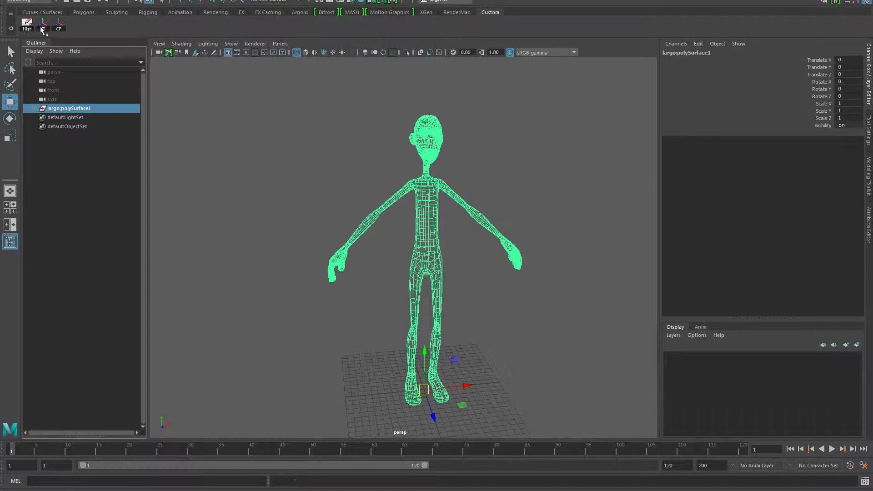
pyautogui.moveTo(261, 209)
pyautogui.keyDown('alt'); pyautogui.mouseDown()
pyautogui.moveTo(237, 207)
pyautogui.moveTo(254, 214)
pyautogui.mouseUp(); pyautogui.keyUp('alt')
pyautogui.click(59, 26)
# - Select all the separated pieces of the character, centre their pivots, and select the body mesh to check its pivot
pyautogui.click(230, 195)
pyautogui.scroll(-2, 246, 216)
pyautogui.click(422, 206)
pyautogui.scroll(3, 392, 273)
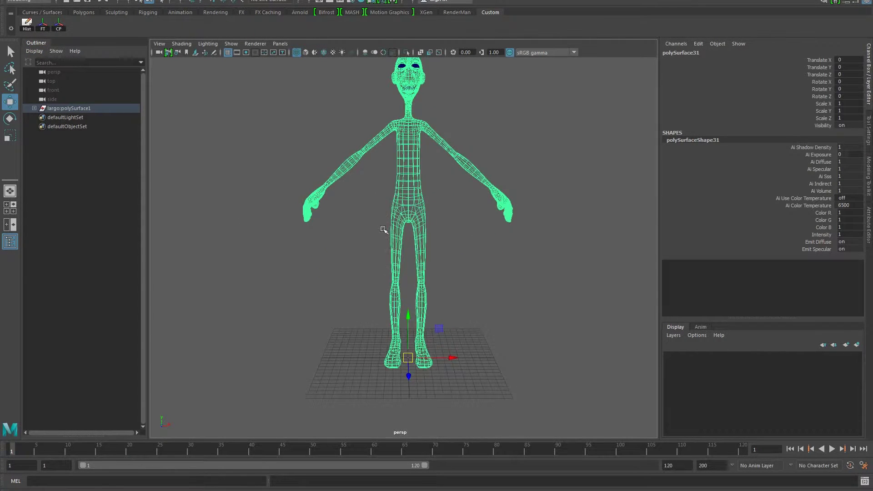
pyautogui.moveTo(261, 90); pyautogui.dragTo(556, 429)
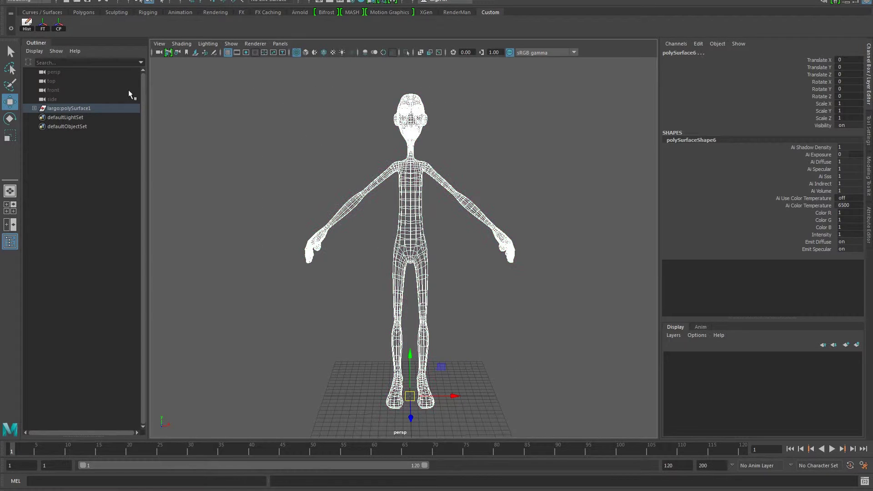
pyautogui.click(58, 28)
pyautogui.click(301, 193)
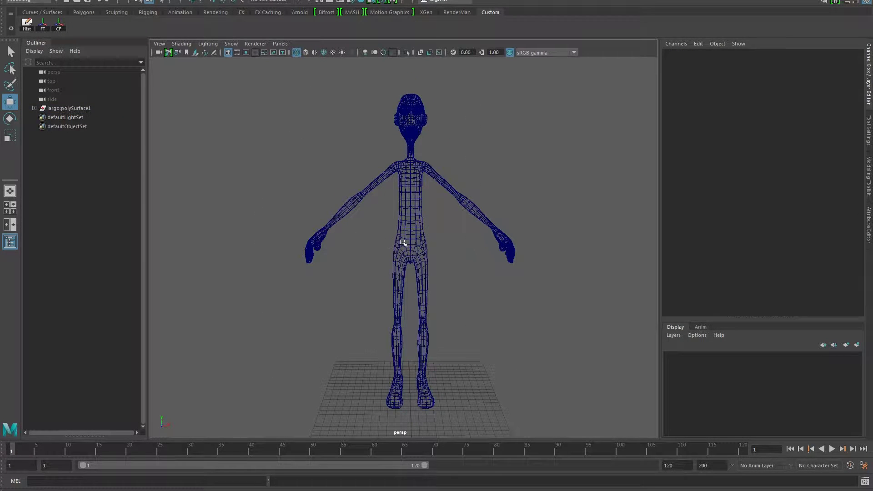
pyautogui.click(410, 238)
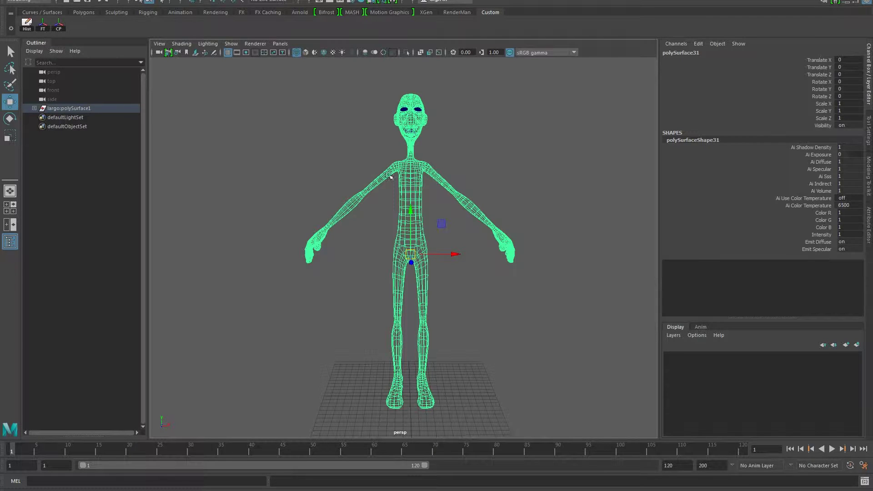
# - Examine the body mesh and its pivot from head to feet
pyautogui.keyDown('alt'); pyautogui.moveTo(354, 274); pyautogui.dragTo(360, 238, button='middle'); pyautogui.keyUp('alt')
pyautogui.keyDown('alt'); pyautogui.moveTo(361, 237); pyautogui.dragTo(321, 217, button='right'); pyautogui.keyUp('alt')
pyautogui.keyDown('alt'); pyautogui.moveTo(321, 217); pyautogui.dragTo(320, 276, button='middle'); pyautogui.keyUp('alt')
pyautogui.keyDown('alt'); pyautogui.moveTo(320, 277); pyautogui.dragTo(378, 310, button='right'); pyautogui.keyUp('alt')
pyautogui.keyDown('alt'); pyautogui.moveTo(378, 310); pyautogui.dragTo(398, 236, button='middle'); pyautogui.keyUp('alt')
pyautogui.keyDown('alt'); pyautogui.moveTo(399, 237); pyautogui.dragTo(361, 250, button='right'); pyautogui.keyUp('alt')
pyautogui.keyDown('alt'); pyautogui.moveTo(360, 250); pyautogui.dragTo(343, 258, button='middle'); pyautogui.keyUp('alt')
pyautogui.click(343, 258)
pyautogui.click(420, 208)
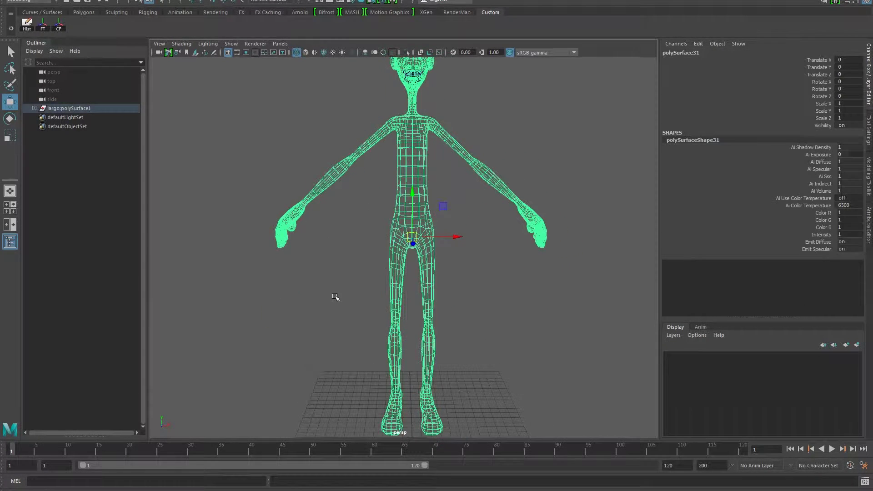
pyautogui.keyDown('alt'); pyautogui.moveTo(333, 298); pyautogui.dragTo(302, 269, button='middle'); pyautogui.keyUp('alt')
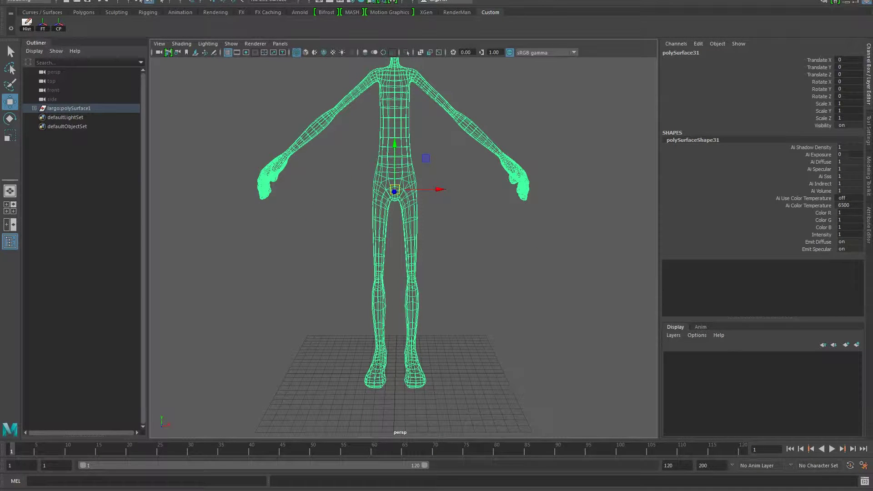
# - Switch to the desktop, extract the abSymMesh_1_91 archive into its own folder and open that folder
pyautogui.press('super+d')
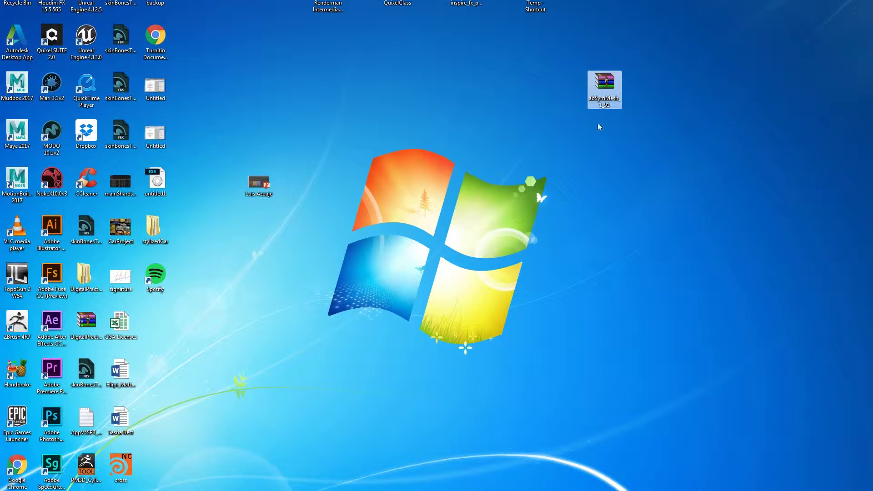
pyautogui.rightClick(605, 85)
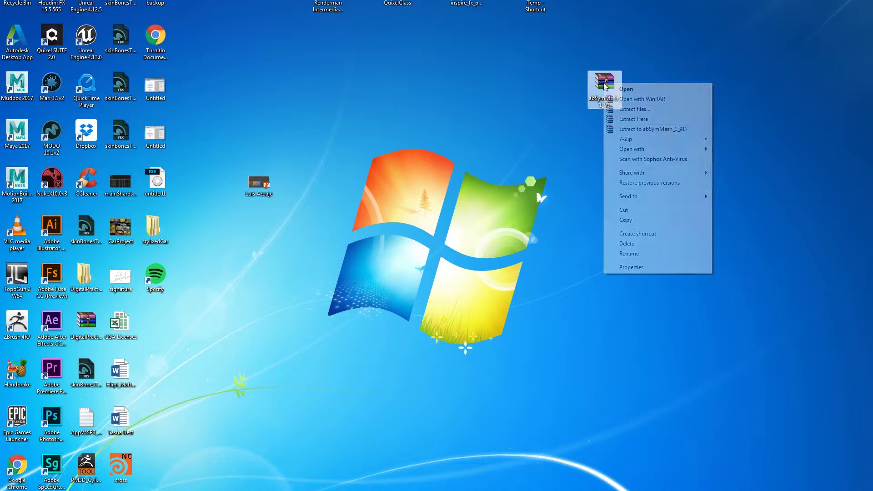
pyautogui.click(637, 129)
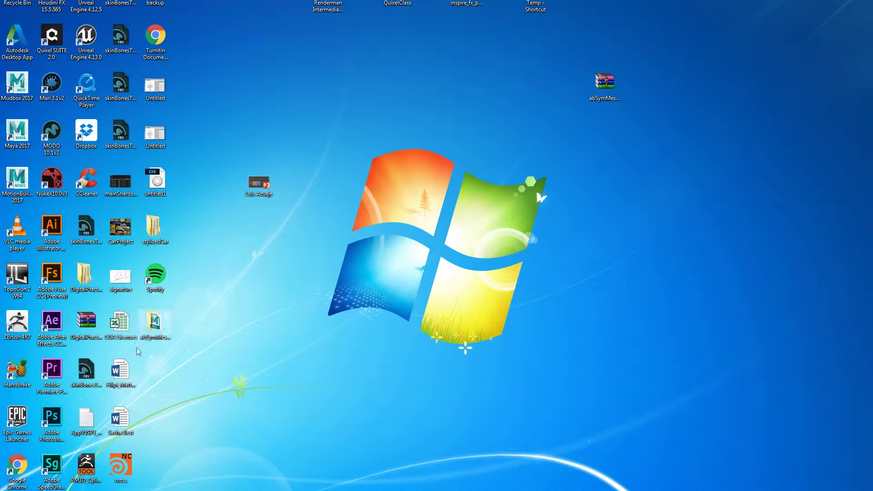
pyautogui.doubleClick(153, 324)
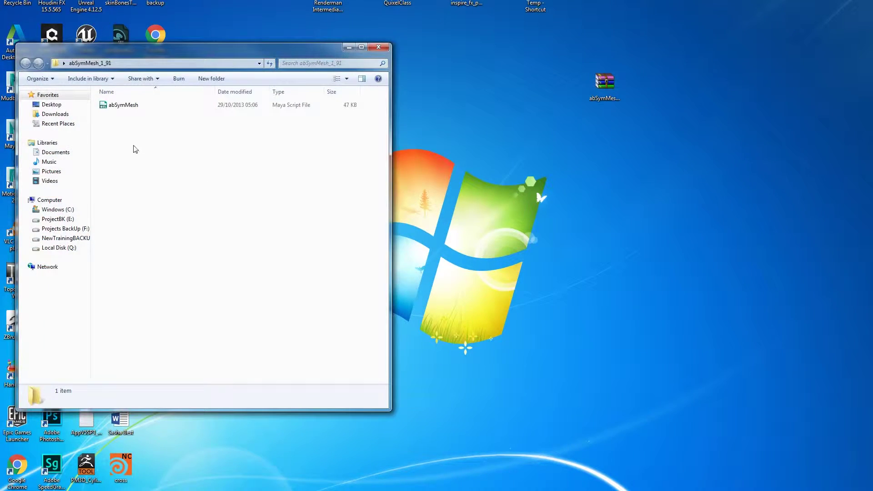
# - Copy the abSymMesh script file into the scripts folder of maya\2017 in the Documents library
pyautogui.click(121, 110)
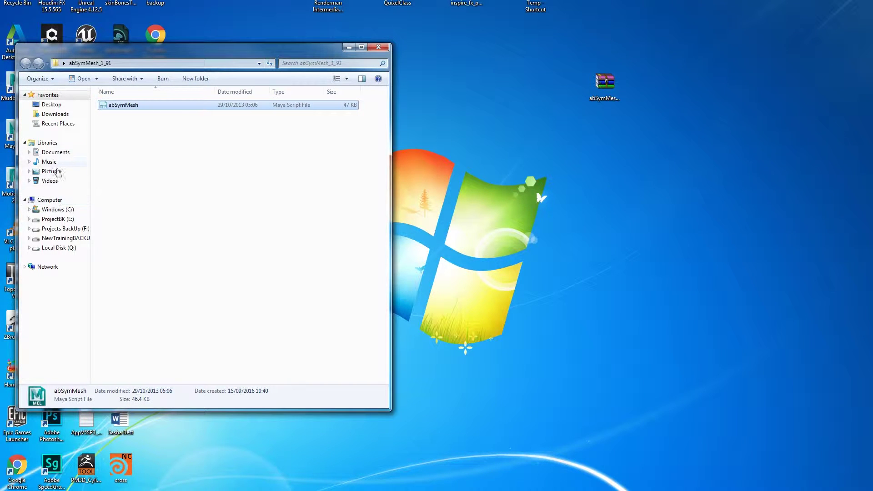
pyautogui.click(57, 154)
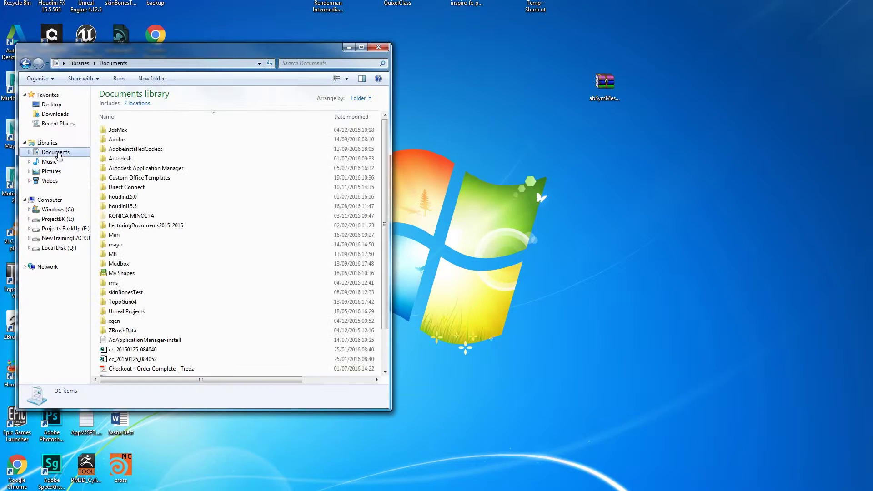
pyautogui.doubleClick(115, 245)
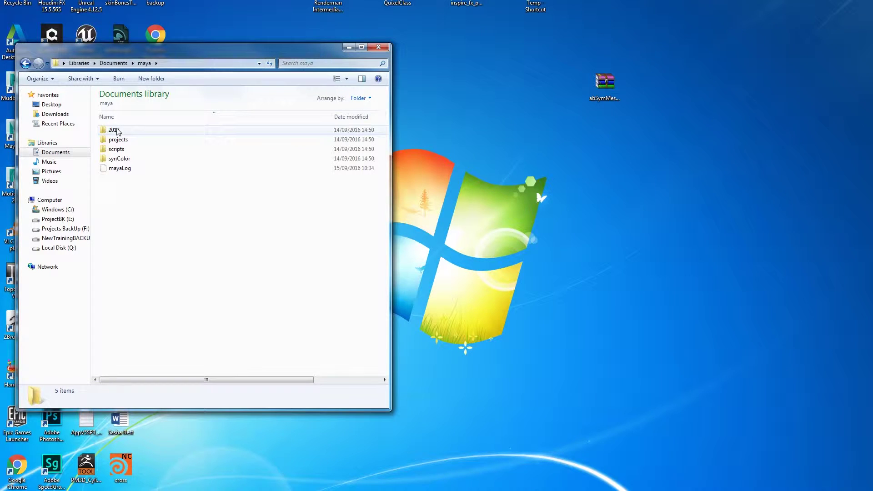
pyautogui.doubleClick(116, 131)
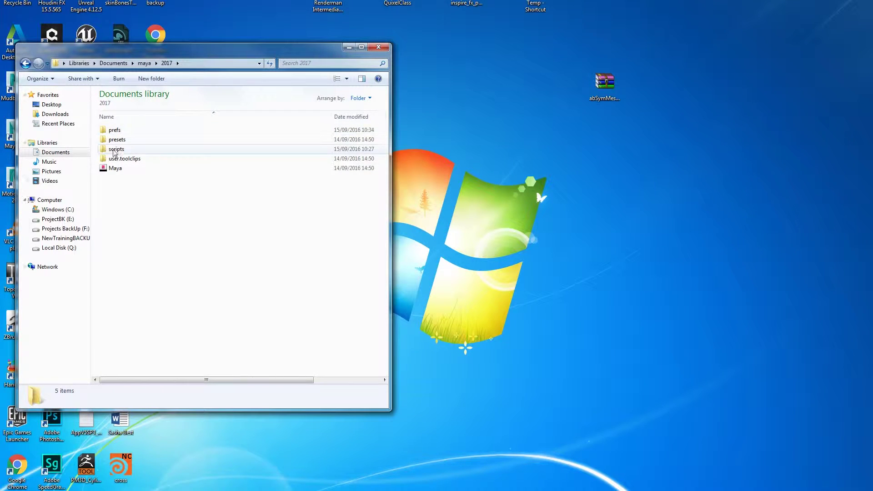
pyautogui.doubleClick(119, 151)
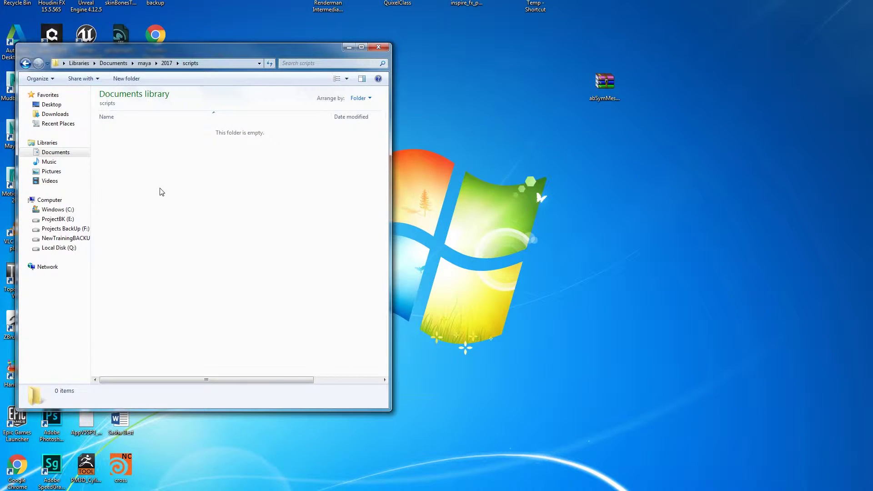
pyautogui.hotkey('ctrl', 'v')
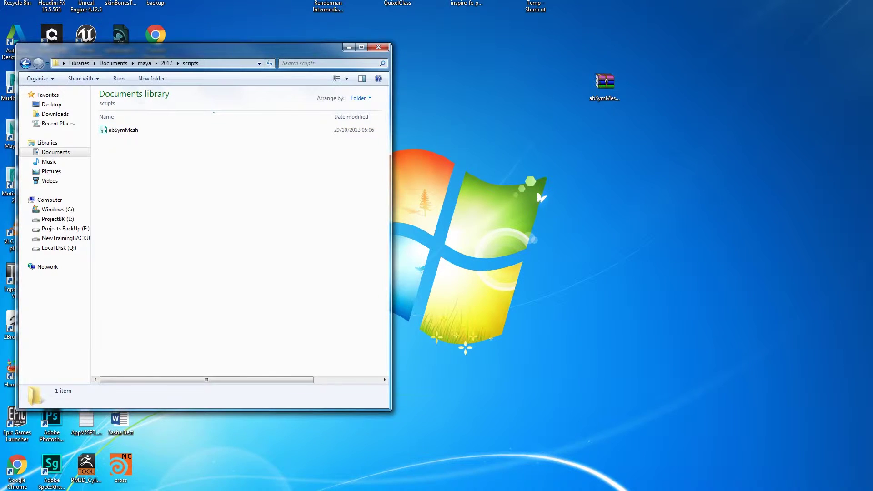
# - Switch back to Maya, close it and start Maya 2017 again
pyautogui.click(293, 490)
pyautogui.click(364, 456)
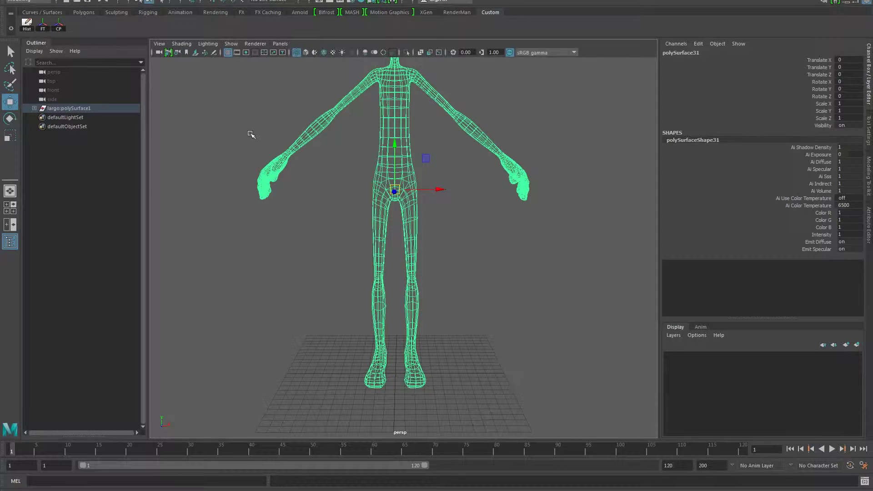
pyautogui.keyDown('alt'); pyautogui.moveTo(250, 135); pyautogui.dragTo(298, 189, button='middle'); pyautogui.keyUp('alt')
pyautogui.keyDown('alt'); pyautogui.moveTo(298, 189); pyautogui.dragTo(187, 191, button='right'); pyautogui.keyUp('alt')
pyautogui.keyDown('alt'); pyautogui.moveTo(187, 191); pyautogui.dragTo(257, 180); pyautogui.keyUp('alt')
pyautogui.click(268, 130)
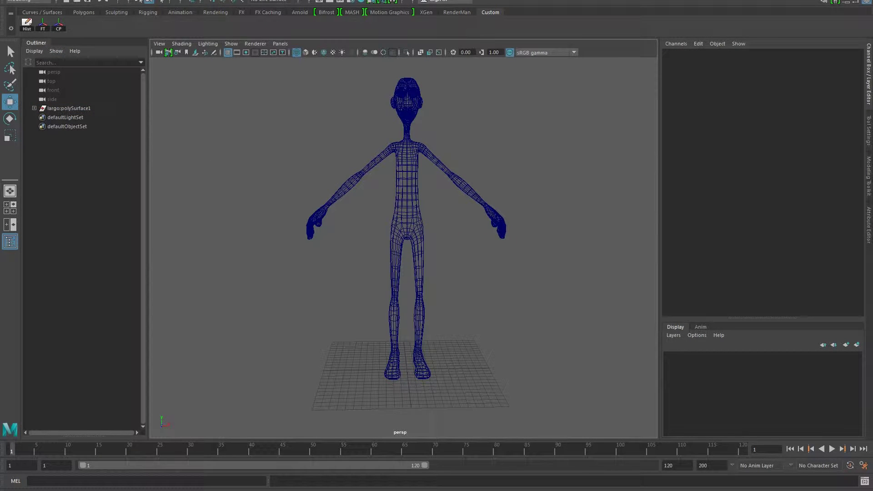
pyautogui.click(862, 1)
pyautogui.click(440, 241)
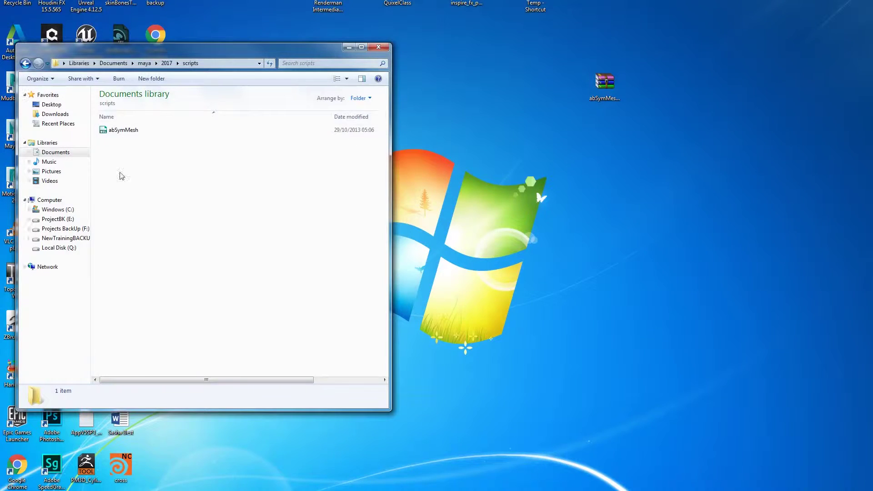
pyautogui.press('super')
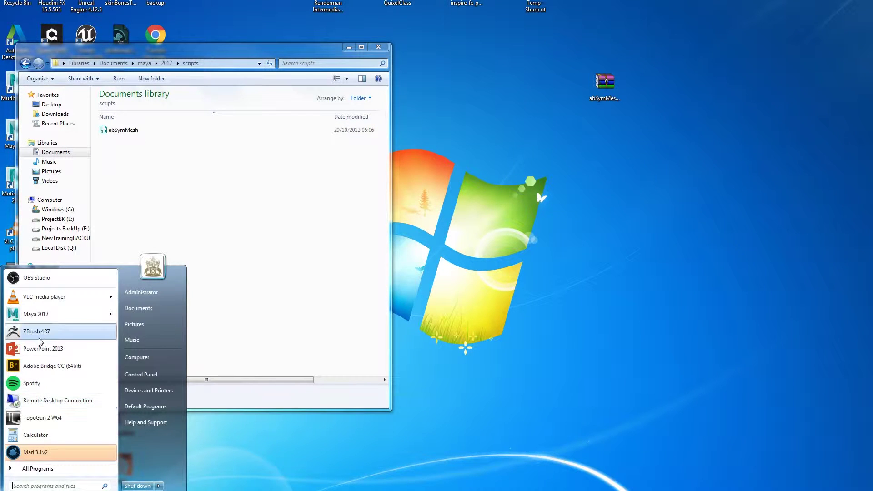
pyautogui.click(48, 321)
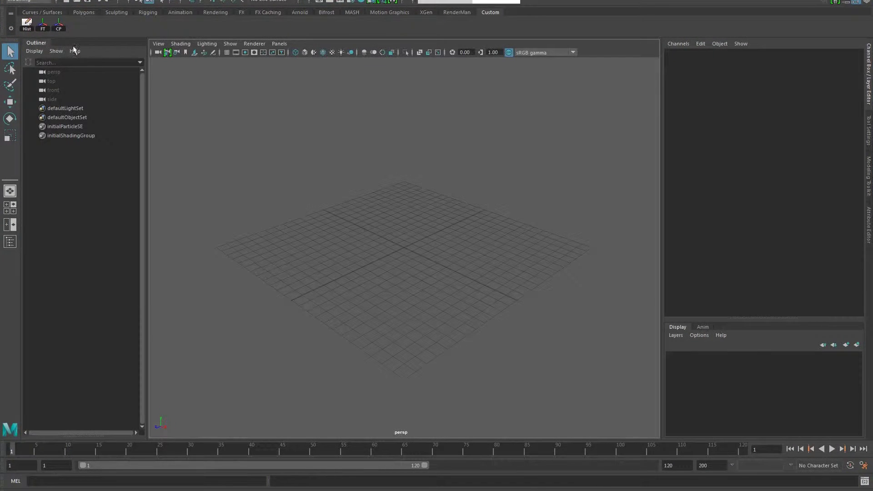
# - Import the largo OBJ model as a single object from the Week_01 folder of the CharacterRigging_Animation_2016_2017 classes on drive F
pyautogui.click(8, 1)
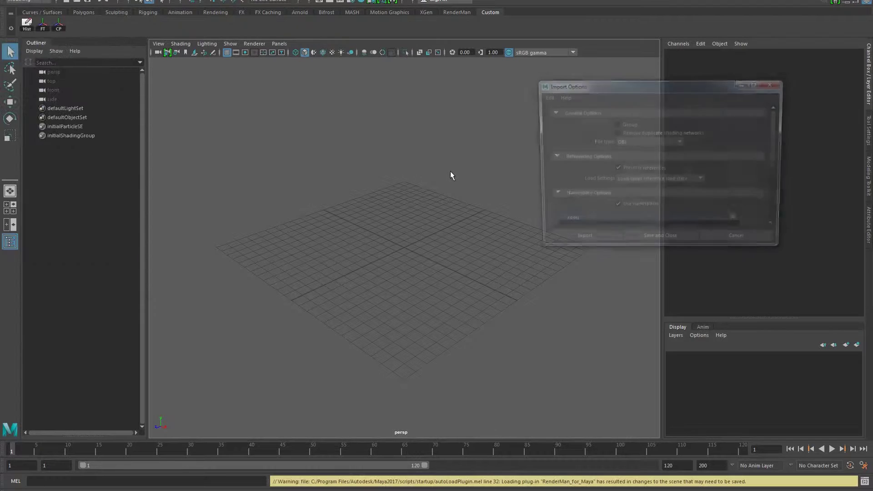
pyautogui.scroll(-5, 776, 171)
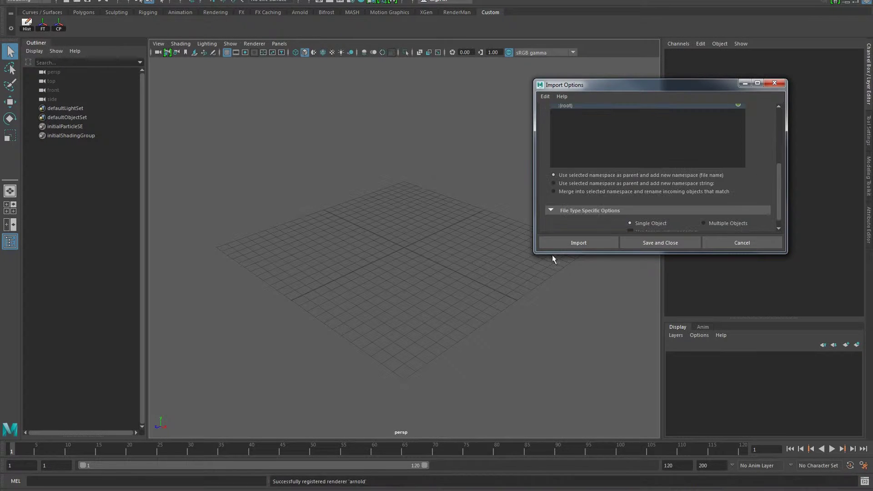
pyautogui.click(579, 242)
pyautogui.click(124, 108)
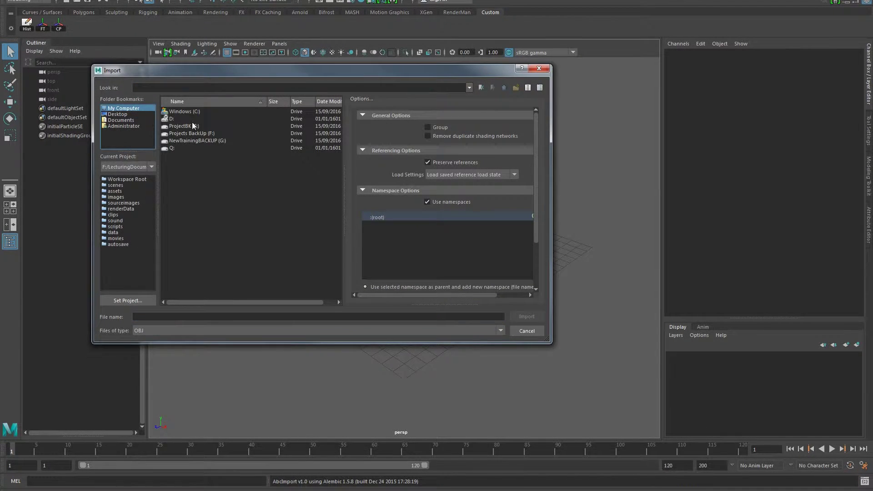
pyautogui.doubleClick(181, 134)
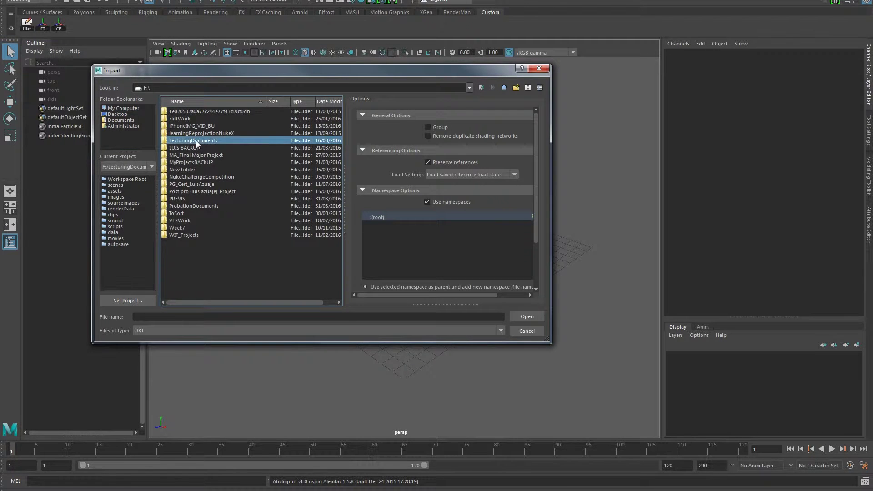
pyautogui.doubleClick(196, 140)
pyautogui.doubleClick(185, 113)
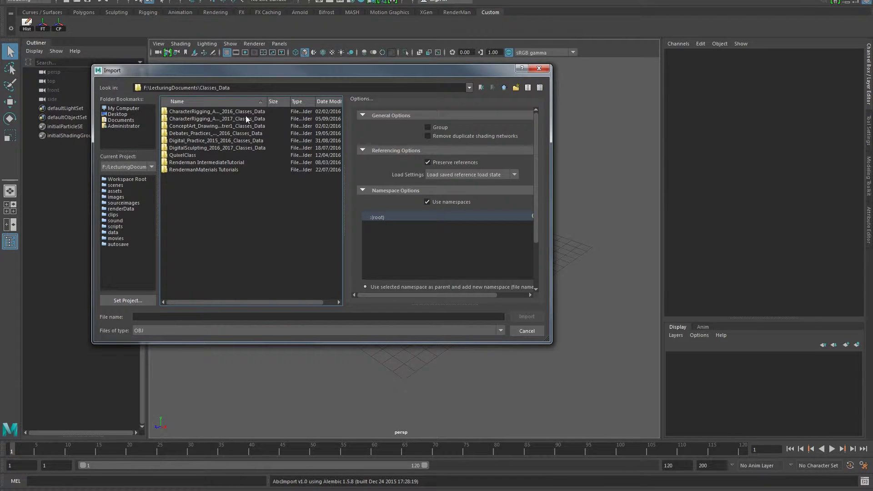
pyautogui.doubleClick(246, 119)
pyautogui.doubleClick(175, 119)
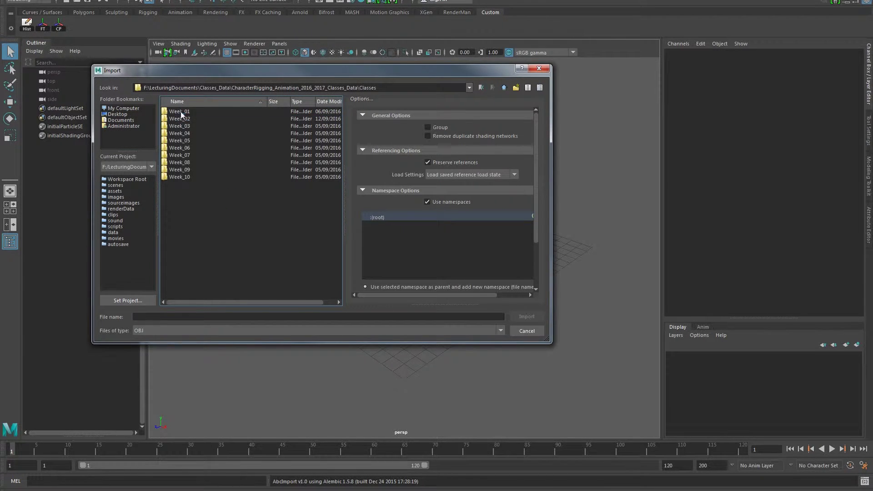
pyautogui.doubleClick(180, 111)
pyautogui.click(184, 112)
pyautogui.doubleClick(184, 113)
pyautogui.click(416, 167)
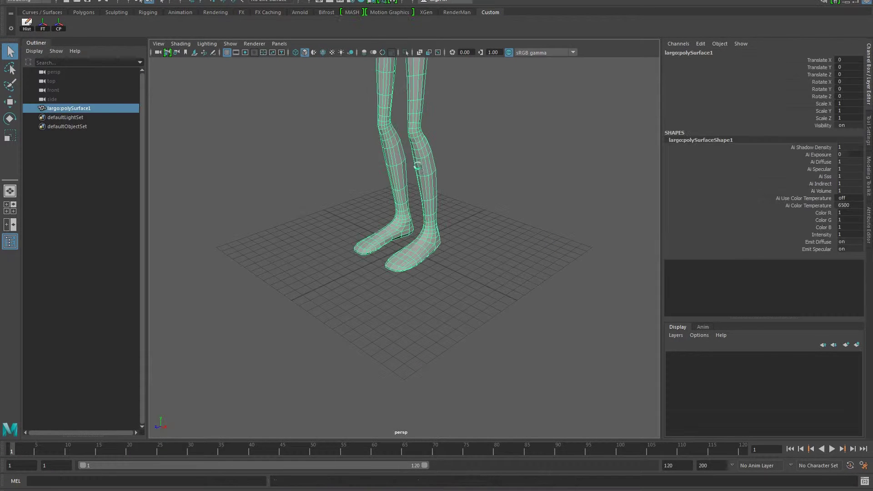
# - Separate the imported largo character mesh into its individual pieces
pyautogui.keyDown('alt'); pyautogui.moveTo(417, 168); pyautogui.dragTo(369, 219); pyautogui.keyUp('alt')
pyautogui.keyDown('alt'); pyautogui.moveTo(369, 219); pyautogui.dragTo(366, 320, button='middle'); pyautogui.keyUp('alt')
pyautogui.scroll(-3, 366, 320)
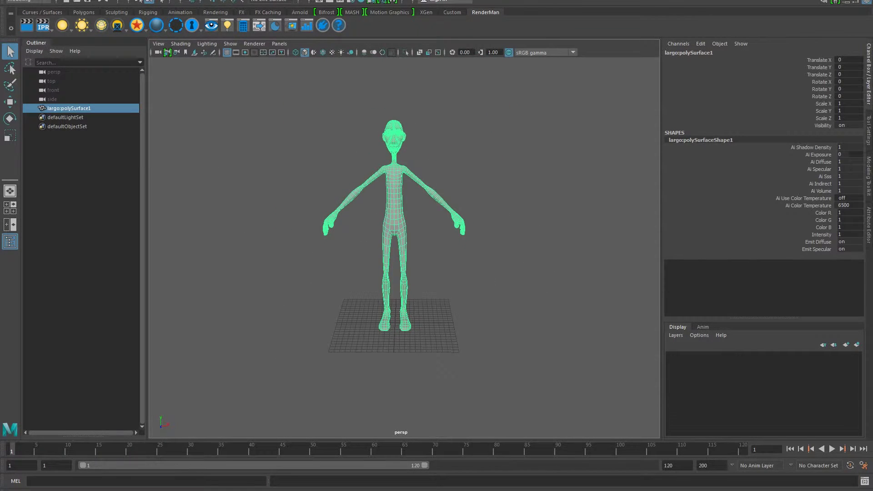
pyautogui.click(108, 1)
pyautogui.moveTo(133, 1)
pyautogui.moveTo(161, 3)
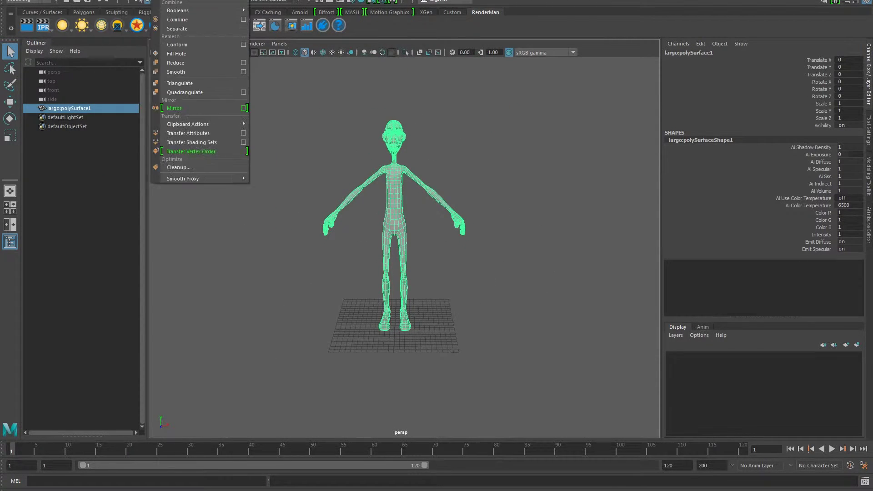
pyautogui.click(182, 43)
# - Select the parent group of the separated pieces, delete the construction history and freeze the transformations
pyautogui.moveTo(300, 153); pyautogui.dragTo(424, 216)
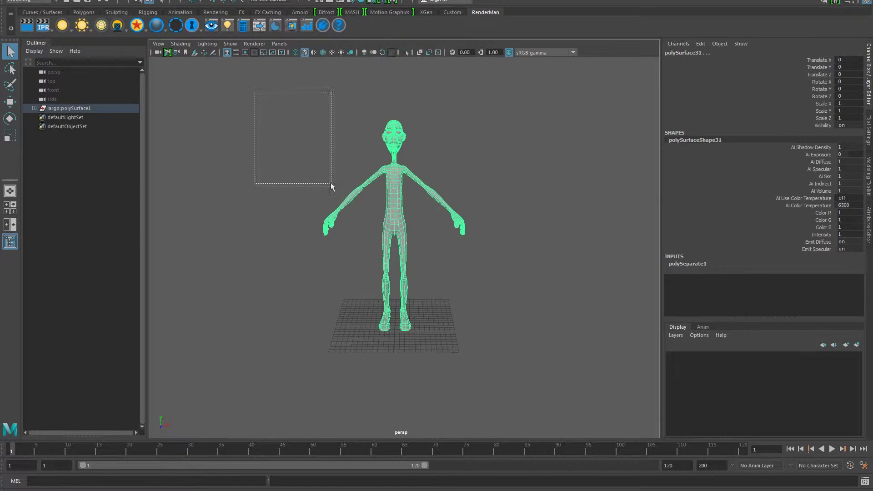
pyautogui.moveTo(331, 185); pyautogui.dragTo(331, 186)
pyautogui.click(69, 108)
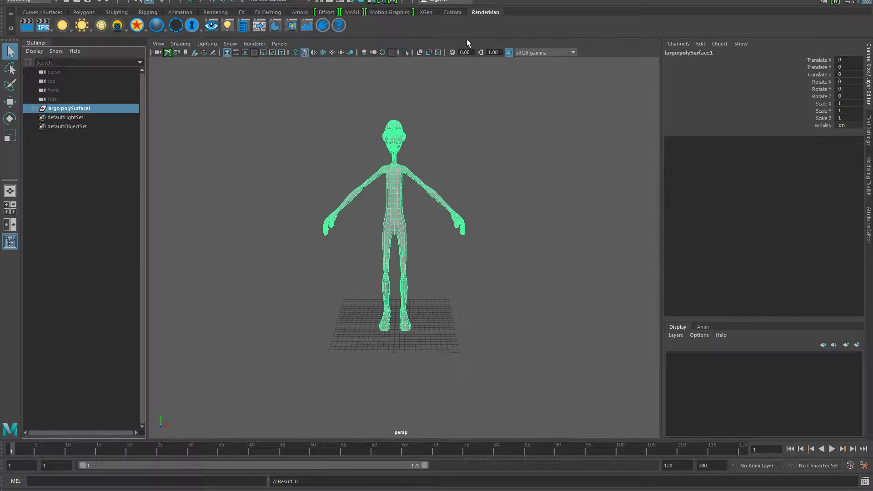
pyautogui.click(443, 14)
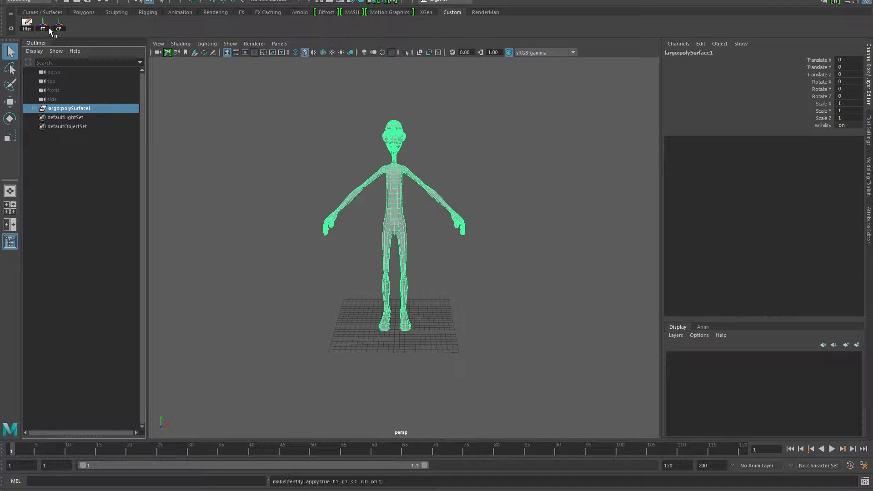
# - Check the body mesh's pivot with the Move tool and centre it on the mesh
pyautogui.keyDown('alt'); pyautogui.moveTo(282, 181); pyautogui.dragTo(314, 254, button='middle'); pyautogui.keyUp('alt')
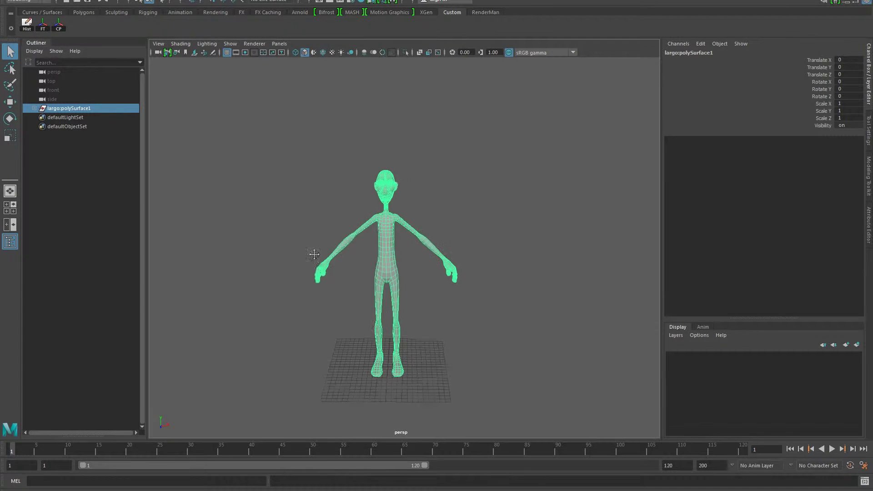
pyautogui.keyDown('alt'); pyautogui.moveTo(314, 254); pyautogui.dragTo(345, 247, button='right'); pyautogui.keyUp('alt')
pyautogui.click(380, 273)
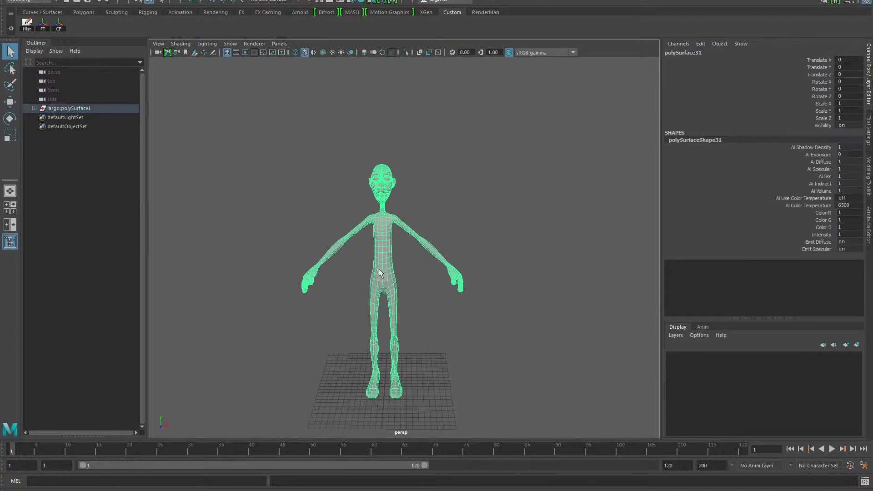
pyautogui.press('w')
pyautogui.keyDown('alt'); pyautogui.moveTo(284, 213); pyautogui.dragTo(284, 176, button='middle'); pyautogui.keyUp('alt')
pyautogui.click(296, 215)
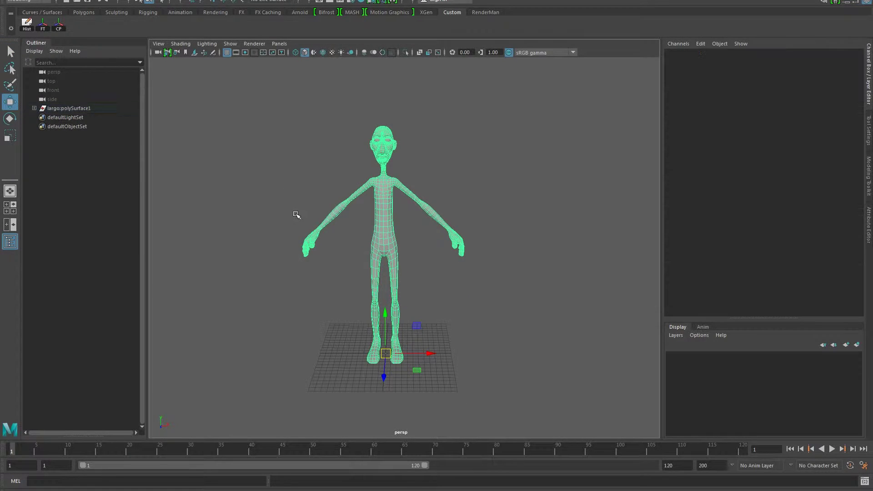
pyautogui.hotkey('ctrl', 'z')
pyautogui.click(55, 26)
pyautogui.click(217, 191)
pyautogui.keyDown('alt'); pyautogui.moveTo(216, 191); pyautogui.dragTo(234, 205); pyautogui.keyUp('alt')
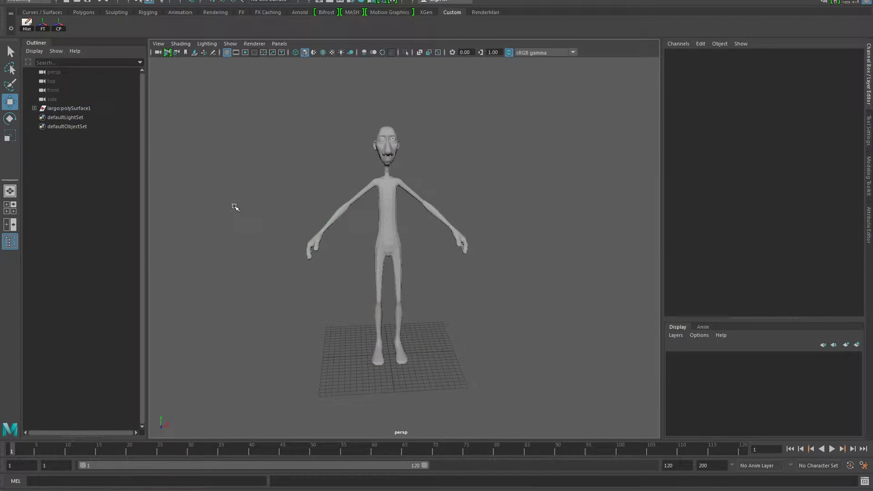
# - Select the body mesh polySurface31 and move it out of the largo:polySurface1 group to the Outliner's top level
pyautogui.click(380, 230)
pyautogui.click(34, 109)
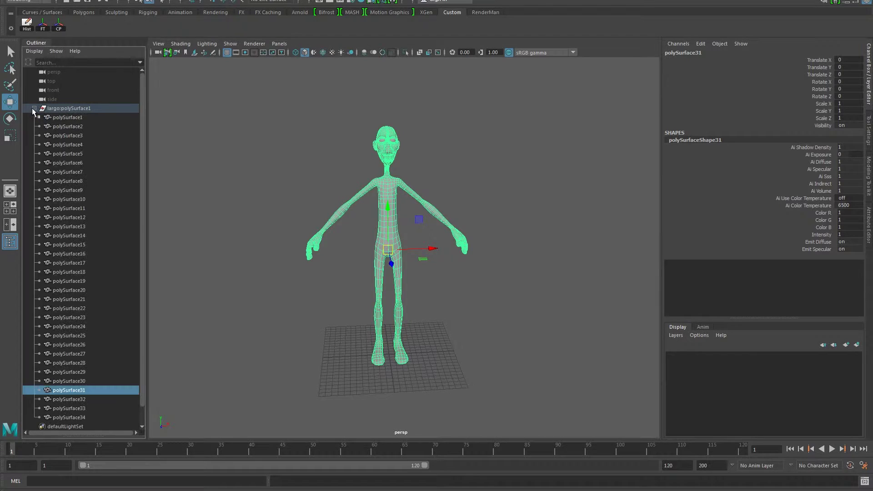
pyautogui.scroll(-1, 55, 247)
pyautogui.scroll(1, 72, 91)
pyautogui.moveTo(64, 105); pyautogui.dragTo(61, 95)
# - Collapse and hide the largo:polySurface1 group, then select the body mesh polySurface31 and frame its full figure
pyautogui.click(34, 117)
pyautogui.click(59, 118)
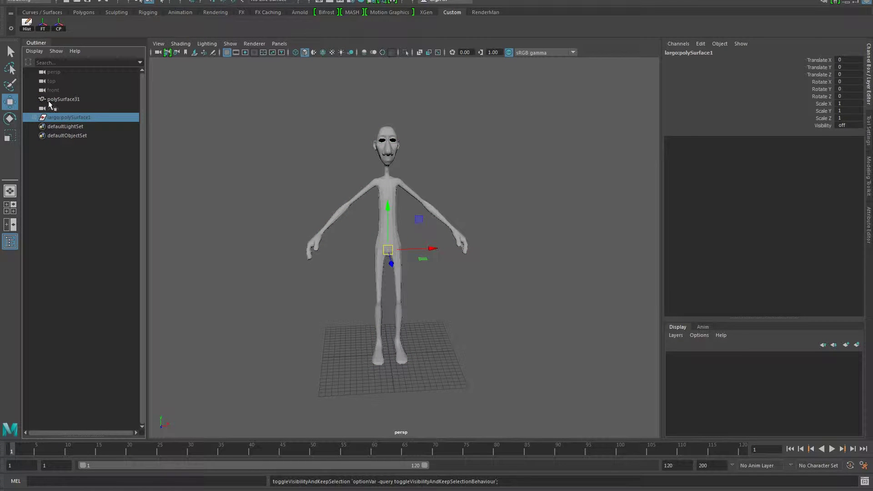
pyautogui.click(54, 100)
pyautogui.keyDown('alt'); pyautogui.moveTo(239, 178); pyautogui.dragTo(271, 206); pyautogui.keyUp('alt')
pyautogui.keyDown('alt'); pyautogui.moveTo(271, 207); pyautogui.dragTo(314, 171, button='middle'); pyautogui.keyUp('alt')
pyautogui.keyDown('alt'); pyautogui.moveTo(314, 171); pyautogui.dragTo(306, 208); pyautogui.keyUp('alt')
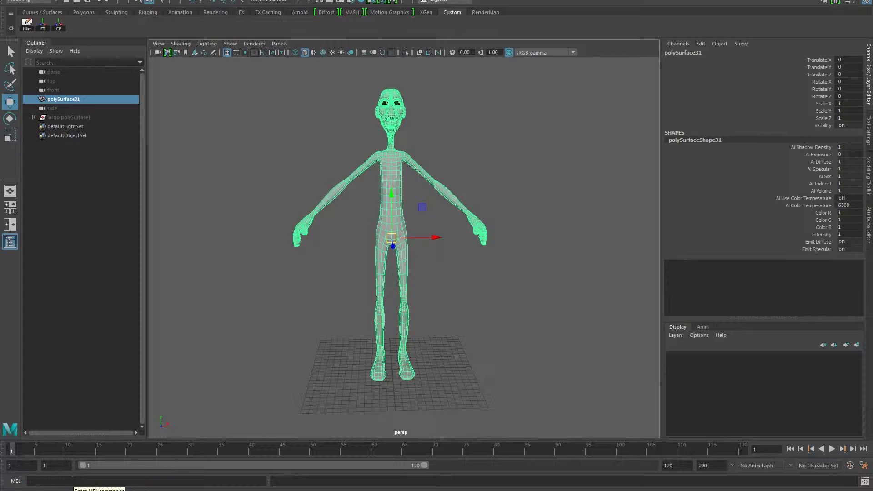
# - Place the scripts folder window beside Maya and run the MEL command abSymMesh; to open the symmetry tool
pyautogui.click(23, 490)
pyautogui.moveTo(173, 49); pyautogui.dragTo(566, 57)
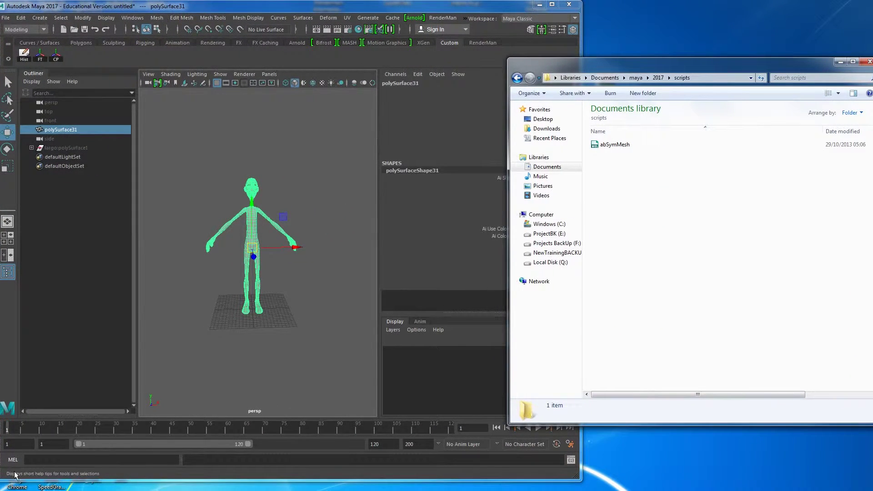
pyautogui.click(41, 460)
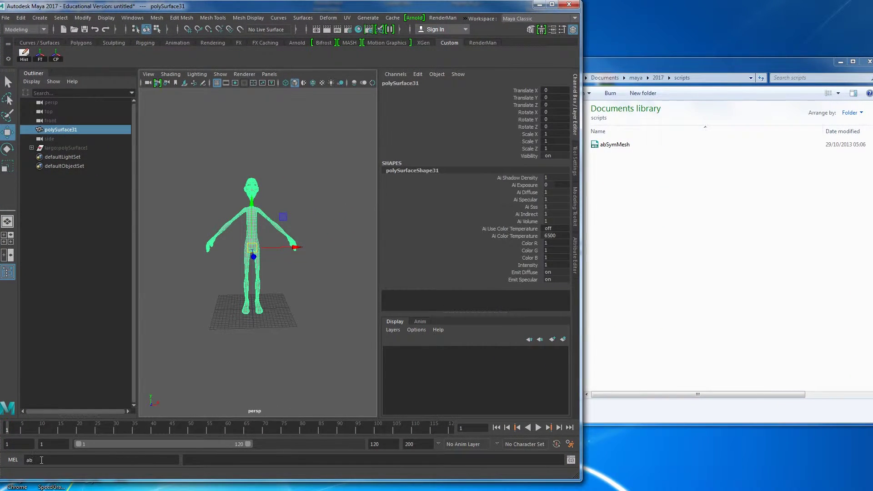
pyautogui.write('abSymMesh;')
pyautogui.press('Return')
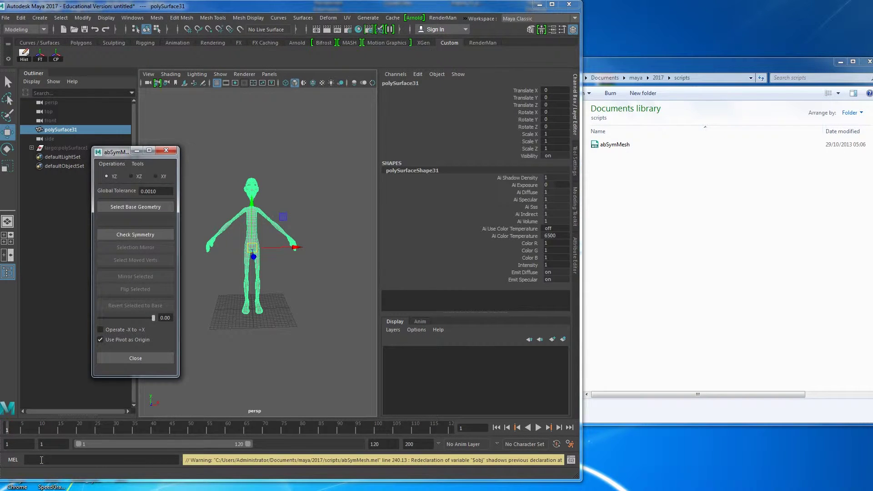
# - Enlarge the Maya window and move the abSymMesh window clear of the Outliner, beside the character
pyautogui.click(135, 234)
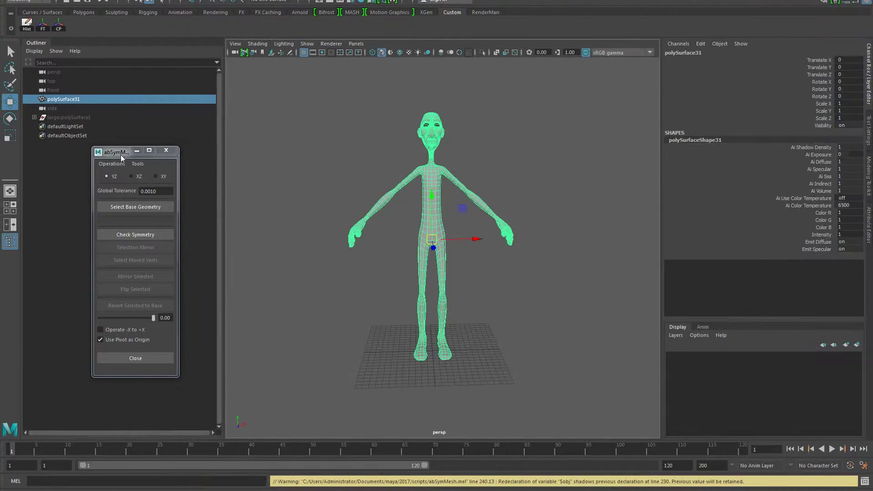
pyautogui.moveTo(122, 158); pyautogui.dragTo(599, 114)
pyautogui.keyDown('alt'); pyautogui.moveTo(395, 264); pyautogui.dragTo(352, 305, button='middle'); pyautogui.keyUp('alt')
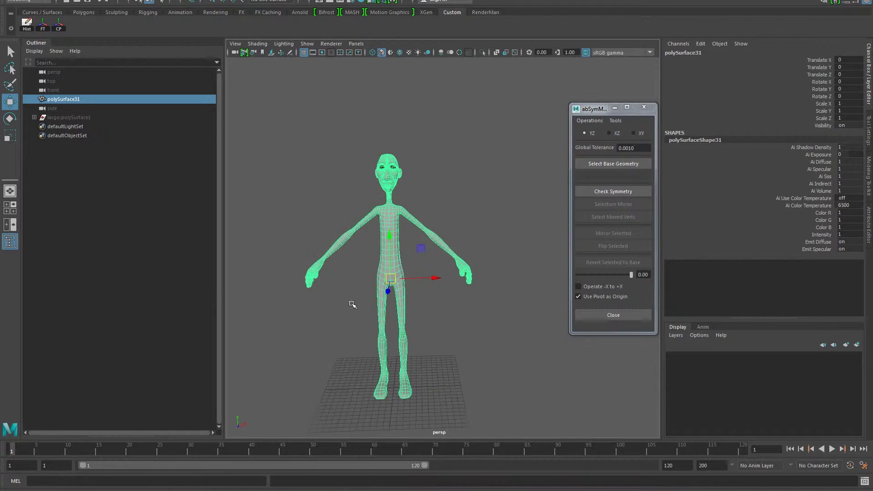
# - Set polySurface31 as the base geometry in abSymMesh, keeping the full figure in view
pyautogui.keyDown('alt'); pyautogui.moveTo(352, 304); pyautogui.dragTo(416, 316, button='right'); pyautogui.keyUp('alt')
pyautogui.click(331, 298)
pyautogui.click(372, 291)
pyautogui.keyDown('alt'); pyautogui.moveTo(355, 304); pyautogui.dragTo(377, 244, button='middle'); pyautogui.keyUp('alt')
pyautogui.keyDown('alt'); pyautogui.moveTo(377, 243); pyautogui.dragTo(304, 271, button='right'); pyautogui.keyUp('alt')
pyautogui.keyDown('alt'); pyautogui.moveTo(304, 271); pyautogui.dragTo(276, 306, button='middle'); pyautogui.keyUp('alt')
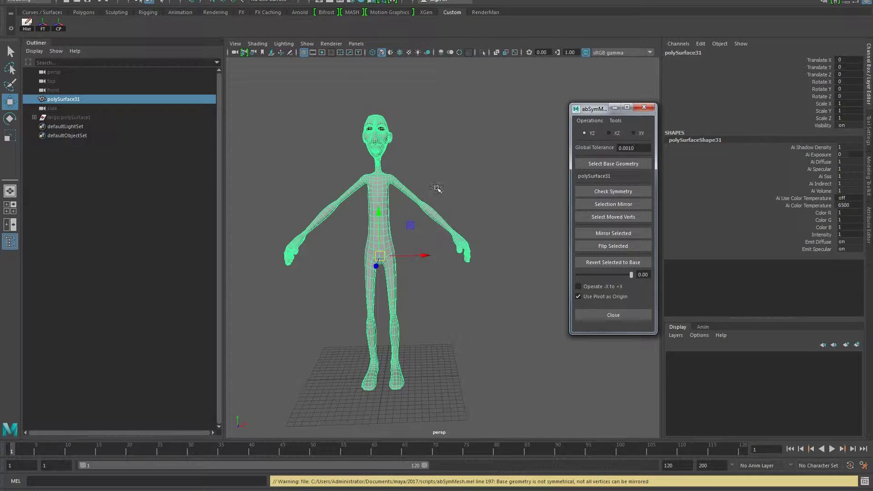
# - Examine the body mesh's head, torso, arms and legs from several distances and angles to compare its two halves
pyautogui.keyDown('alt'); pyautogui.moveTo(363, 245); pyautogui.dragTo(386, 316, button='middle'); pyautogui.keyUp('alt')
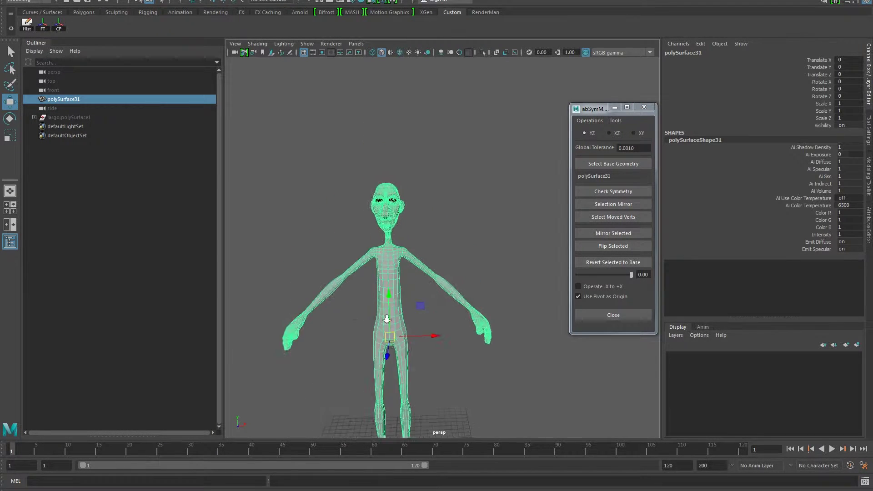
pyautogui.keyDown('alt'); pyautogui.moveTo(386, 316); pyautogui.dragTo(508, 310, button='right'); pyautogui.keyUp('alt')
pyautogui.press('f')
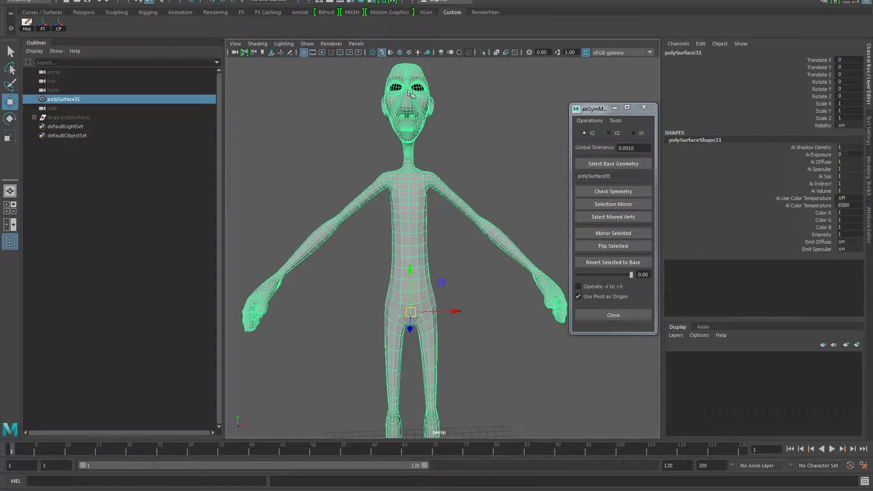
pyautogui.keyDown('alt'); pyautogui.moveTo(367, 176); pyautogui.dragTo(343, 316, button='middle'); pyautogui.keyUp('alt')
pyautogui.keyDown('alt'); pyautogui.moveTo(342, 315); pyautogui.dragTo(468, 292, button='right'); pyautogui.keyUp('alt')
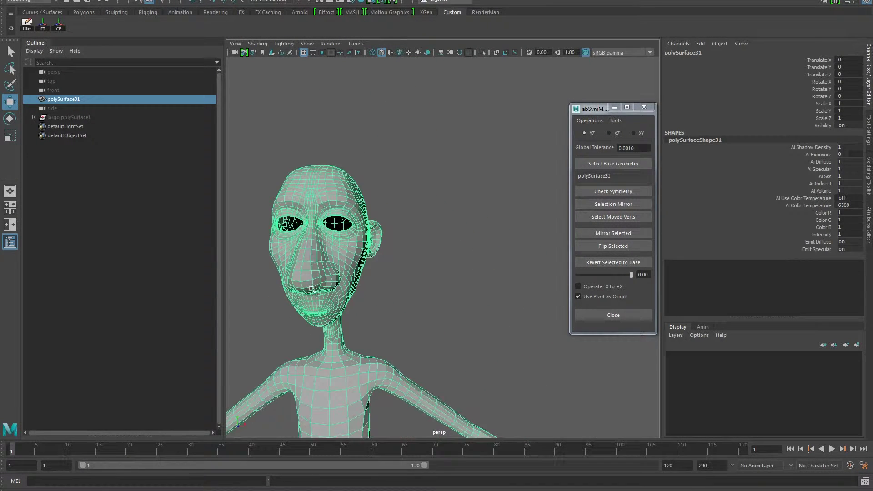
pyautogui.keyDown('alt'); pyautogui.moveTo(347, 346); pyautogui.dragTo(392, 203, button='middle'); pyautogui.keyUp('alt')
pyautogui.keyDown('alt'); pyautogui.moveTo(392, 203); pyautogui.dragTo(321, 292, button='right'); pyautogui.keyUp('alt')
pyautogui.keyDown('alt'); pyautogui.moveTo(322, 293); pyautogui.dragTo(348, 210, button='middle'); pyautogui.keyUp('alt')
pyautogui.keyDown('alt'); pyautogui.moveTo(349, 210); pyautogui.dragTo(253, 267, button='right'); pyautogui.keyUp('alt')
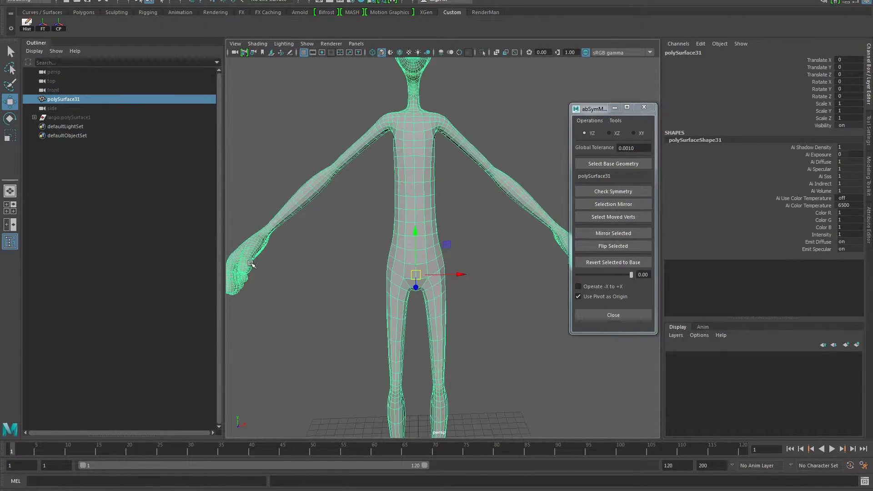
pyautogui.keyDown('alt'); pyautogui.moveTo(383, 214); pyautogui.dragTo(343, 249, button='middle'); pyautogui.keyUp('alt')
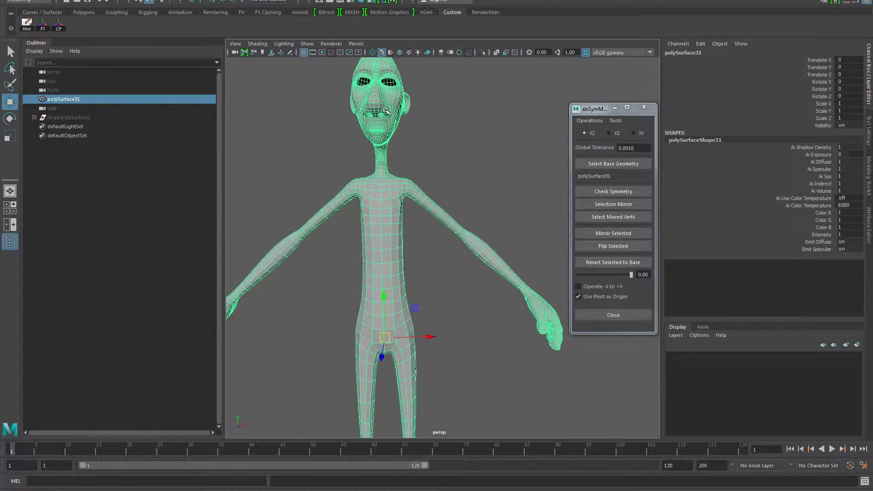
pyautogui.keyDown('alt'); pyautogui.moveTo(346, 159); pyautogui.dragTo(437, 252, button='right'); pyautogui.keyUp('alt')
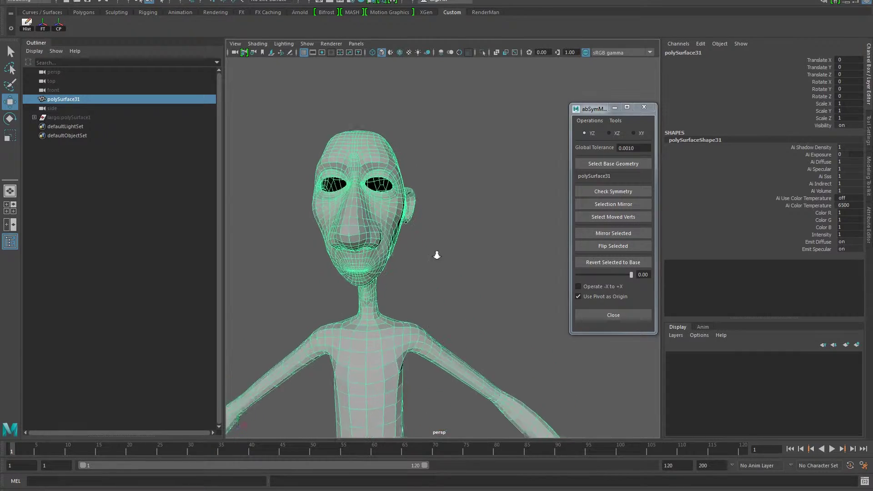
pyautogui.keyDown('alt'); pyautogui.moveTo(471, 276); pyautogui.dragTo(396, 294, button='right'); pyautogui.keyUp('alt')
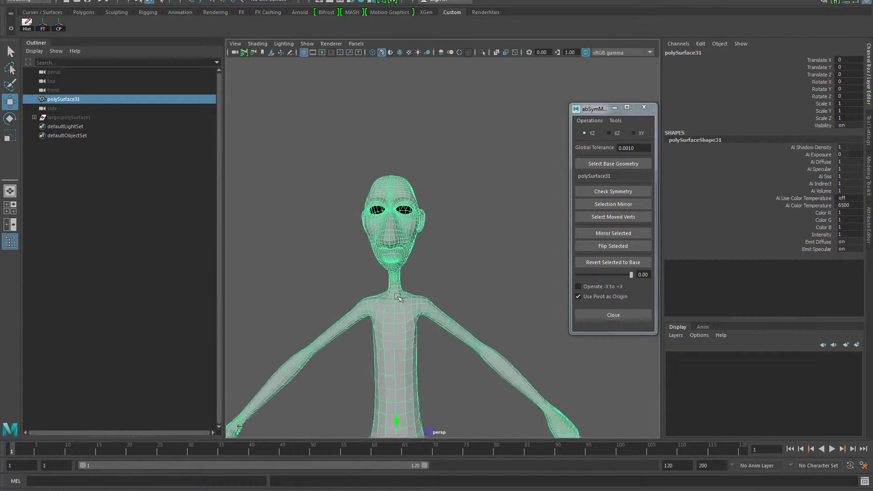
pyautogui.keyDown('alt'); pyautogui.moveTo(396, 295); pyautogui.dragTo(419, 279); pyautogui.keyUp('alt')
pyautogui.keyDown('alt'); pyautogui.moveTo(418, 279); pyautogui.dragTo(409, 196, button='middle'); pyautogui.keyUp('alt')
pyautogui.keyDown('alt'); pyautogui.moveTo(409, 196); pyautogui.dragTo(345, 242, button='right'); pyautogui.keyUp('alt')
pyautogui.keyDown('alt'); pyautogui.moveTo(345, 241); pyautogui.dragTo(312, 199); pyautogui.keyUp('alt')
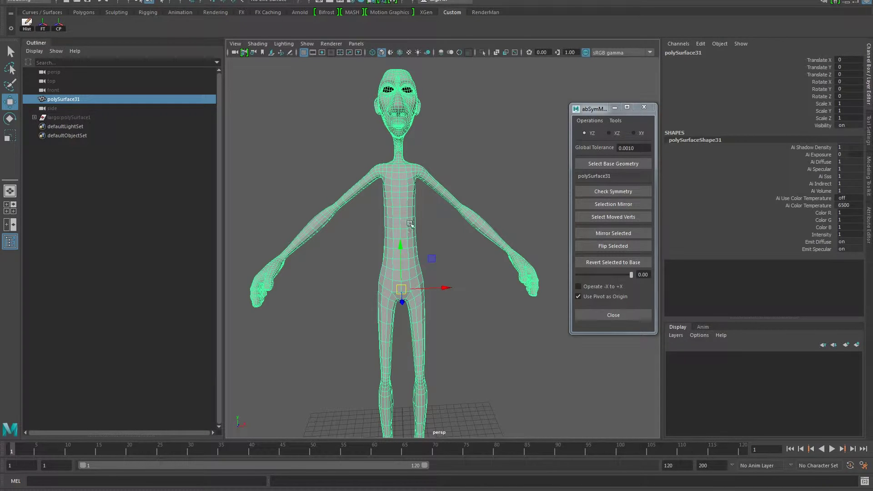
pyautogui.keyDown('alt'); pyautogui.moveTo(380, 265); pyautogui.dragTo(376, 206, button='middle'); pyautogui.keyUp('alt')
pyautogui.keyDown('alt'); pyautogui.moveTo(377, 205); pyautogui.dragTo(322, 235, button='right'); pyautogui.keyUp('alt')
pyautogui.keyDown('alt'); pyautogui.moveTo(328, 239); pyautogui.dragTo(335, 307, button='middle'); pyautogui.keyUp('alt')
pyautogui.keyDown('alt'); pyautogui.moveTo(335, 307); pyautogui.dragTo(364, 314, button='right'); pyautogui.keyUp('alt')
pyautogui.keyDown('alt'); pyautogui.moveTo(364, 313); pyautogui.dragTo(340, 312); pyautogui.keyUp('alt')
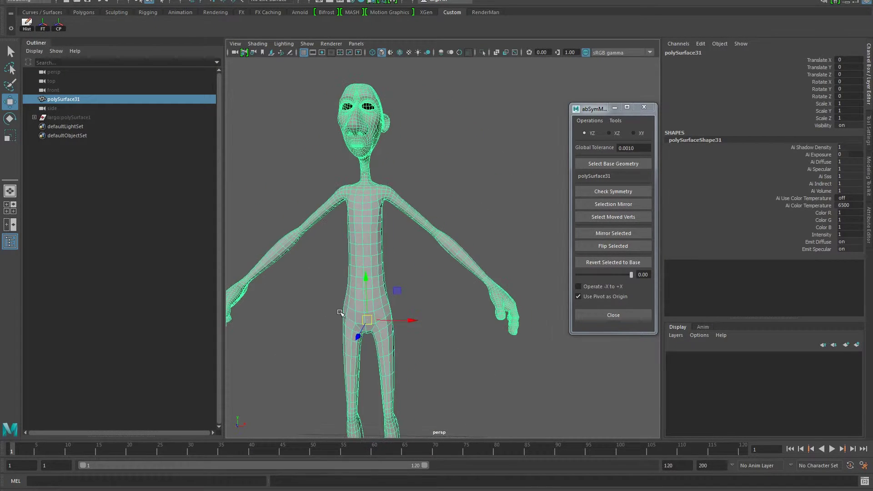
pyautogui.keyDown('alt'); pyautogui.moveTo(339, 312); pyautogui.dragTo(355, 277, button='middle'); pyautogui.keyUp('alt')
pyautogui.keyDown('alt'); pyautogui.moveTo(355, 277); pyautogui.dragTo(323, 287, button='right'); pyautogui.keyUp('alt')
pyautogui.keyDown('alt'); pyautogui.moveTo(323, 286); pyautogui.dragTo(341, 288); pyautogui.keyUp('alt')
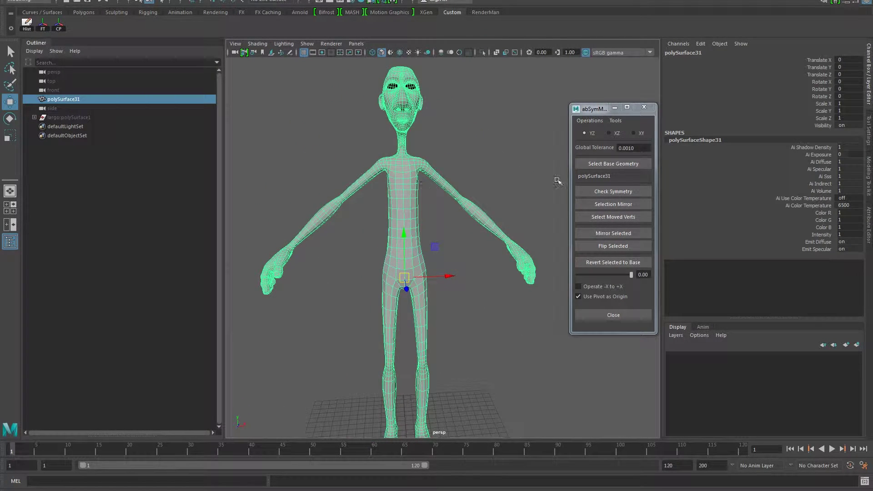
pyautogui.keyDown('alt'); pyautogui.moveTo(386, 93); pyautogui.dragTo(435, 133); pyautogui.keyUp('alt')
pyautogui.keyDown('alt'); pyautogui.moveTo(334, 288); pyautogui.dragTo(327, 236, button='middle'); pyautogui.keyUp('alt')
pyautogui.keyDown('alt'); pyautogui.moveTo(326, 235); pyautogui.dragTo(312, 234, button='right'); pyautogui.keyUp('alt')
pyautogui.keyDown('alt'); pyautogui.moveTo(321, 224); pyautogui.dragTo(328, 289, button='middle'); pyautogui.keyUp('alt')
pyautogui.keyDown('alt'); pyautogui.moveTo(328, 288); pyautogui.dragTo(294, 284, button='right'); pyautogui.keyUp('alt')
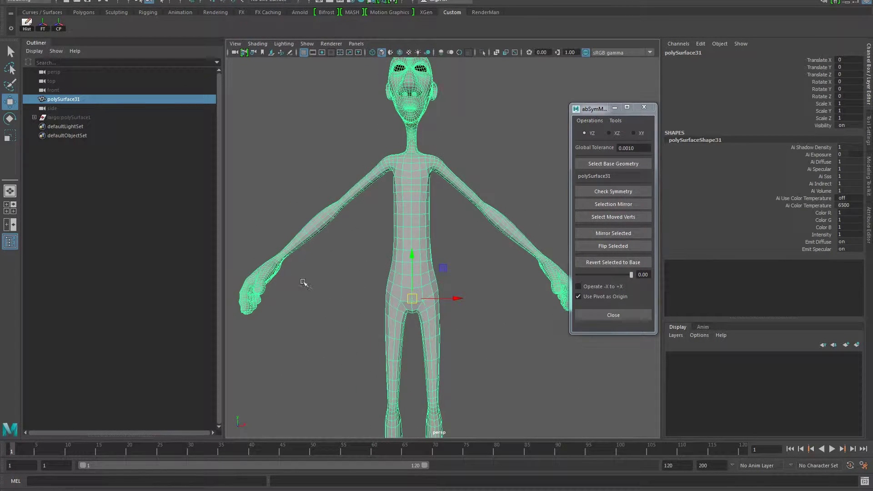
# - Check the base mesh's symmetry across YZ with a Global Tolerance of 0.0010 and inspect the shoulder and chest vertices
pyautogui.keyDown('alt'); pyautogui.moveTo(315, 281); pyautogui.dragTo(347, 257); pyautogui.keyUp('alt')
pyautogui.click(593, 191)
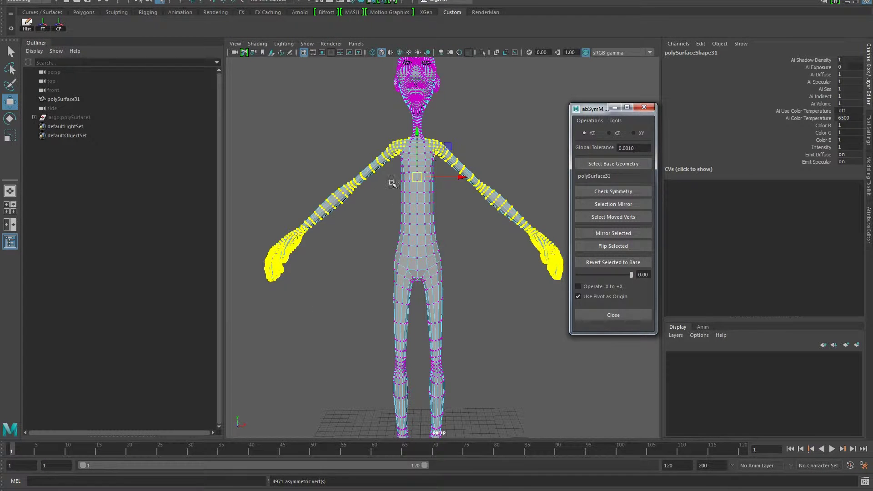
pyautogui.keyDown('alt'); pyautogui.moveTo(374, 240); pyautogui.dragTo(378, 320, button='middle'); pyautogui.keyUp('alt')
pyautogui.keyDown('alt'); pyautogui.moveTo(378, 320); pyautogui.dragTo(499, 323, button='right'); pyautogui.keyUp('alt')
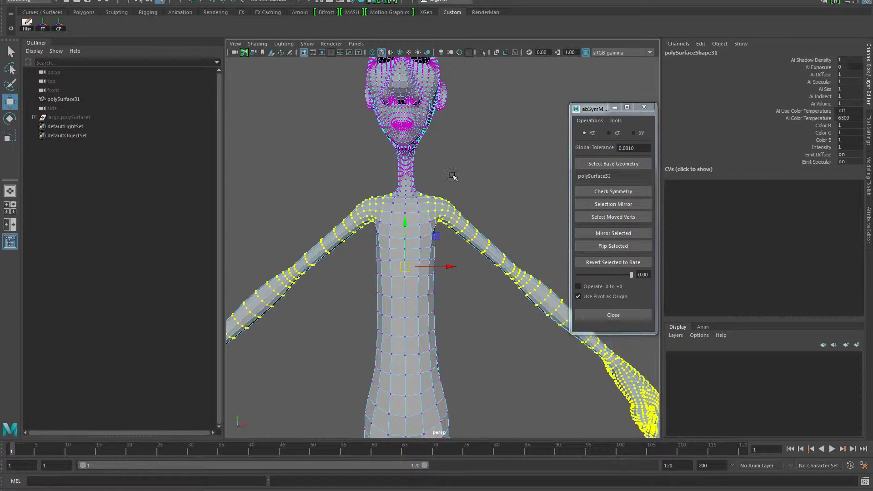
pyautogui.keyDown('alt'); pyautogui.moveTo(379, 208); pyautogui.dragTo(417, 233, button='middle'); pyautogui.keyUp('alt')
pyautogui.scroll(10, 522, 263)
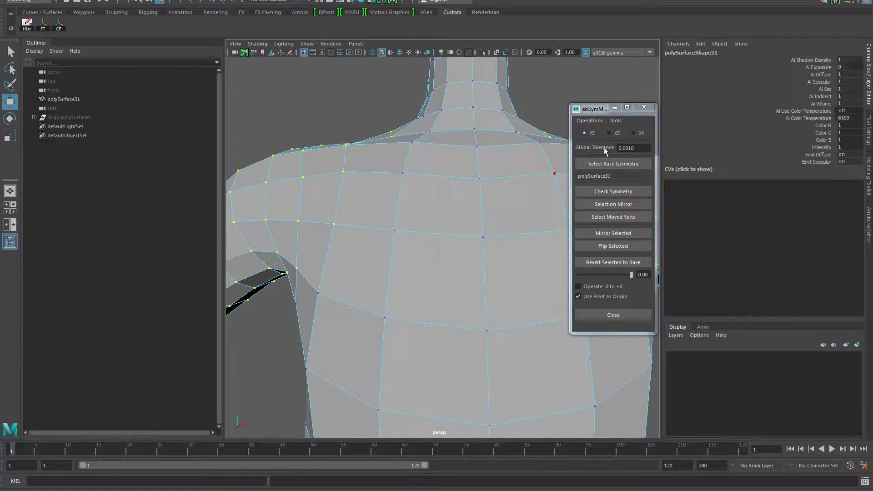
# - Set the Global Tolerance to 1.0000, check the symmetry again and inspect the marked vertices over the body
pyautogui.doubleClick(626, 148)
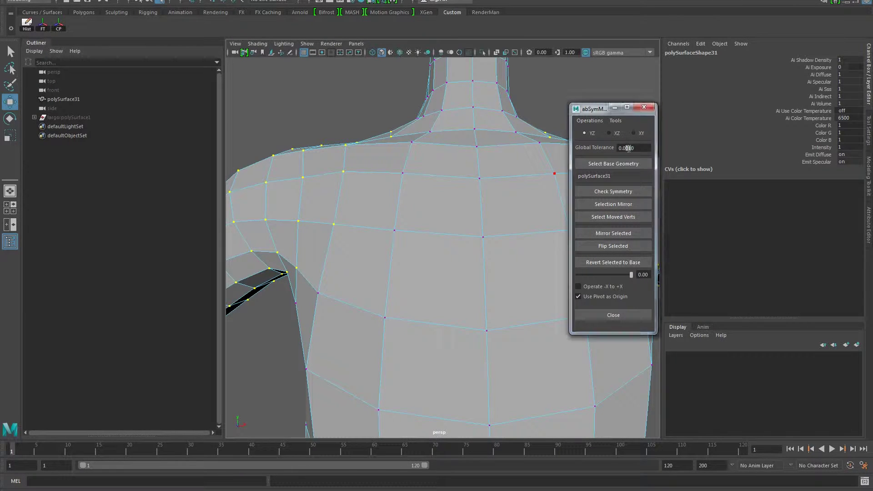
pyautogui.write('10')
pyautogui.click(604, 192)
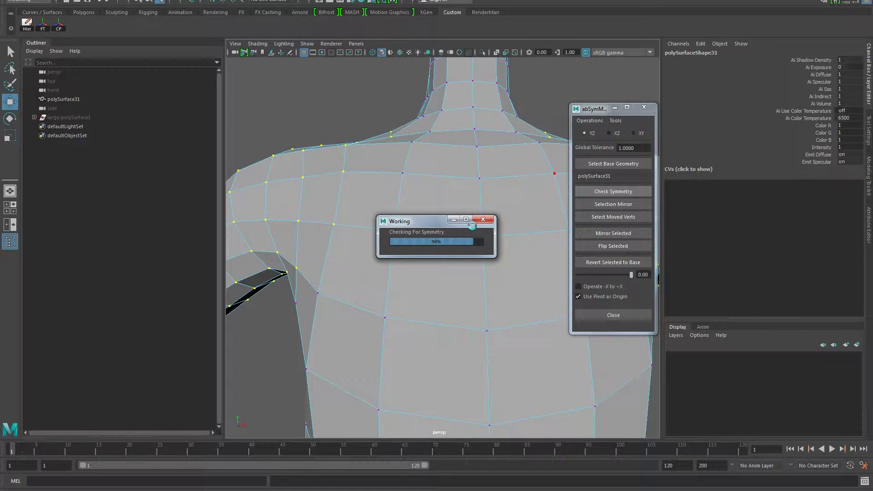
pyautogui.keyDown('alt'); pyautogui.moveTo(440, 221); pyautogui.dragTo(165, 294, button='right'); pyautogui.keyUp('alt')
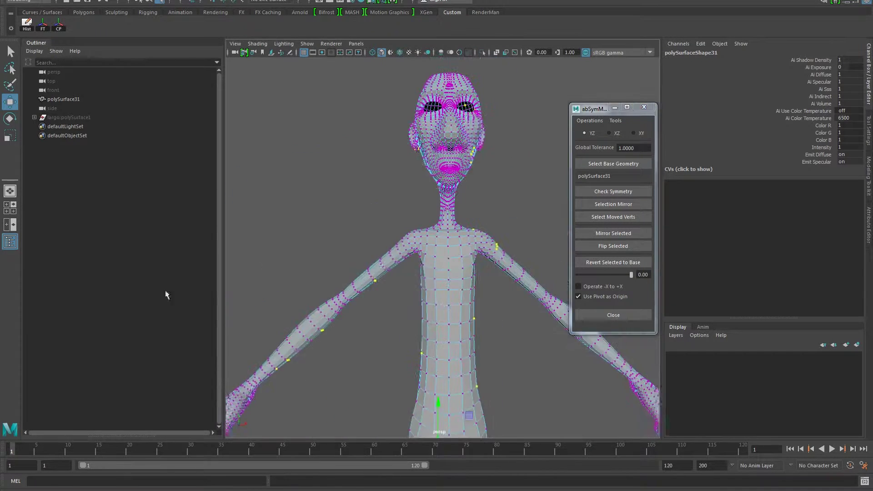
pyautogui.keyDown('alt'); pyautogui.moveTo(409, 264); pyautogui.dragTo(298, 277, button='right'); pyautogui.keyUp('alt')
pyautogui.keyDown('alt'); pyautogui.moveTo(530, 230); pyautogui.dragTo(532, 187, button='middle'); pyautogui.keyUp('alt')
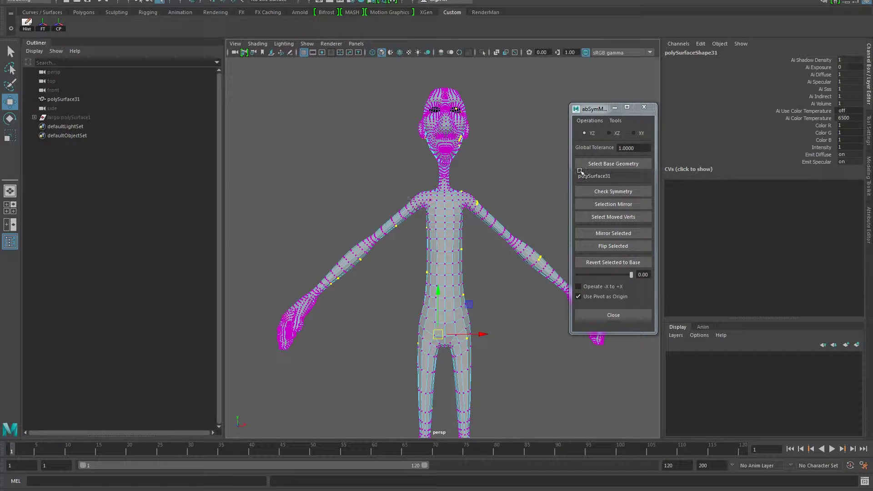
# - Restore the Global Tolerance to 0.0010, return polySurface31 to object selection and frame the whole figure
pyautogui.click(636, 148)
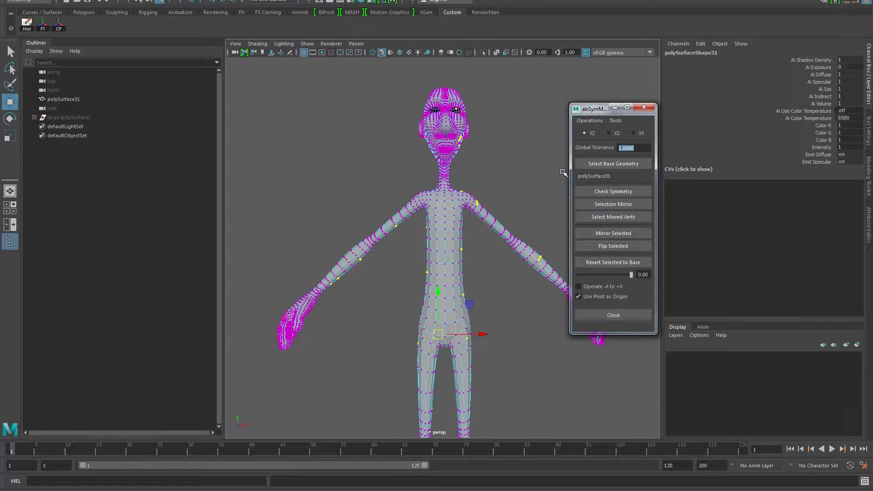
pyautogui.press('BackSpace')
pyautogui.moveTo(441, 247); pyautogui.dragTo(472, 245, button='right')
pyautogui.press('f')
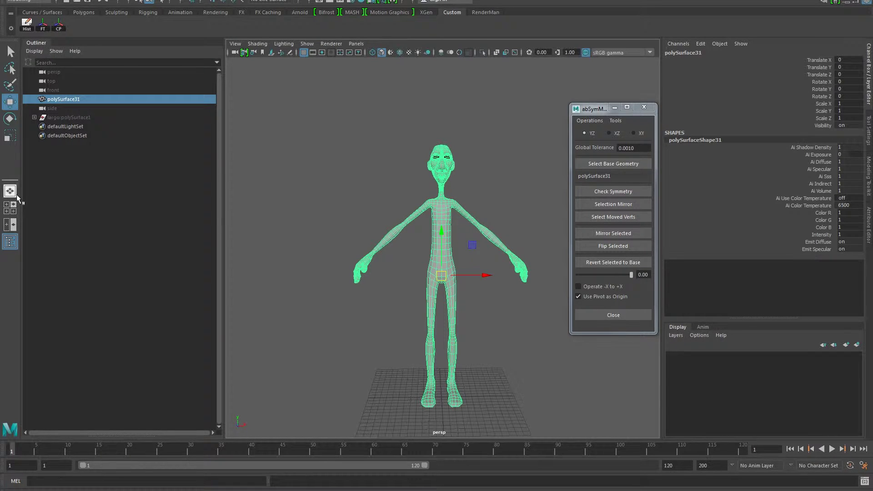
# - In the front view, select all faces on the body mesh's -X half and delete them
pyautogui.click(8, 208)
pyautogui.press('space')
pyautogui.press('f')
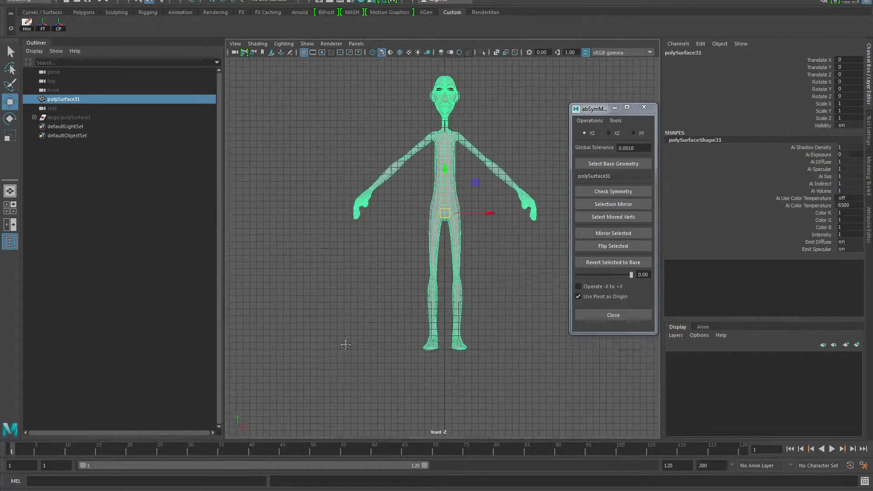
pyautogui.keyDown('alt'); pyautogui.moveTo(463, 293); pyautogui.dragTo(416, 286, button='middle'); pyautogui.keyUp('alt')
pyautogui.moveTo(399, 184); pyautogui.dragTo(399, 208, button='right')
pyautogui.moveTo(298, 74); pyautogui.dragTo(403, 423)
pyautogui.press('Delete')
# - Delete the leftover faces that cross the centre line at the head and neck, and inspect the cut edge
pyautogui.scroll(5, 370, 293)
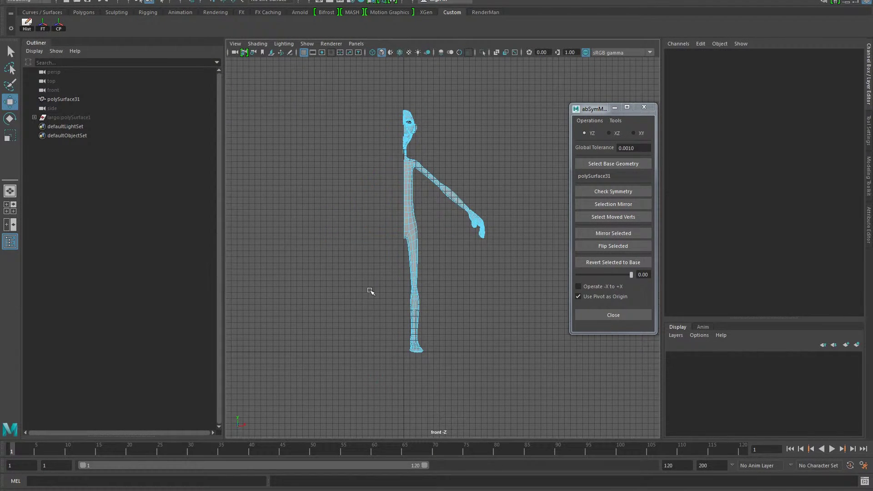
pyautogui.keyDown('alt'); pyautogui.moveTo(344, 168); pyautogui.dragTo(422, 382, button='middle'); pyautogui.keyUp('alt')
pyautogui.scroll(4, 374, 280)
pyautogui.keyDown('alt'); pyautogui.moveTo(347, 119); pyautogui.dragTo(373, 245, button='middle'); pyautogui.keyUp('alt')
pyautogui.moveTo(332, 97); pyautogui.dragTo(431, 371)
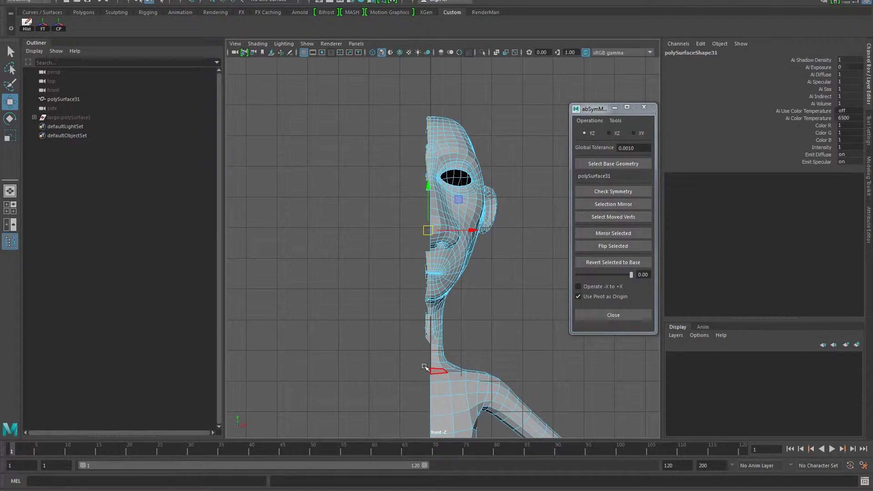
pyautogui.click(384, 255)
pyautogui.keyDown('alt'); pyautogui.moveTo(377, 350); pyautogui.dragTo(382, 304, button='middle'); pyautogui.keyUp('alt')
pyautogui.keyDown('alt'); pyautogui.moveTo(382, 303); pyautogui.dragTo(467, 231, button='right'); pyautogui.keyUp('alt')
pyautogui.keyDown('alt'); pyautogui.moveTo(468, 232); pyautogui.dragTo(471, 283, button='middle'); pyautogui.keyUp('alt')
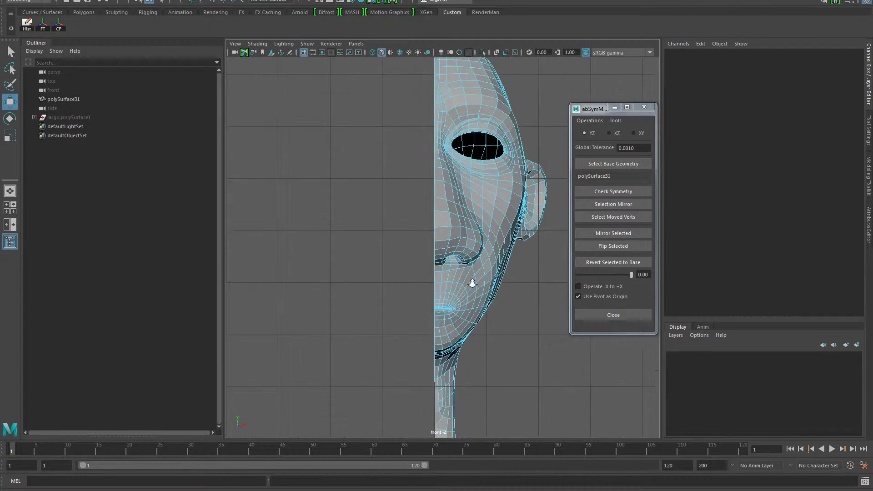
pyautogui.keyDown('alt'); pyautogui.moveTo(471, 283); pyautogui.dragTo(571, 278, button='right'); pyautogui.keyUp('alt')
# - In the perspective view, select the open border edges along the half body's centre cut
pyautogui.click(10, 191)
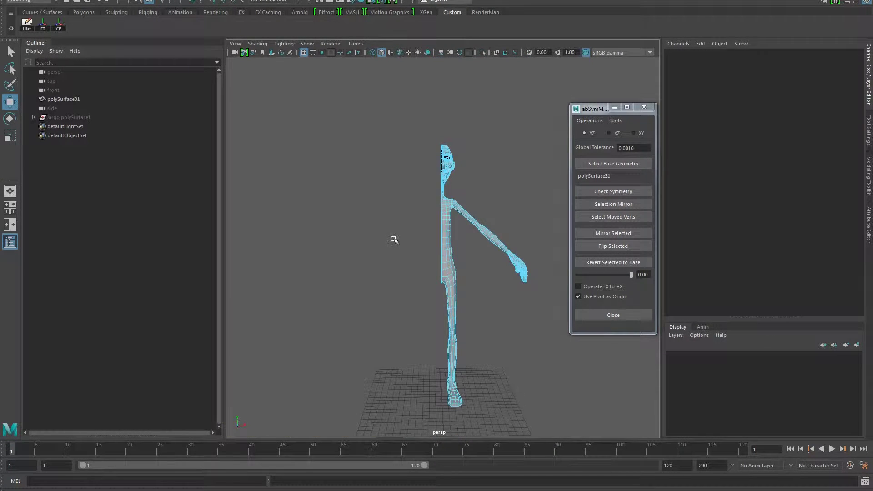
pyautogui.keyDown('alt'); pyautogui.moveTo(393, 240); pyautogui.dragTo(394, 258, button='middle'); pyautogui.keyUp('alt')
pyautogui.keyDown('alt'); pyautogui.moveTo(393, 258); pyautogui.dragTo(616, 222, button='right'); pyautogui.keyUp('alt')
pyautogui.keyDown('alt'); pyautogui.moveTo(477, 203); pyautogui.dragTo(495, 277, button='middle'); pyautogui.keyUp('alt')
pyautogui.keyDown('alt'); pyautogui.moveTo(495, 277); pyautogui.dragTo(506, 265, button='right'); pyautogui.keyUp('alt')
pyautogui.keyDown('alt'); pyautogui.moveTo(477, 232); pyautogui.dragTo(551, 238, button='right'); pyautogui.keyUp('alt')
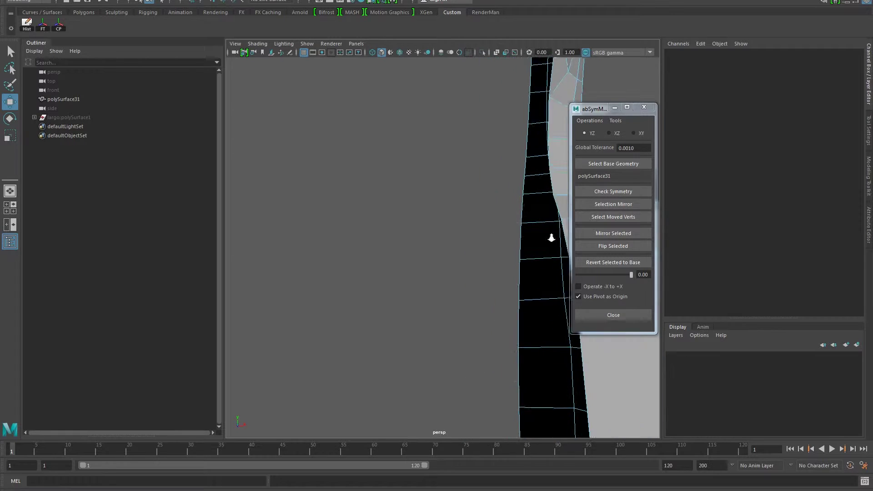
pyautogui.keyDown('alt'); pyautogui.moveTo(551, 237); pyautogui.dragTo(492, 248); pyautogui.keyUp('alt')
pyautogui.keyDown('alt'); pyautogui.moveTo(422, 250); pyautogui.dragTo(432, 242, button='middle'); pyautogui.keyUp('alt')
pyautogui.click(458, 229)
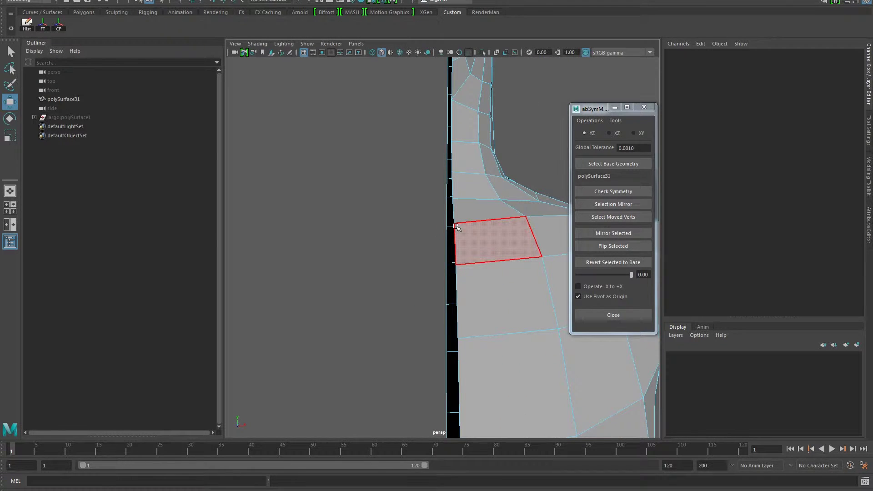
pyautogui.moveTo(455, 226); pyautogui.dragTo(457, 196, button='right')
pyautogui.keyDown('alt'); pyautogui.moveTo(428, 273); pyautogui.dragTo(314, 289); pyautogui.keyUp('alt')
pyautogui.keyDown('alt'); pyautogui.moveTo(376, 300); pyautogui.dragTo(302, 230); pyautogui.keyUp('alt')
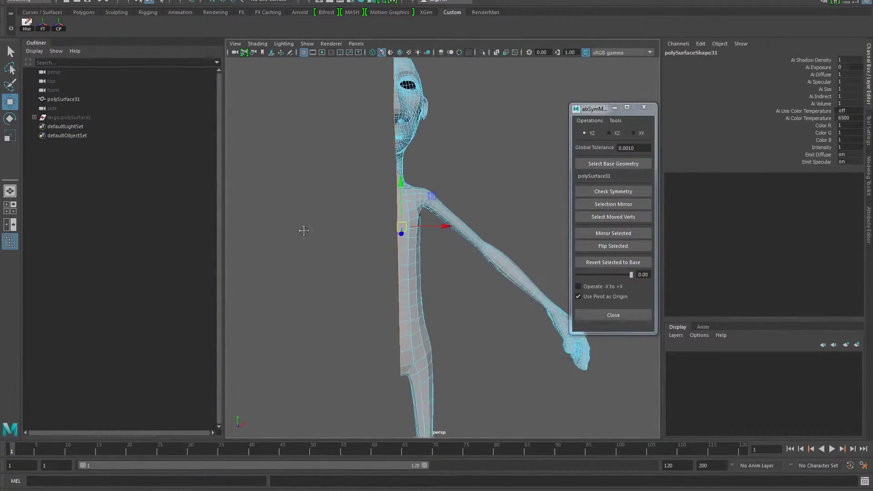
pyautogui.keyDown('alt'); pyautogui.moveTo(302, 230); pyautogui.dragTo(256, 253, button='right'); pyautogui.keyUp('alt')
pyautogui.keyDown('alt'); pyautogui.moveTo(269, 265); pyautogui.dragTo(284, 271); pyautogui.keyUp('alt')
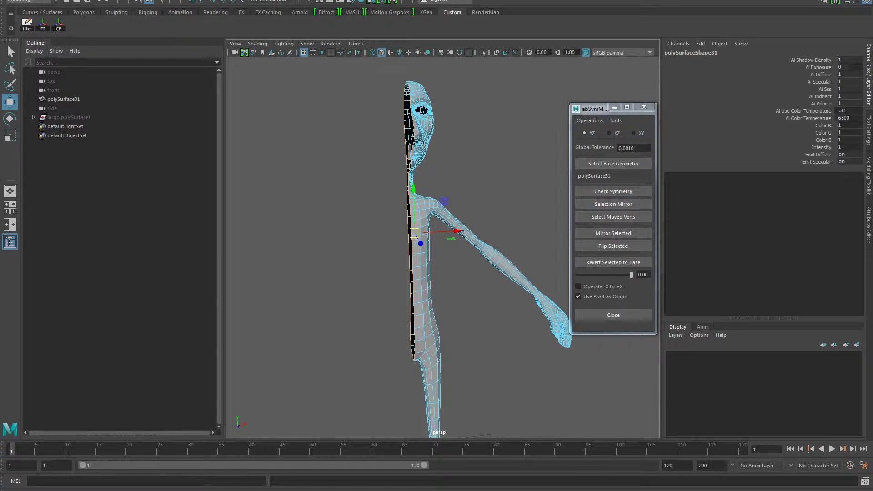
# - Convert the selected centre border edges of the half body to a vertex selection
pyautogui.click(109, 0)
pyautogui.moveTo(68, 0)
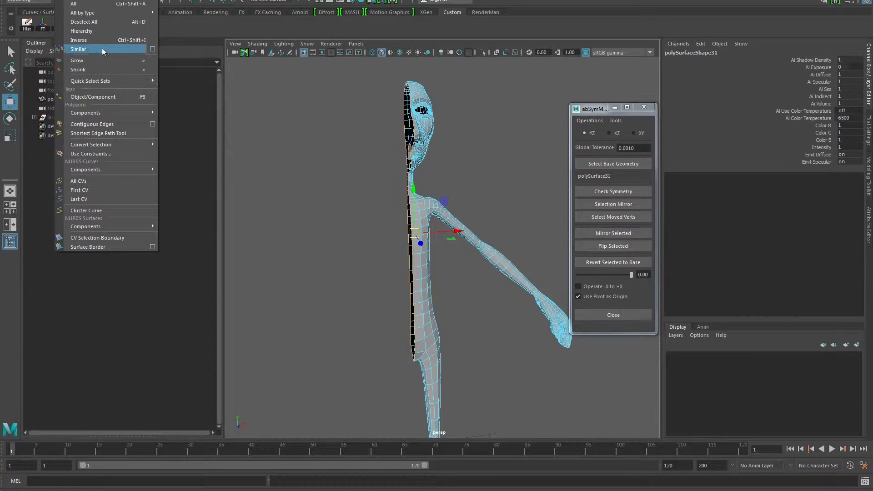
pyautogui.moveTo(133, 16)
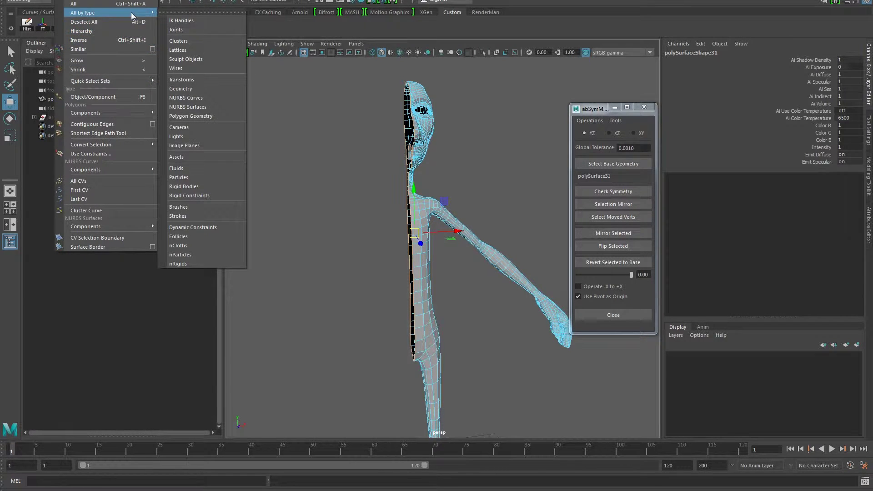
pyautogui.moveTo(122, 171)
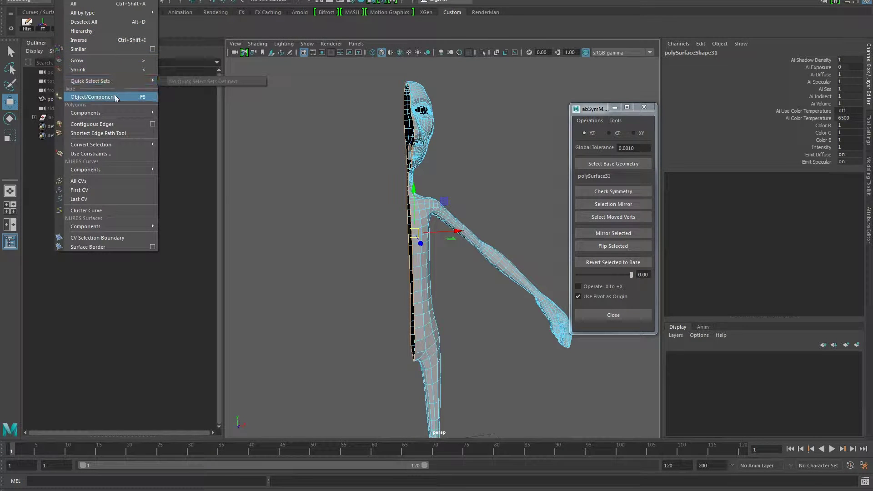
pyautogui.moveTo(118, 115)
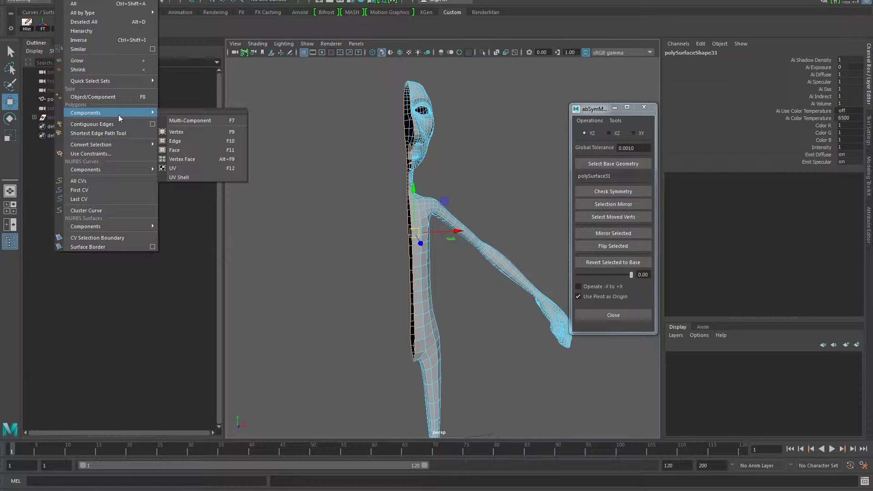
pyautogui.moveTo(122, 145)
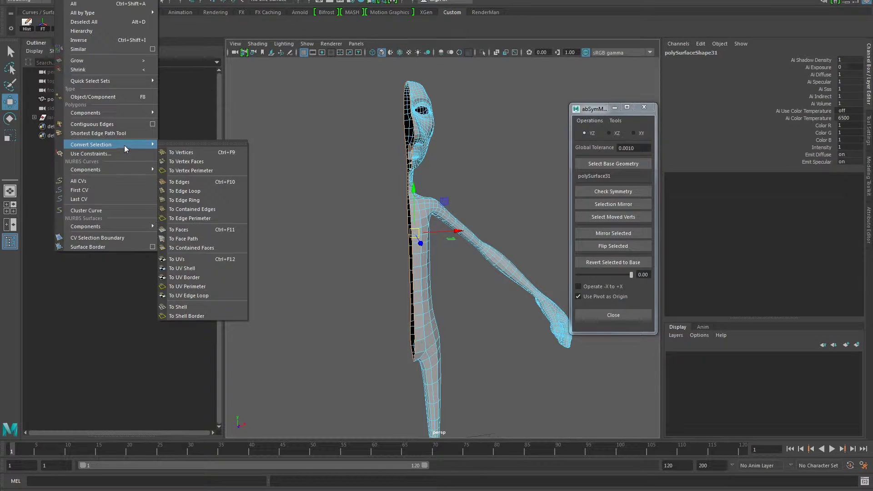
pyautogui.click(177, 152)
pyautogui.keyDown('alt'); pyautogui.moveTo(277, 177); pyautogui.dragTo(317, 191); pyautogui.keyUp('alt')
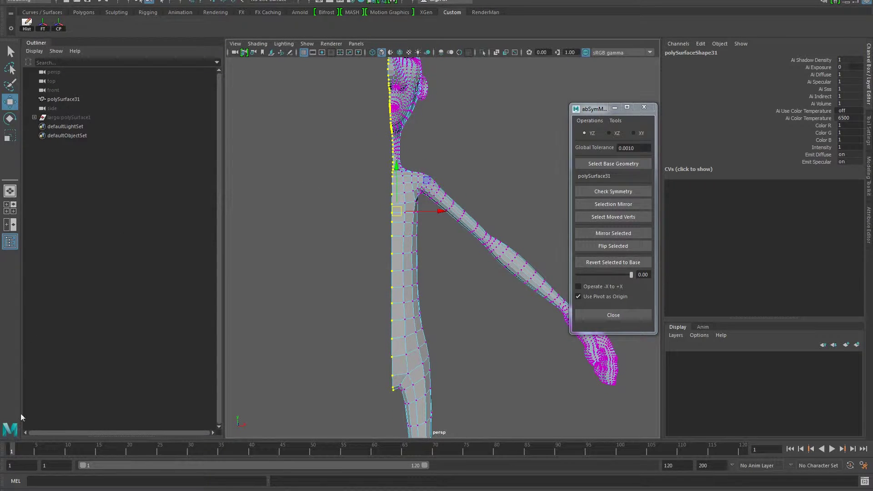
# - Examine the selected centre border vertices against the centre grid line in the front view
pyautogui.click(12, 211)
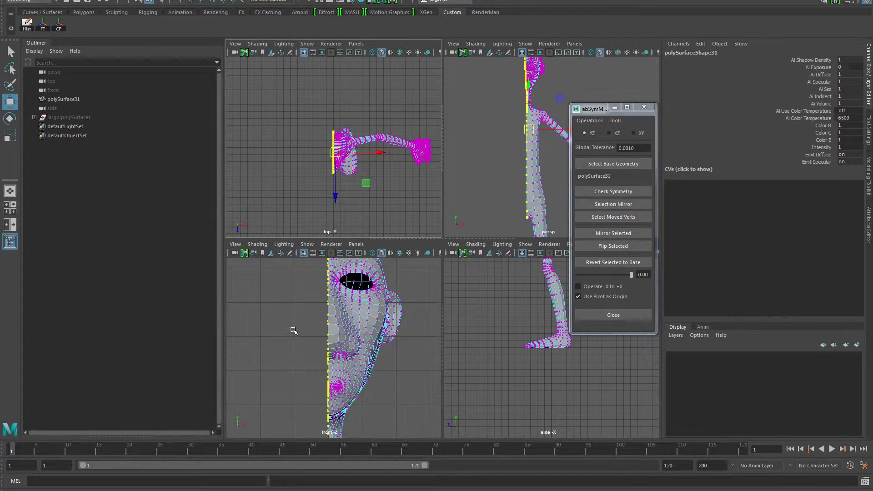
pyautogui.press('space')
pyautogui.scroll(-5, 360, 321)
pyautogui.scroll(5, 350, 255)
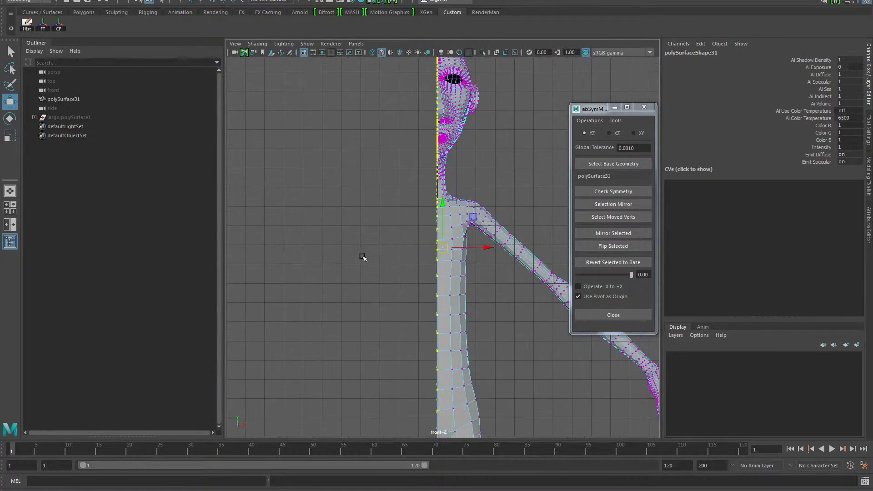
pyautogui.scroll(5, 421, 245)
pyautogui.scroll(-4, 421, 253)
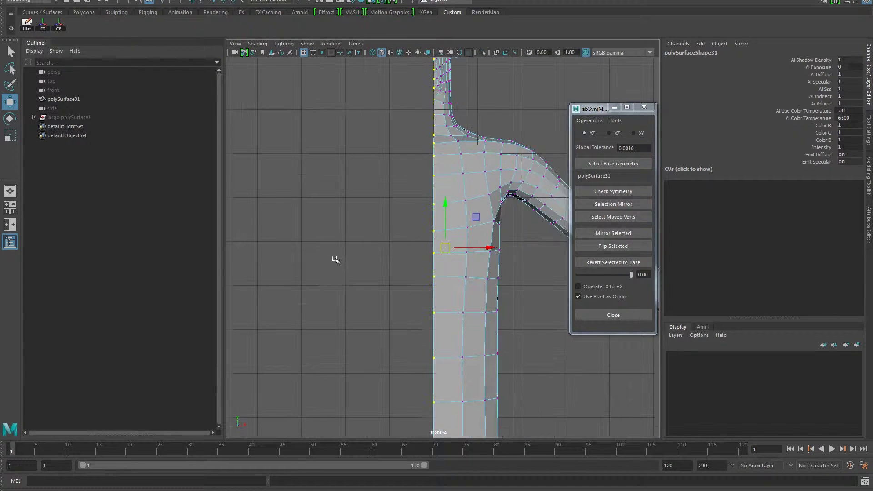
pyautogui.scroll(-3, 403, 304)
pyautogui.scroll(3, 292, 179)
pyautogui.click(6, 189)
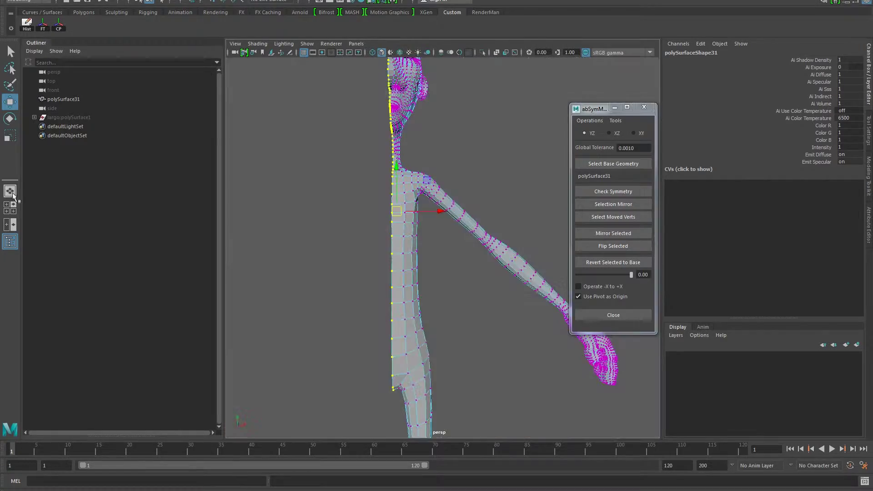
# - In the perspective view, remove the vertices at the back of the mouth cavity from the border selection
pyautogui.keyDown('alt'); pyautogui.moveTo(318, 211); pyautogui.dragTo(432, 211); pyautogui.keyUp('alt')
pyautogui.keyDown('alt'); pyautogui.moveTo(432, 210); pyautogui.dragTo(298, 243, button='middle'); pyautogui.keyUp('alt')
pyautogui.keyDown('alt'); pyautogui.moveTo(297, 243); pyautogui.dragTo(410, 217, button='right'); pyautogui.keyUp('alt')
pyautogui.keyDown('alt'); pyautogui.moveTo(410, 217); pyautogui.dragTo(454, 219); pyautogui.keyUp('alt')
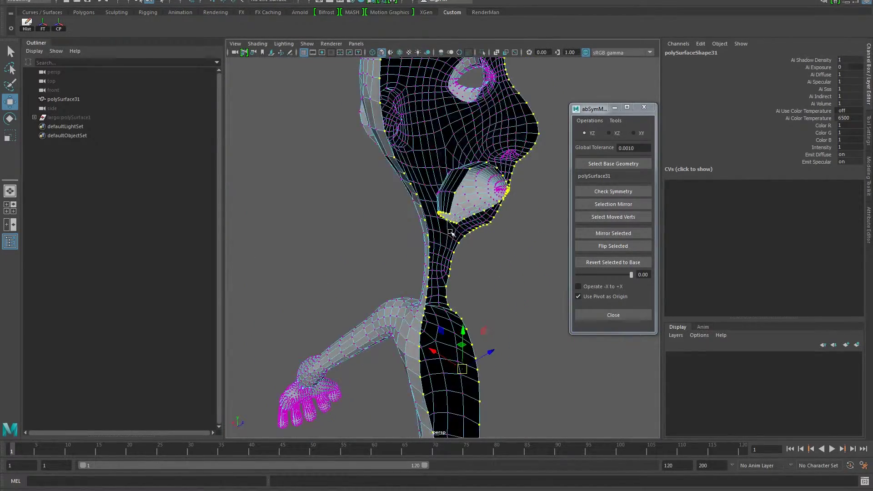
pyautogui.keyDown('alt'); pyautogui.moveTo(454, 219); pyautogui.dragTo(532, 252, button='right'); pyautogui.keyUp('alt')
pyautogui.keyDown('alt'); pyautogui.moveTo(339, 226); pyautogui.dragTo(437, 232, button='middle'); pyautogui.keyUp('alt')
pyautogui.keyDown('alt'); pyautogui.moveTo(373, 234); pyautogui.dragTo(401, 239, button='right'); pyautogui.keyUp('alt')
pyautogui.keyDown('alt'); pyautogui.moveTo(419, 261); pyautogui.dragTo(426, 245); pyautogui.keyUp('alt')
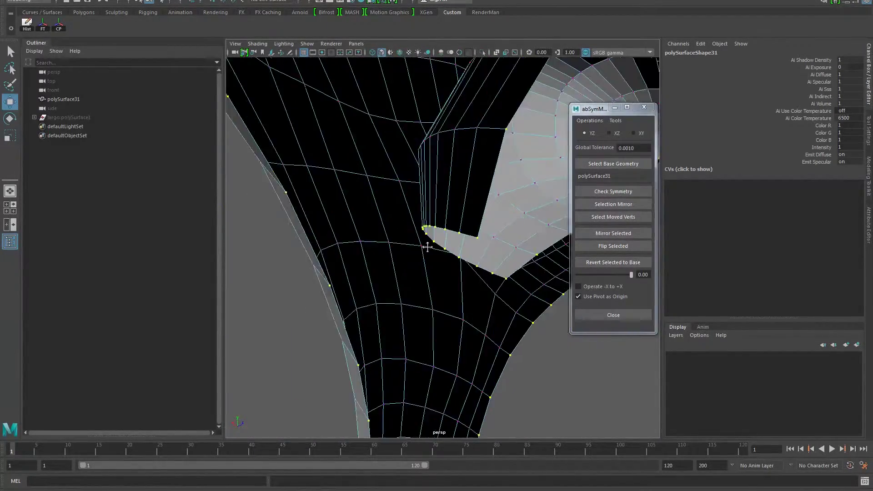
pyautogui.press('f')
pyautogui.keyDown('alt'); pyautogui.moveTo(381, 223); pyautogui.dragTo(361, 231, button='right'); pyautogui.keyUp('alt')
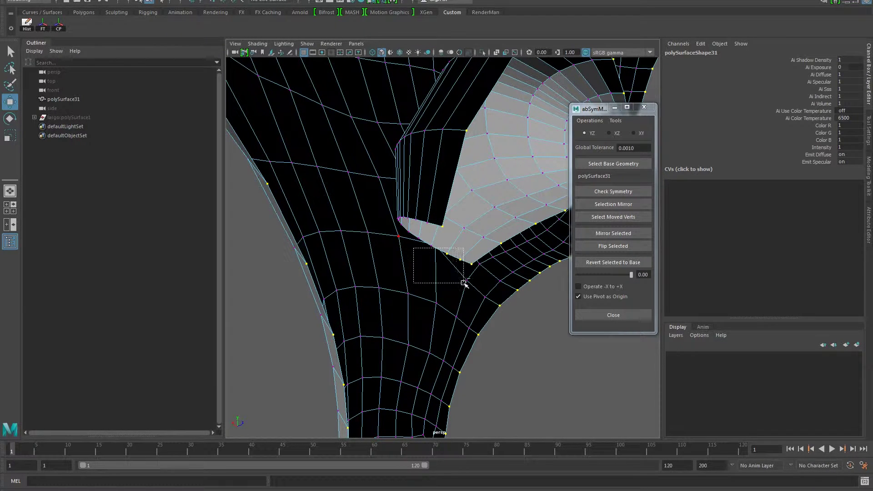
# - Set the front view to wireframe display around the selected border vertices
pyautogui.click(10, 209)
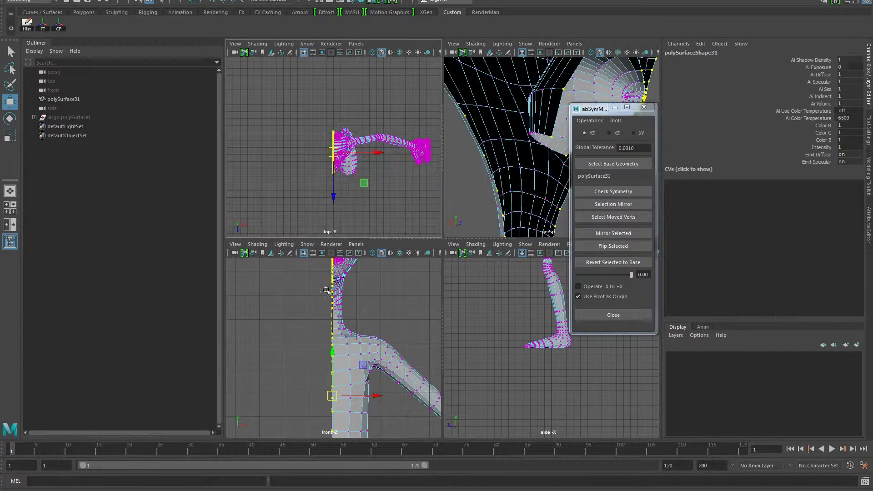
pyautogui.press('space')
pyautogui.scroll(8, 351, 240)
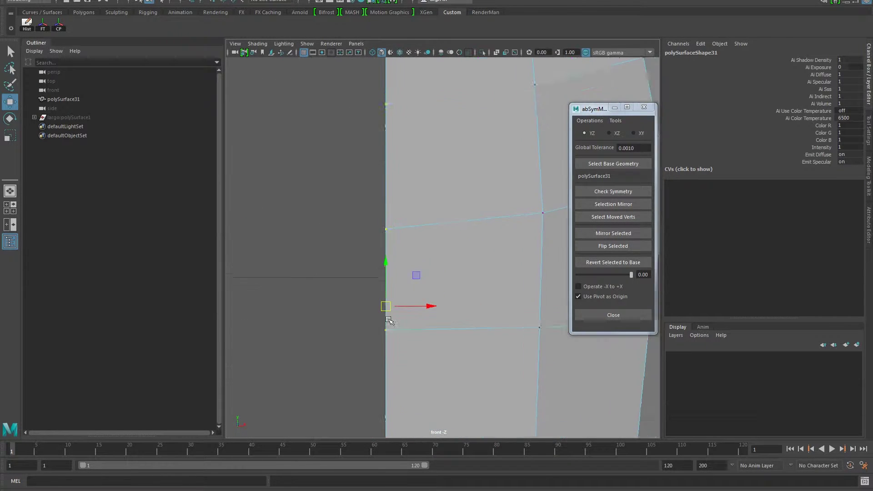
pyautogui.scroll(4, 389, 321)
pyautogui.keyDown('alt'); pyautogui.moveTo(362, 309); pyautogui.dragTo(403, 255, button='middle'); pyautogui.keyUp('alt')
pyautogui.press('4')
pyautogui.keyDown('alt'); pyautogui.moveTo(379, 331); pyautogui.dragTo(407, 304, button='middle'); pyautogui.keyUp('alt')
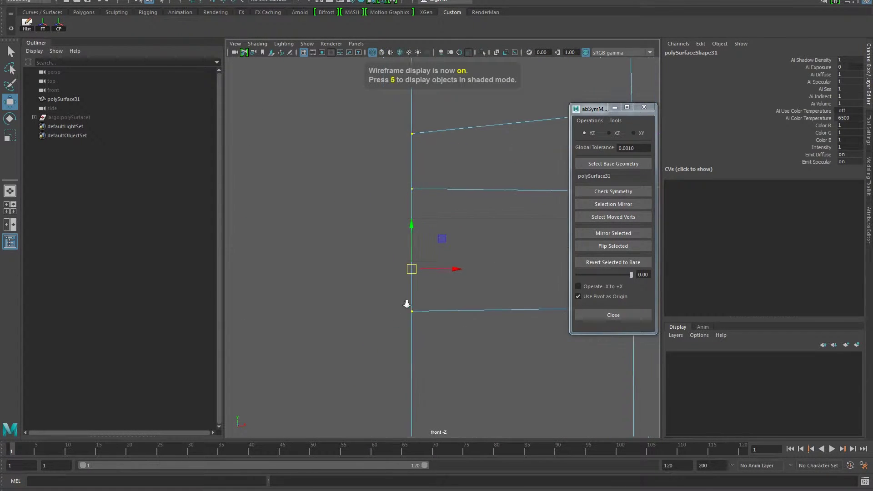
# - Scale the selected centre border vertices flat along the X axis so they form one straight vertical line
pyautogui.scroll(12, 406, 303)
pyautogui.keyDown('alt'); pyautogui.moveTo(331, 345); pyautogui.dragTo(413, 309, button='middle'); pyautogui.keyUp('alt')
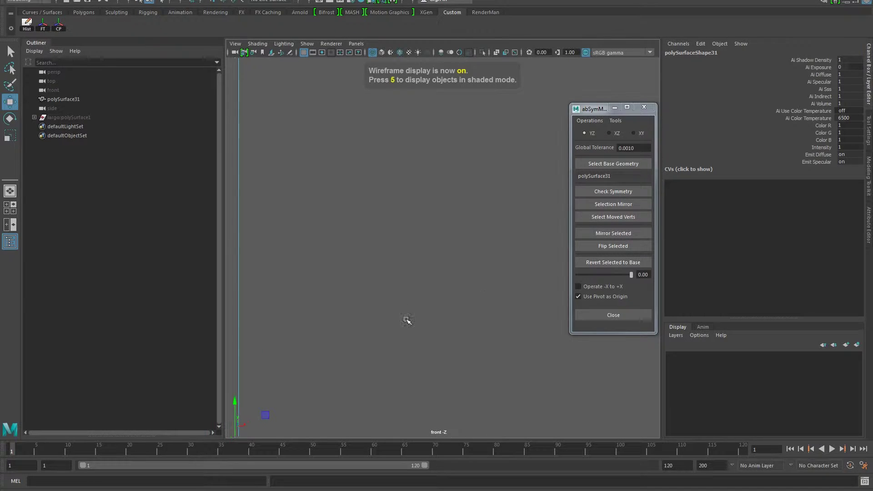
pyautogui.keyDown('alt'); pyautogui.moveTo(257, 403); pyautogui.dragTo(396, 320, button='middle'); pyautogui.keyUp('alt')
pyautogui.keyDown('alt'); pyautogui.moveTo(355, 423); pyautogui.dragTo(392, 353, button='middle'); pyautogui.keyUp('alt')
pyautogui.scroll(8, 392, 353)
pyautogui.keyDown('alt'); pyautogui.moveTo(347, 417); pyautogui.dragTo(409, 309, button='middle'); pyautogui.keyUp('alt')
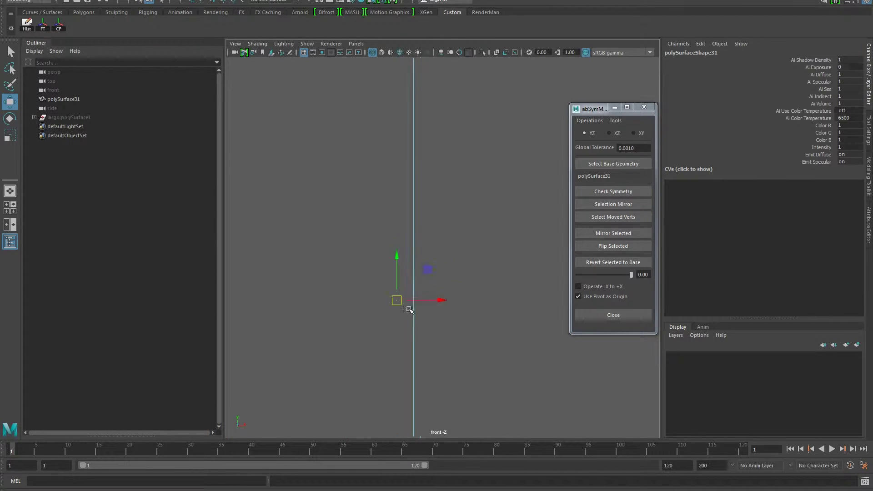
pyautogui.scroll(4, 409, 309)
pyautogui.scroll(10, 405, 294)
pyautogui.keyDown('alt'); pyautogui.moveTo(362, 368); pyautogui.dragTo(437, 280, button='middle'); pyautogui.keyUp('alt')
pyautogui.press('e')
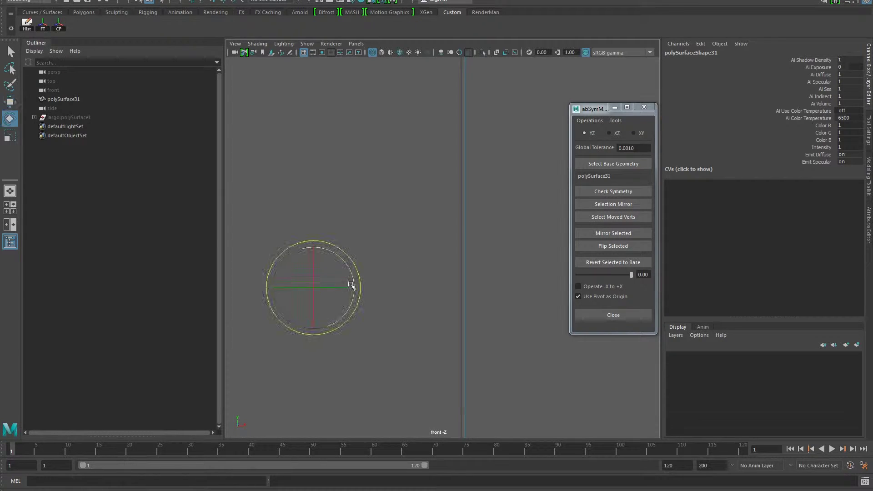
pyautogui.press('r')
pyautogui.moveTo(356, 289); pyautogui.dragTo(317, 293)
# - Move the flattened border vertices along X onto the world centre grid line
pyautogui.press('w')
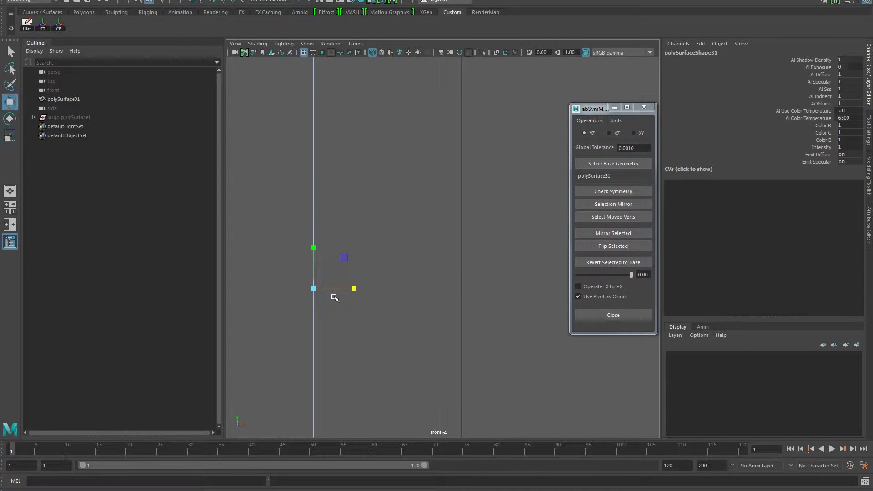
pyautogui.moveTo(359, 291); pyautogui.dragTo(503, 288)
pyautogui.scroll(10, 482, 300)
pyautogui.scroll(-5, 399, 264)
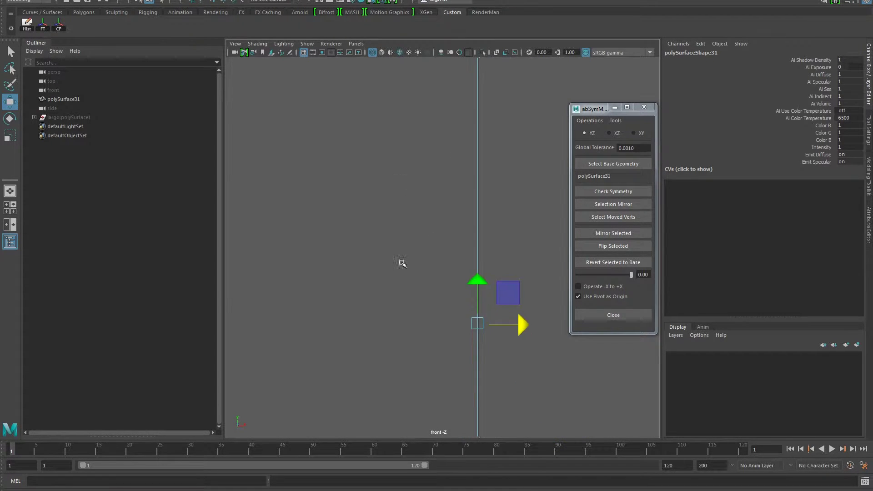
pyautogui.scroll(6, 440, 339)
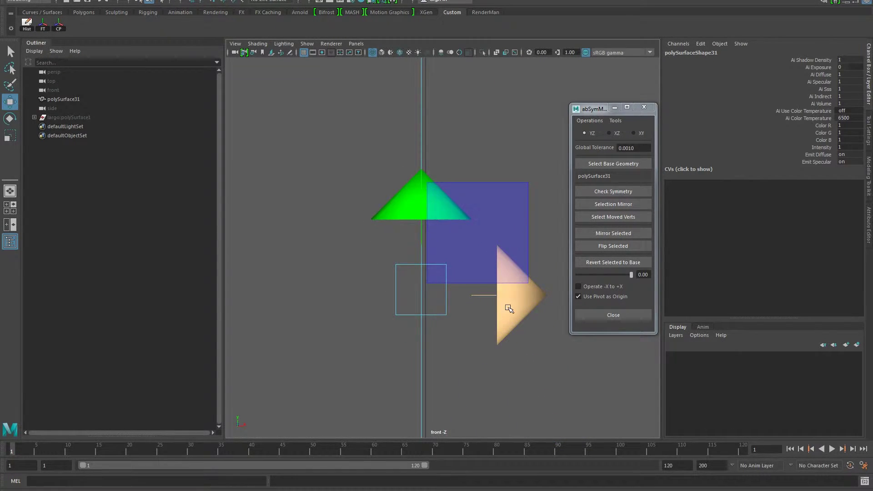
pyautogui.moveTo(507, 307); pyautogui.dragTo(513, 306)
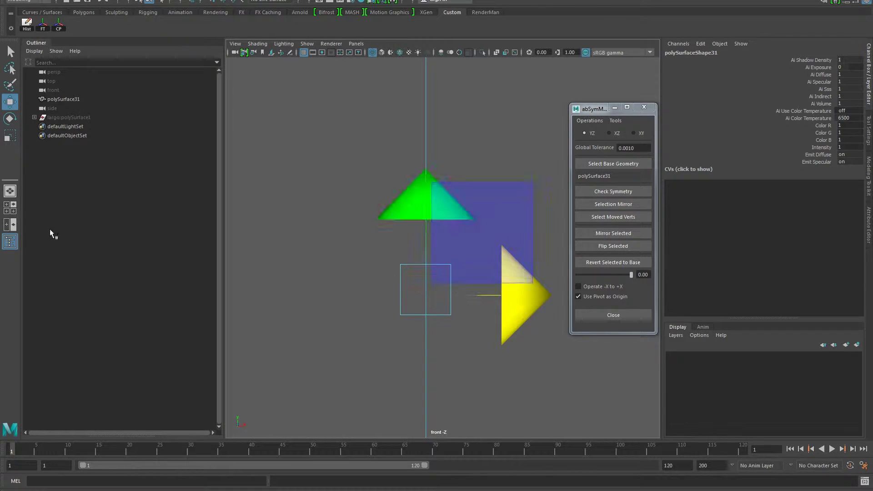
# - Return polySurface31 to object selection in the perspective view and inspect its straightened cut edge
pyautogui.click(12, 194)
pyautogui.keyDown('alt'); pyautogui.moveTo(294, 258); pyautogui.dragTo(356, 251); pyautogui.keyUp('alt')
pyautogui.scroll(-3, 256, 265)
pyautogui.moveTo(384, 154); pyautogui.dragTo(399, 150, button='right')
pyautogui.keyDown('alt'); pyautogui.moveTo(339, 378); pyautogui.dragTo(356, 217, button='middle'); pyautogui.keyUp('alt')
pyautogui.keyDown('alt'); pyautogui.moveTo(356, 216); pyautogui.dragTo(398, 265); pyautogui.keyUp('alt')
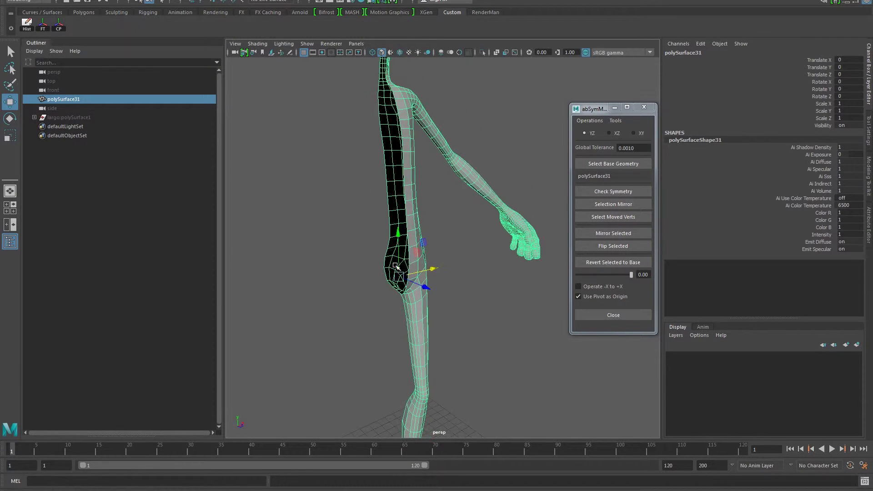
pyautogui.keyDown('alt'); pyautogui.moveTo(398, 266); pyautogui.dragTo(441, 227, button='middle'); pyautogui.keyUp('alt')
pyautogui.keyDown('alt'); pyautogui.moveTo(441, 228); pyautogui.dragTo(499, 252, button='right'); pyautogui.keyUp('alt')
# - In the front view, snap polySurface31's pivot to the grid intersection on the centre line below the crotch
pyautogui.click(14, 205)
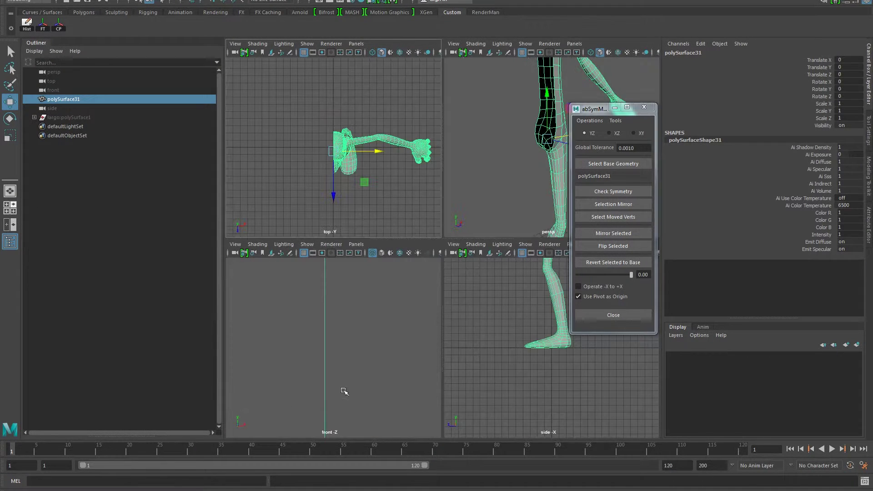
pyautogui.keyDown('alt'); pyautogui.moveTo(336, 364); pyautogui.dragTo(359, 307, button='middle'); pyautogui.keyUp('alt')
pyautogui.keyDown('alt'); pyautogui.moveTo(359, 308); pyautogui.dragTo(335, 327, button='right'); pyautogui.keyUp('alt')
pyautogui.keyDown('alt'); pyautogui.moveTo(335, 328); pyautogui.dragTo(330, 449, button='middle'); pyautogui.keyUp('alt')
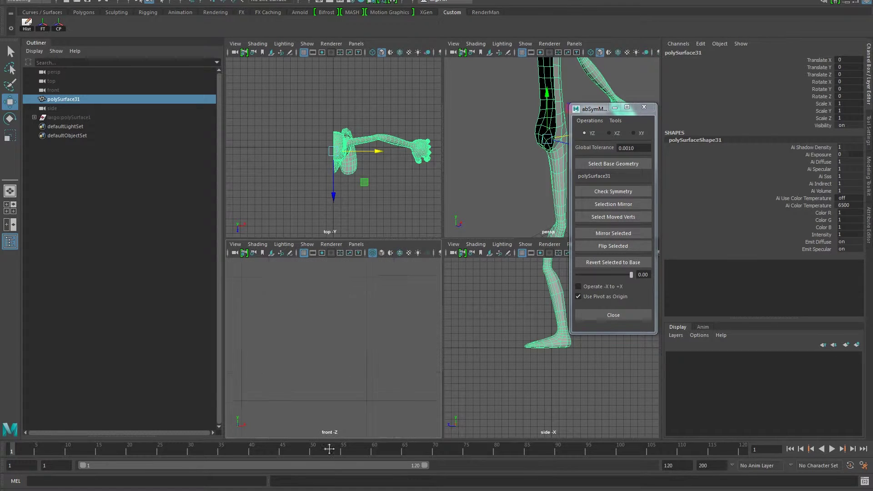
pyautogui.keyDown('alt'); pyautogui.moveTo(322, 354); pyautogui.dragTo(300, 456, button='middle'); pyautogui.keyUp('alt')
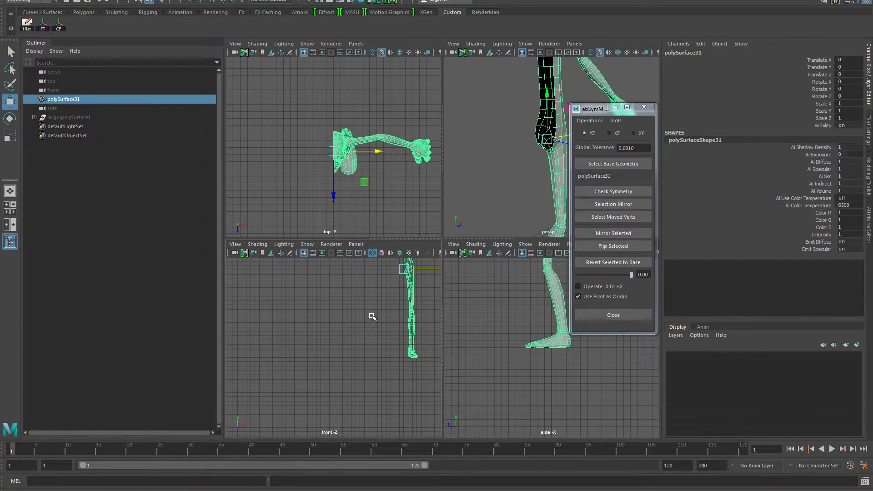
pyautogui.press('space')
pyautogui.keyDown('alt'); pyautogui.moveTo(386, 267); pyautogui.dragTo(300, 361, button='right'); pyautogui.keyUp('alt')
pyautogui.press('f')
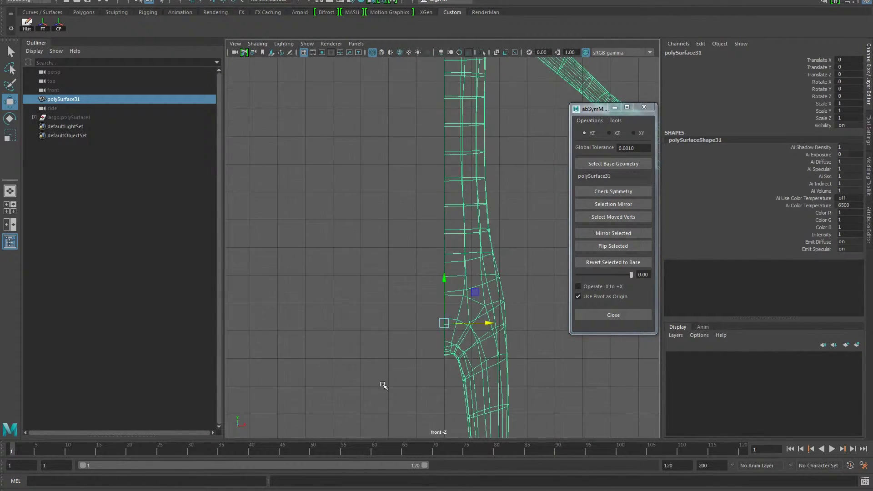
pyautogui.scroll(5, 438, 333)
pyautogui.keyDown('alt'); pyautogui.moveTo(442, 330); pyautogui.dragTo(398, 193, button='middle'); pyautogui.keyUp('alt')
pyautogui.scroll(10, 434, 271)
pyautogui.scroll(-5, 414, 273)
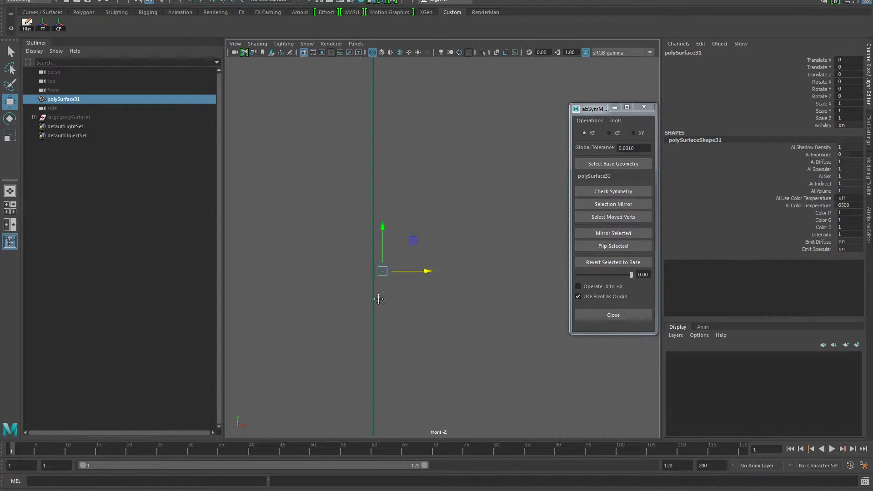
pyautogui.scroll(5, 425, 288)
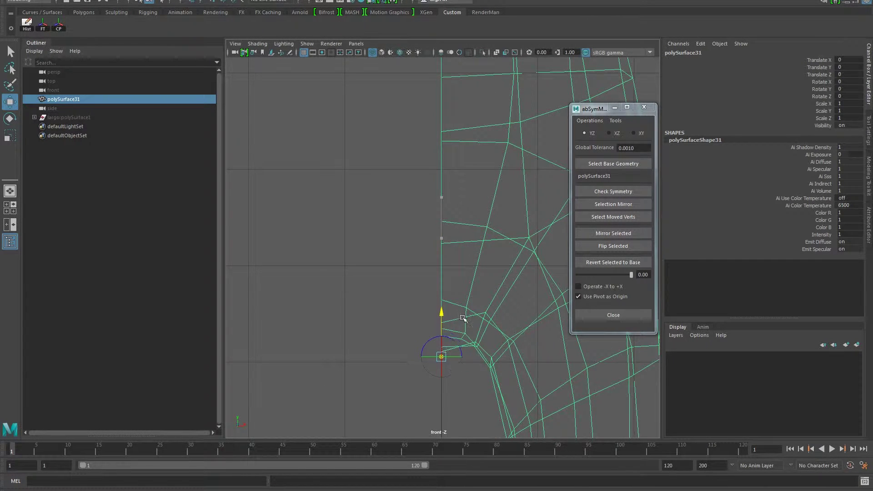
pyautogui.press('x')
pyautogui.click(441, 362)
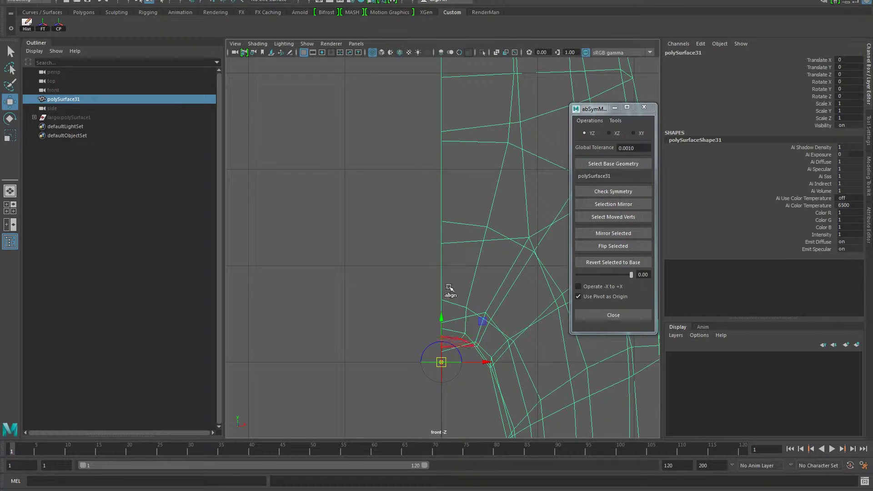
# - Mirror polySurface31 across the world X axis in the negative direction, combined with the original and with border vertices merged
pyautogui.keyDown('alt'); pyautogui.moveTo(472, 286); pyautogui.dragTo(405, 240, button='right'); pyautogui.keyUp('alt')
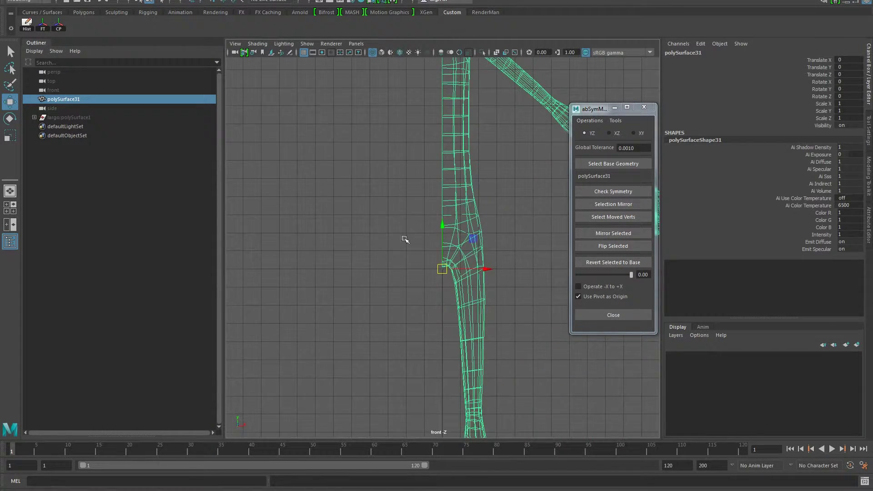
pyautogui.keyDown('alt'); pyautogui.moveTo(417, 157); pyautogui.dragTo(407, 246, button='middle'); pyautogui.keyUp('alt')
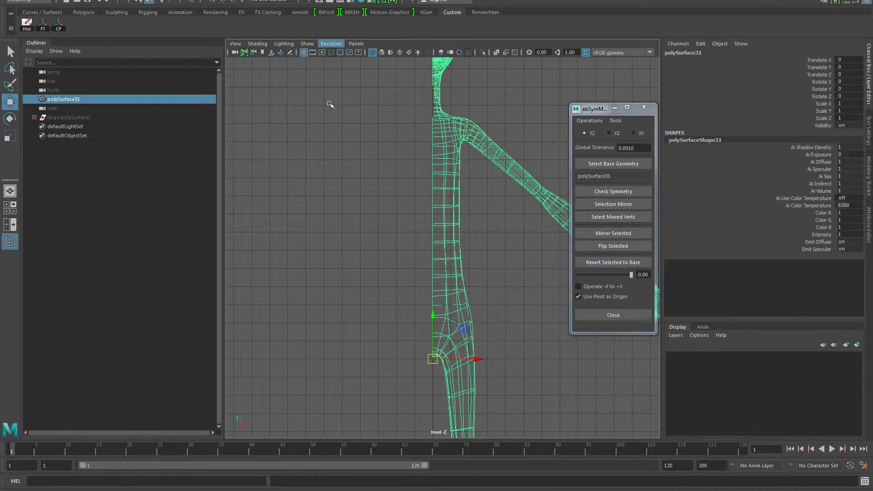
pyautogui.click(160, 1)
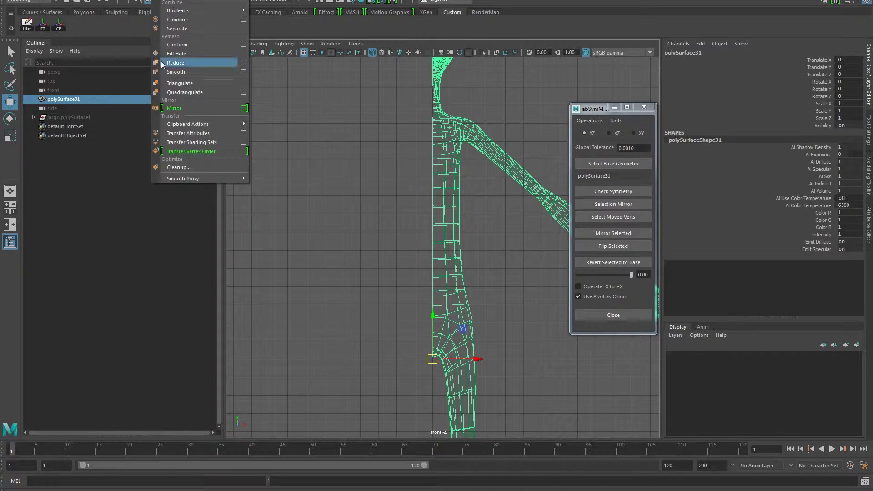
pyautogui.click(242, 109)
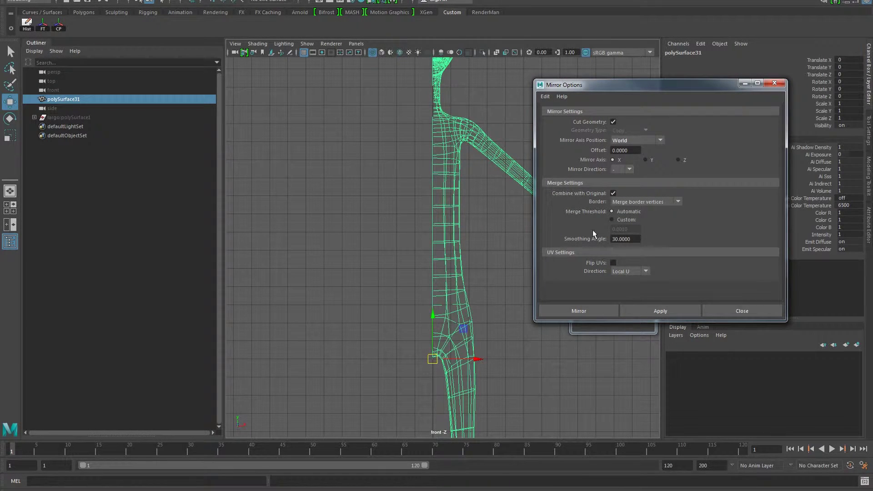
pyautogui.click(659, 311)
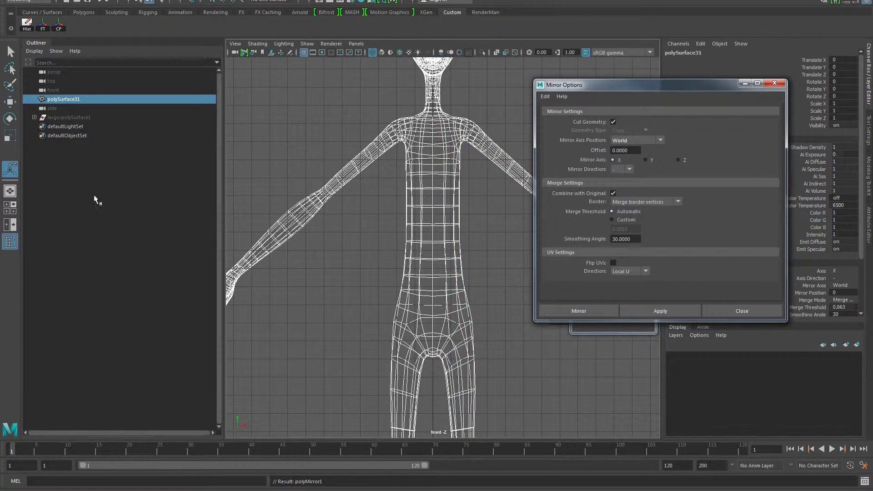
pyautogui.click(774, 83)
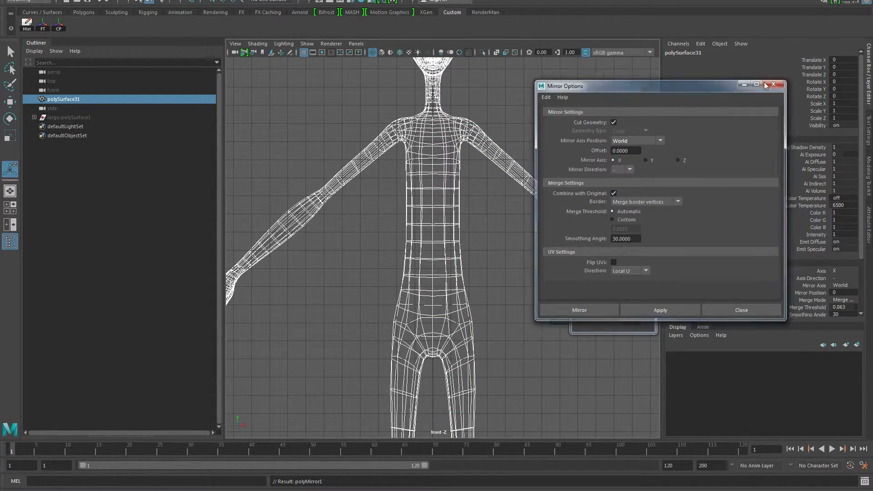
# - Inspect the mirrored body in the perspective view, checking the centre seam around the lips and inside the mouth opening
pyautogui.click(9, 191)
pyautogui.keyDown('alt'); pyautogui.moveTo(260, 261); pyautogui.dragTo(374, 277, button='middle'); pyautogui.keyUp('alt')
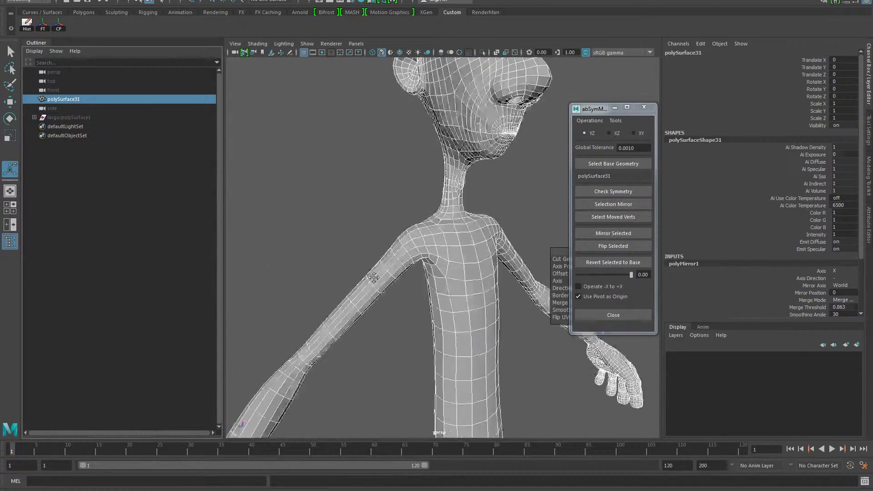
pyautogui.keyDown('alt'); pyautogui.moveTo(374, 276); pyautogui.dragTo(403, 214, button='right'); pyautogui.keyUp('alt')
pyautogui.keyDown('alt'); pyautogui.moveTo(403, 214); pyautogui.dragTo(330, 306, button='middle'); pyautogui.keyUp('alt')
pyautogui.keyDown('alt'); pyautogui.moveTo(450, 272); pyautogui.dragTo(423, 241); pyautogui.keyUp('alt')
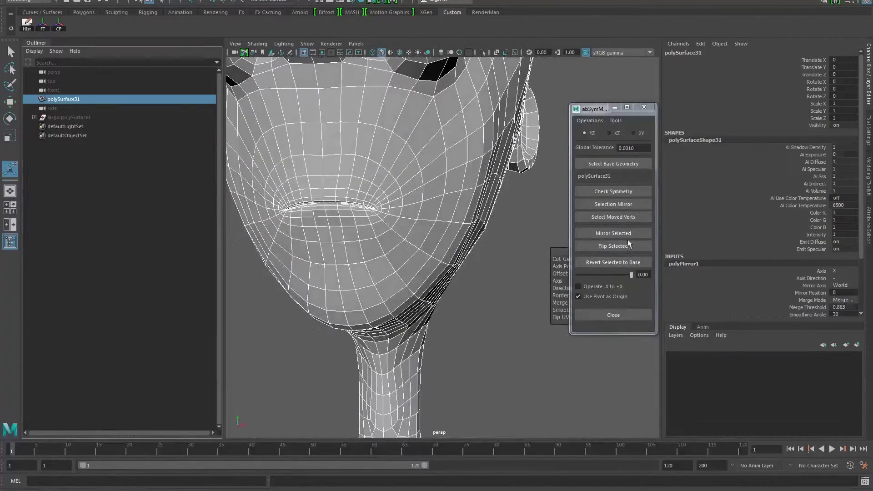
pyautogui.scroll(-3, 833, 303)
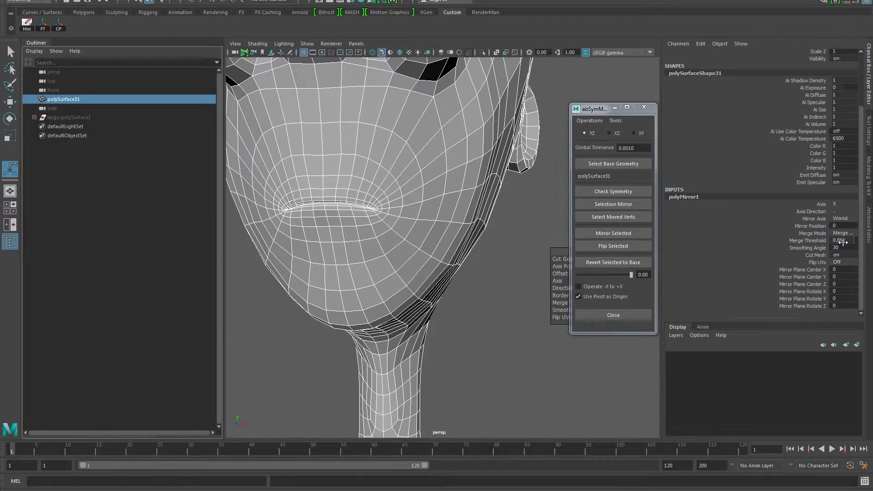
pyautogui.scroll(5, 500, 230)
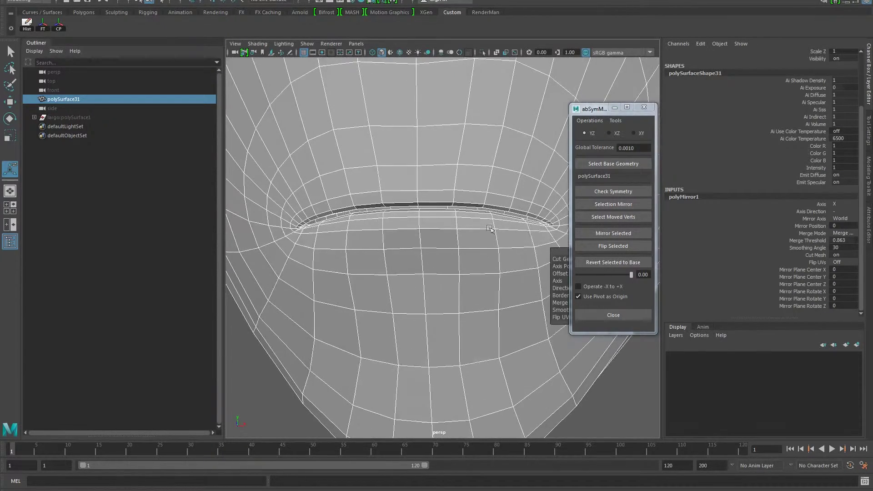
pyautogui.scroll(5, 565, 244)
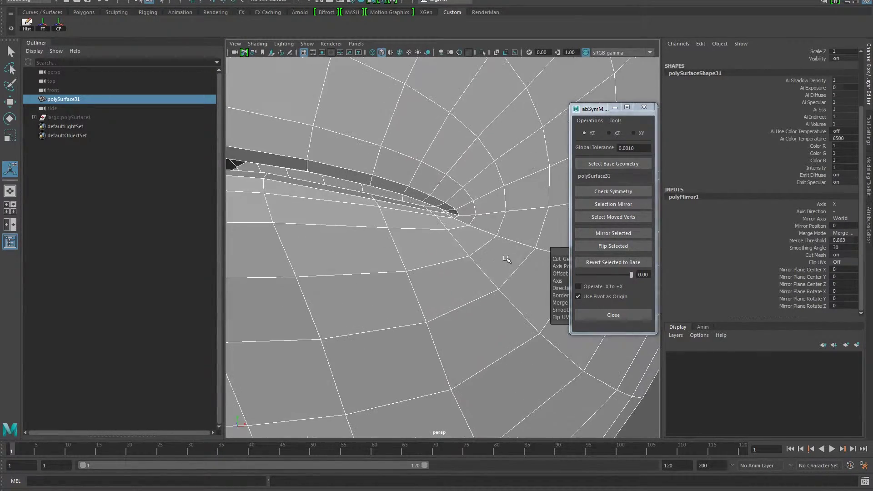
pyautogui.keyDown('alt'); pyautogui.moveTo(346, 208); pyautogui.dragTo(401, 221, button='middle'); pyautogui.keyUp('alt')
pyautogui.keyDown('alt'); pyautogui.moveTo(402, 220); pyautogui.dragTo(466, 236, button='right'); pyautogui.keyUp('alt')
pyautogui.keyDown('alt'); pyautogui.moveTo(448, 279); pyautogui.dragTo(448, 255, button='middle'); pyautogui.keyUp('alt')
pyautogui.keyDown('alt'); pyautogui.moveTo(413, 245); pyautogui.dragTo(420, 283); pyautogui.keyUp('alt')
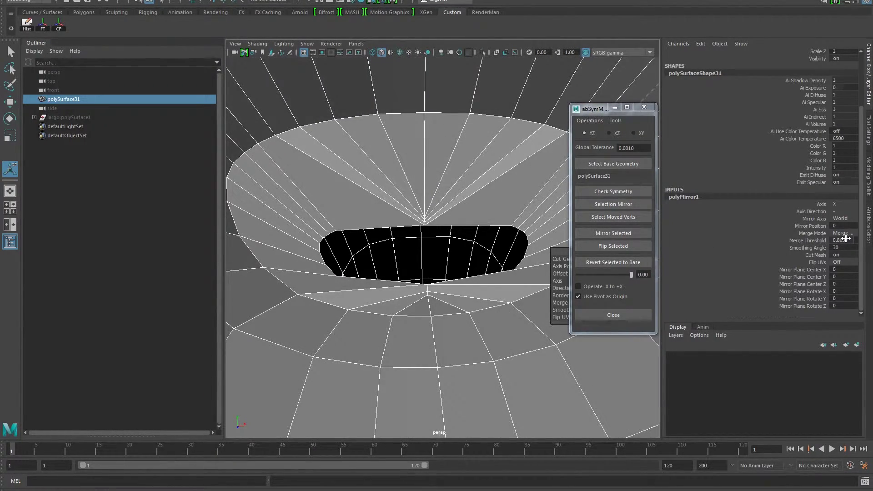
# - Set the mirror operation's Merge Mode to Do not merge borders
pyautogui.click(843, 233)
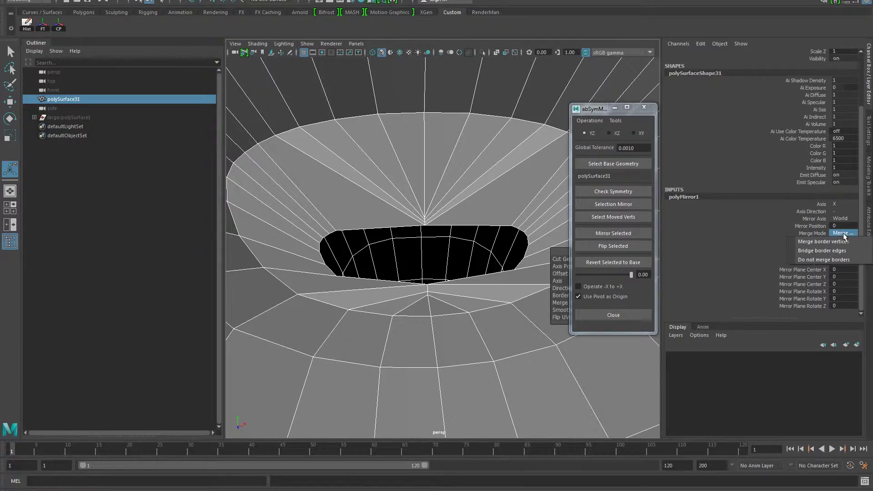
pyautogui.click(824, 259)
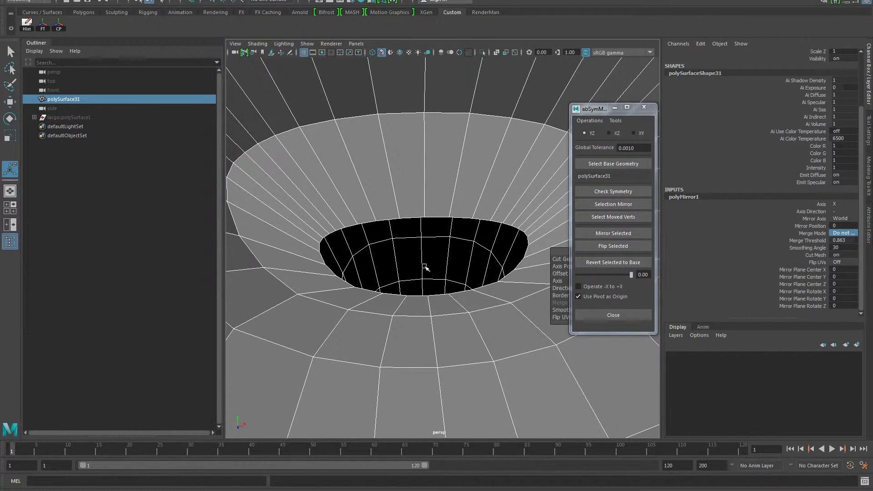
pyautogui.scroll(-10, 425, 268)
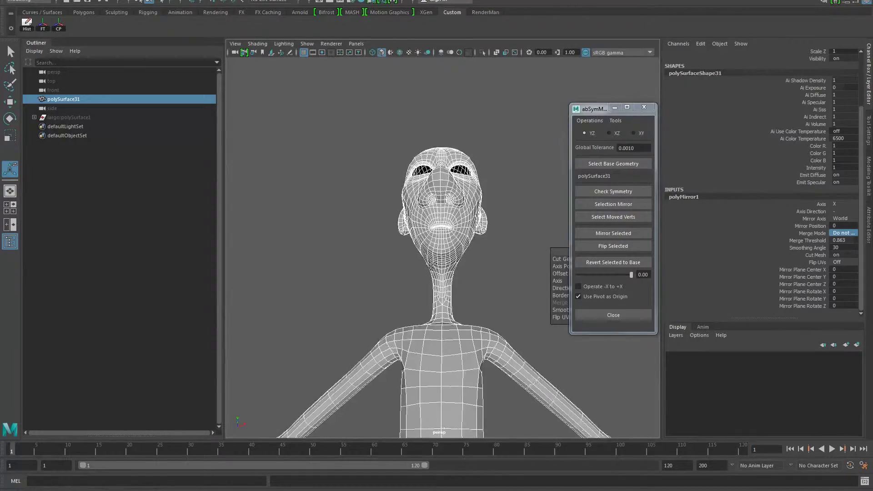
pyautogui.keyDown('alt'); pyautogui.moveTo(324, 268); pyautogui.dragTo(363, 287); pyautogui.keyUp('alt')
# - Add Custom Polygon Display to the Custom shelf and highlight polySurface31's border edges with a thicker edge width
pyautogui.click(133, 1)
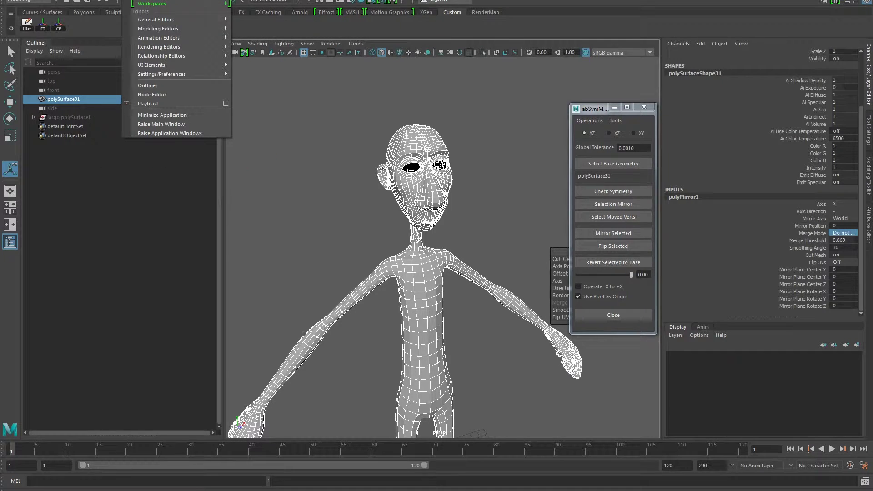
pyautogui.moveTo(109, 1)
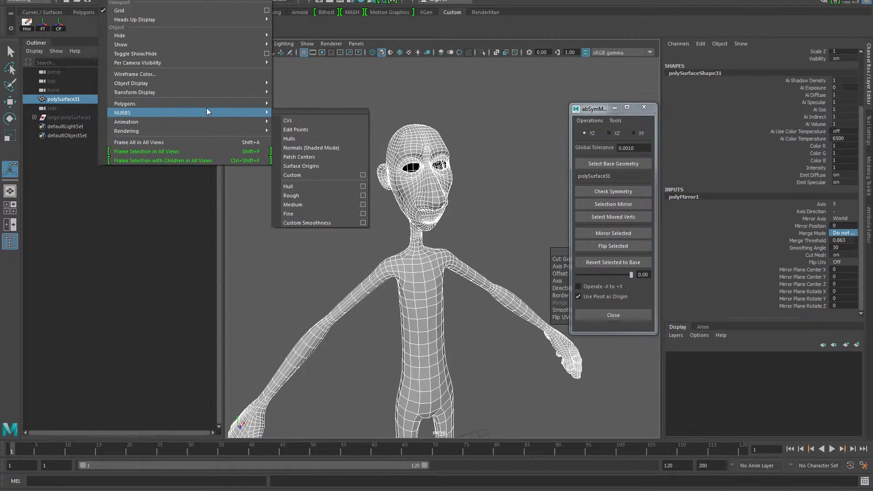
pyautogui.moveTo(206, 103)
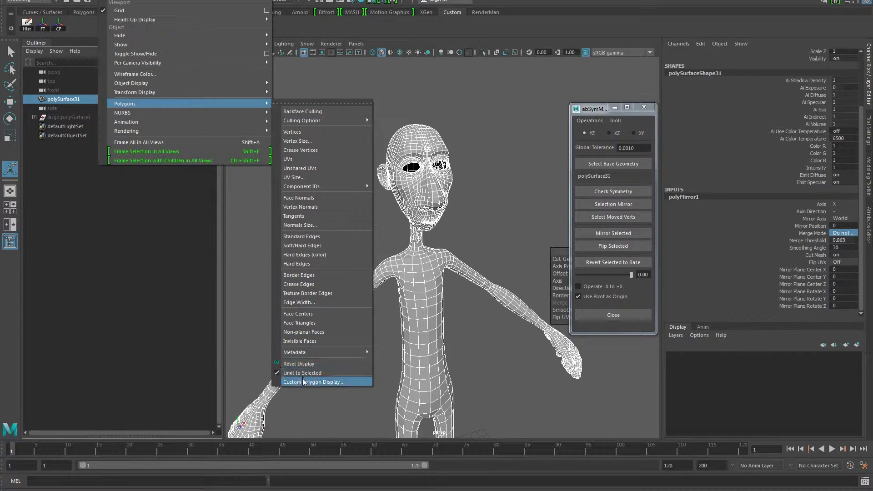
pyautogui.click(306, 382)
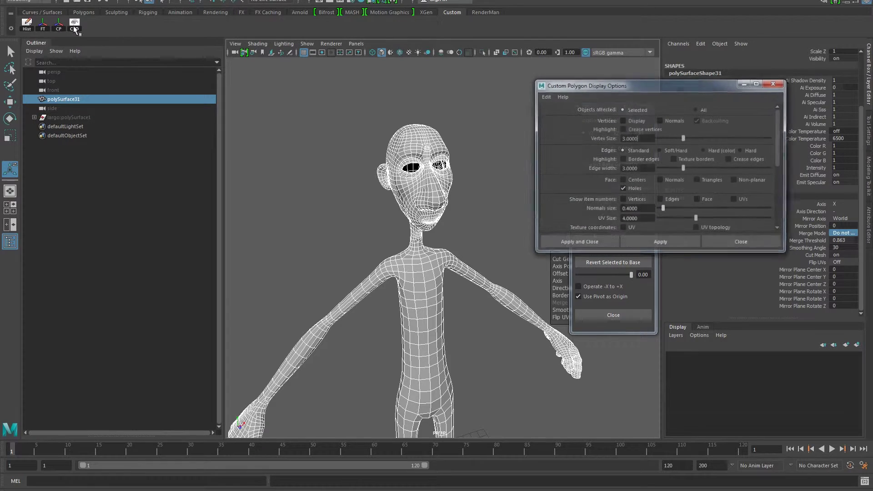
pyautogui.moveTo(629, 82); pyautogui.dragTo(599, 67)
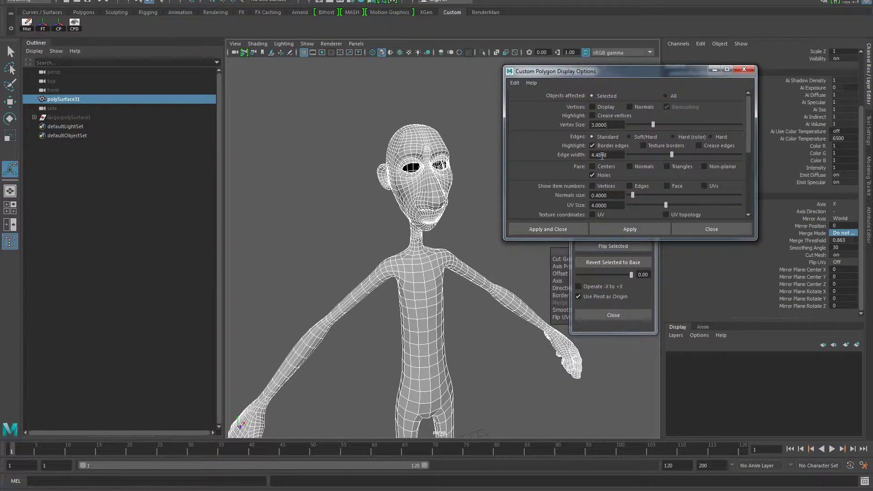
pyautogui.click(645, 229)
pyautogui.click(706, 229)
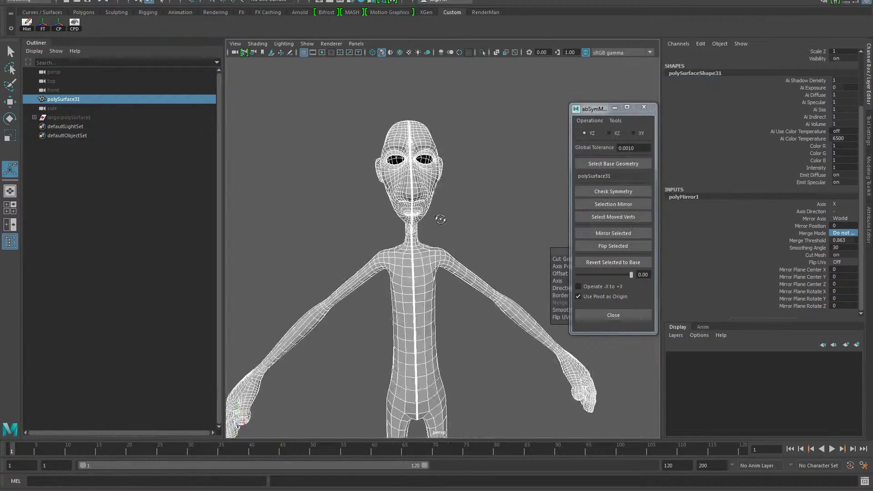
# - Examine the highlighted border edges along the face, neck, mouth opening and nose for unmerged seams
pyautogui.scroll(5, 533, 200)
pyautogui.keyDown('alt'); pyautogui.moveTo(533, 200); pyautogui.dragTo(432, 288); pyautogui.keyUp('alt')
pyautogui.scroll(5, 432, 288)
pyautogui.keyDown('alt'); pyautogui.moveTo(459, 345); pyautogui.dragTo(460, 155, button='middle'); pyautogui.keyUp('alt')
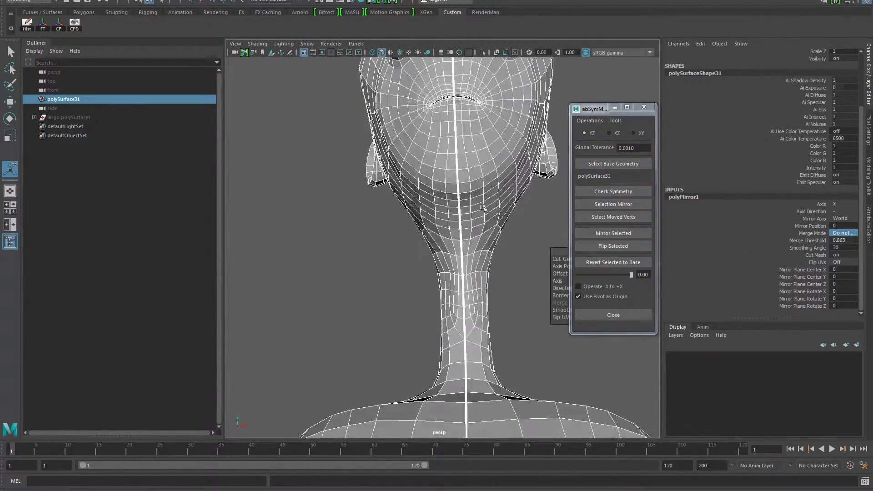
pyautogui.keyDown('alt'); pyautogui.moveTo(482, 364); pyautogui.dragTo(491, 298); pyautogui.keyUp('alt')
pyautogui.scroll(10, 490, 298)
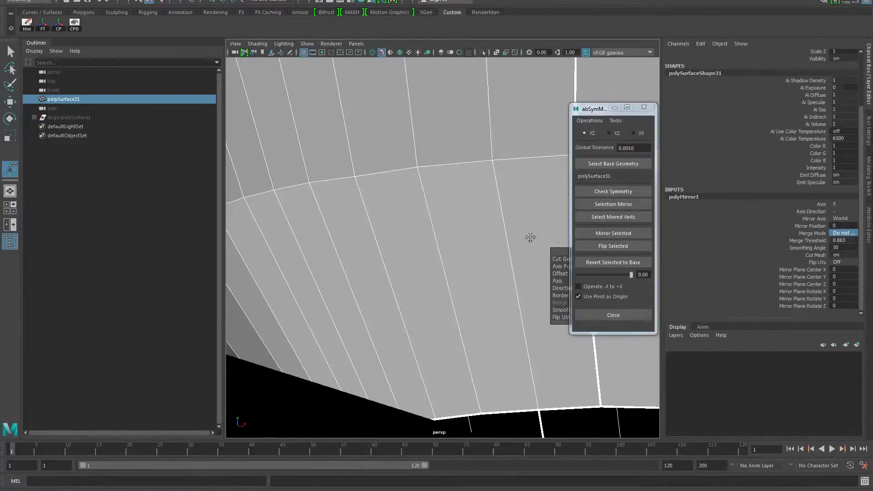
pyautogui.keyDown('alt'); pyautogui.moveTo(498, 219); pyautogui.dragTo(373, 237, button='middle'); pyautogui.keyUp('alt')
pyautogui.scroll(-8, 410, 224)
pyautogui.scroll(4, 372, 237)
pyautogui.keyDown('alt'); pyautogui.moveTo(373, 237); pyautogui.dragTo(296, 222, button='right'); pyautogui.keyUp('alt')
pyautogui.keyDown('alt'); pyautogui.moveTo(296, 222); pyautogui.dragTo(459, 218); pyautogui.keyUp('alt')
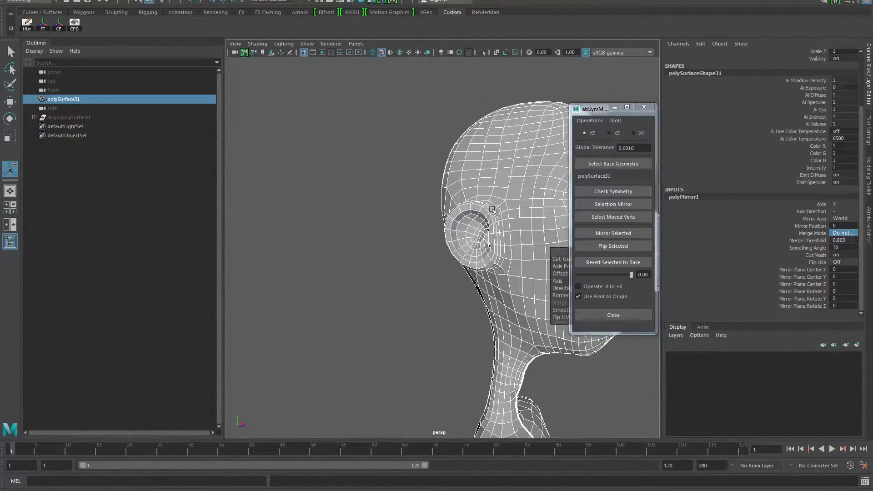
pyautogui.keyDown('alt'); pyautogui.moveTo(500, 218); pyautogui.dragTo(372, 211, button='middle'); pyautogui.keyUp('alt')
pyautogui.keyDown('alt'); pyautogui.moveTo(373, 211); pyautogui.dragTo(428, 209, button='right'); pyautogui.keyUp('alt')
pyautogui.keyDown('alt'); pyautogui.moveTo(427, 209); pyautogui.dragTo(381, 200, button='middle'); pyautogui.keyUp('alt')
pyautogui.keyDown('alt'); pyautogui.moveTo(382, 200); pyautogui.dragTo(470, 209, button='right'); pyautogui.keyUp('alt')
pyautogui.keyDown('alt'); pyautogui.moveTo(470, 209); pyautogui.dragTo(481, 212, button='middle'); pyautogui.keyUp('alt')
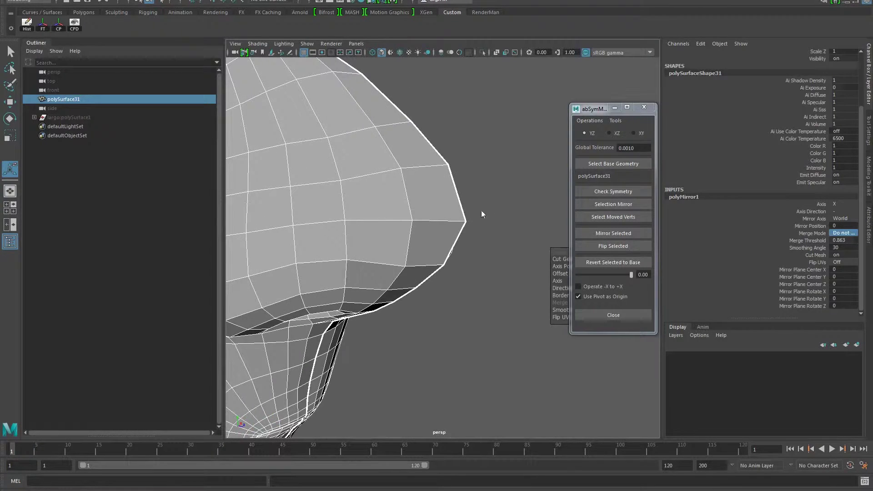
# - Check the border vertices at the nose tip in vertex mode, and return polySurface31 to object selection
pyautogui.moveTo(482, 213); pyautogui.dragTo(467, 210, button='right')
pyautogui.keyDown('alt'); pyautogui.moveTo(468, 229); pyautogui.dragTo(489, 207); pyautogui.keyUp('alt')
pyautogui.click(531, 217)
pyautogui.doubleClick(700, 52)
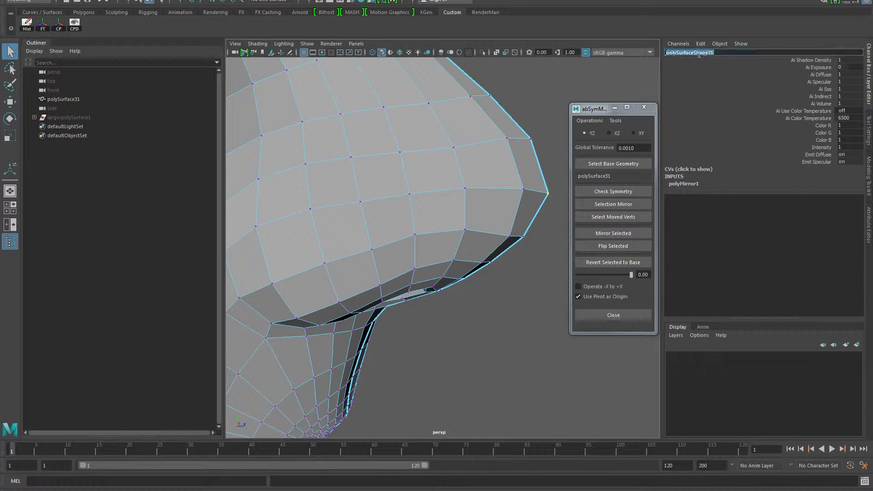
pyautogui.click(532, 290)
pyautogui.keyDown('alt'); pyautogui.moveTo(454, 262); pyautogui.dragTo(422, 279, button='middle'); pyautogui.keyUp('alt')
pyautogui.moveTo(499, 199)
pyautogui.mouseDown(button='right')
pyautogui.moveTo(519, 184)
pyautogui.moveTo(500, 182)
pyautogui.mouseUp(button='right')
# - Set polyMirror1's Merge Mode to Bridge border edges
pyautogui.keyDown('alt'); pyautogui.moveTo(435, 195); pyautogui.dragTo(370, 234); pyautogui.keyUp('alt')
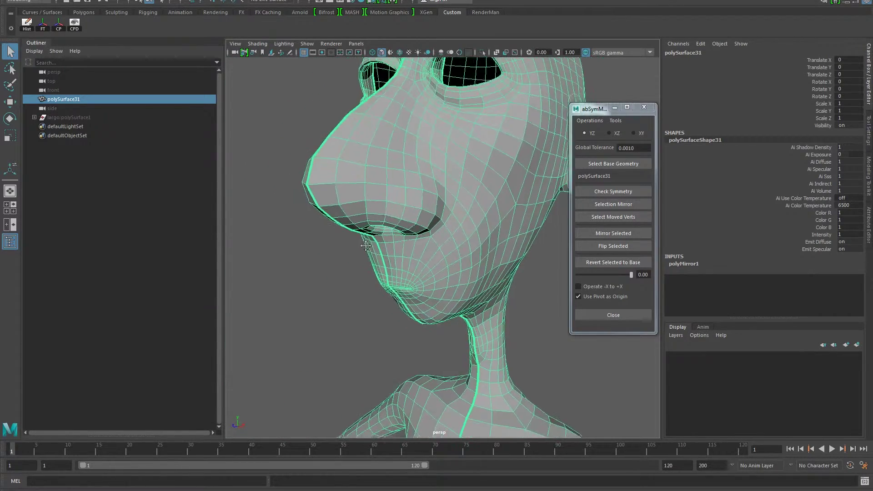
pyautogui.keyDown('alt'); pyautogui.moveTo(386, 291); pyautogui.dragTo(434, 128, button='middle'); pyautogui.keyUp('alt')
pyautogui.keyDown('alt'); pyautogui.moveTo(382, 184); pyautogui.dragTo(407, 181); pyautogui.keyUp('alt')
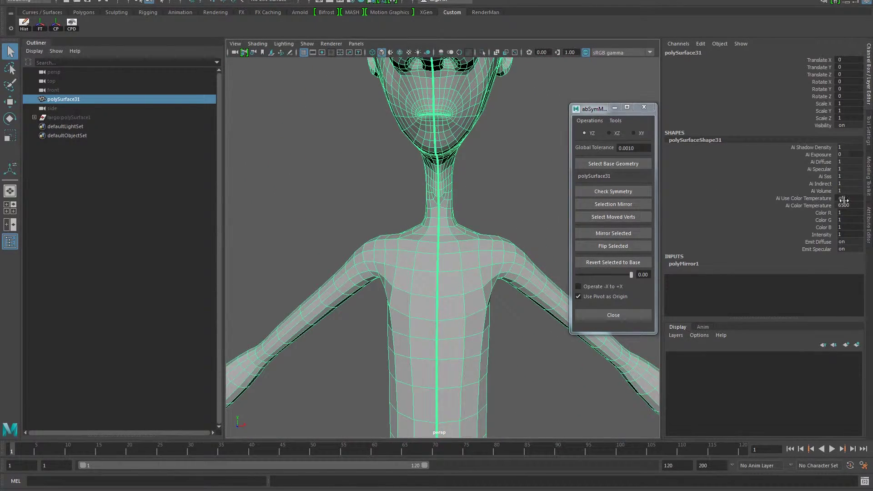
pyautogui.doubleClick(679, 264)
pyautogui.scroll(-3, 813, 267)
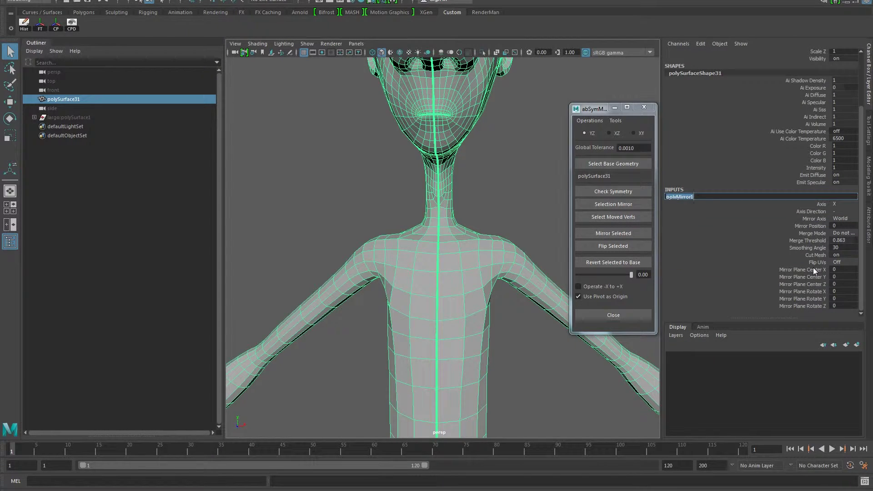
pyautogui.click(845, 234)
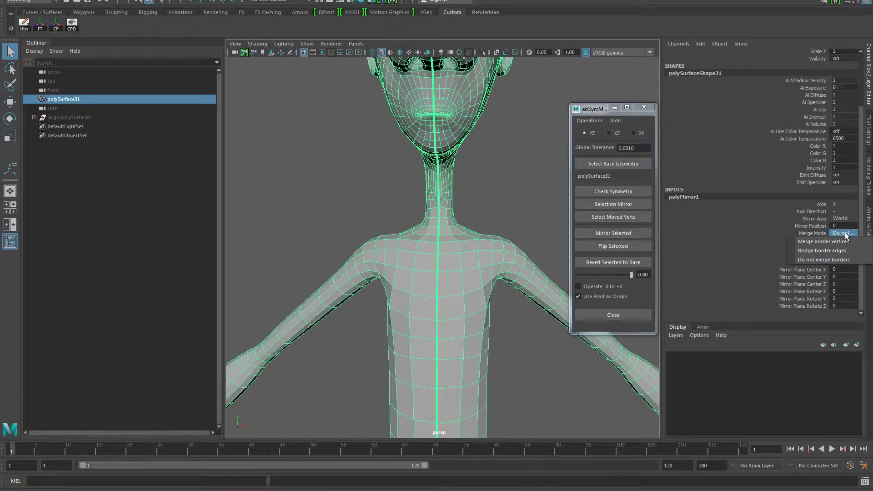
pyautogui.click(825, 251)
# - Inspect the bridged faces inside the mouth and set polyMirror1's Merge Mode to Merge border vertices
pyautogui.scroll(3, 510, 211)
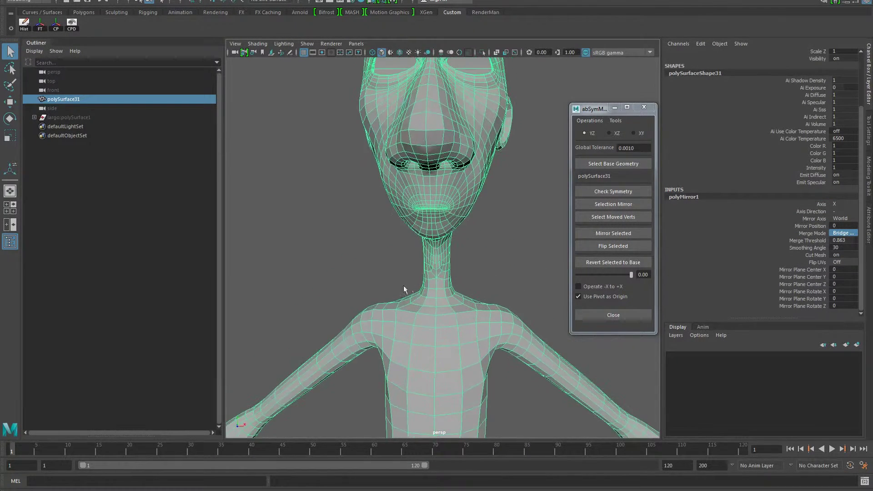
pyautogui.click(839, 233)
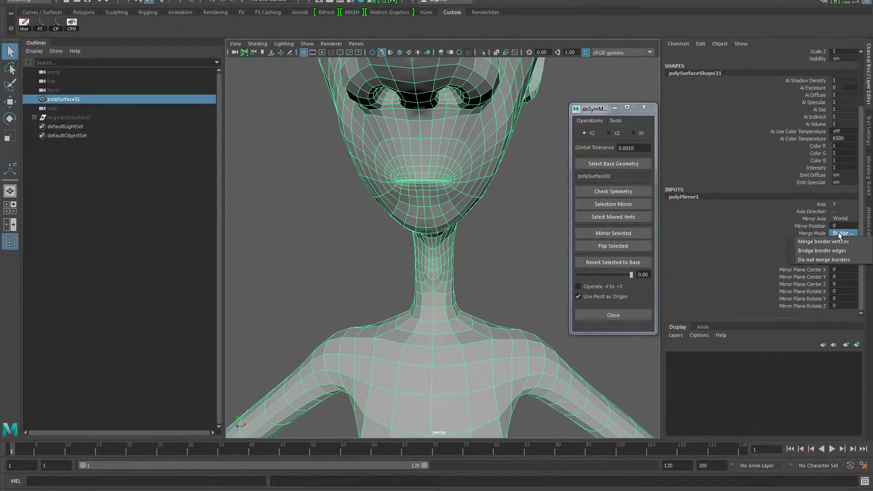
pyautogui.click(481, 197)
pyautogui.keyDown('alt'); pyautogui.moveTo(481, 197); pyautogui.dragTo(477, 196); pyautogui.keyUp('alt')
pyautogui.scroll(5, 375, 291)
pyautogui.scroll(6, 376, 296)
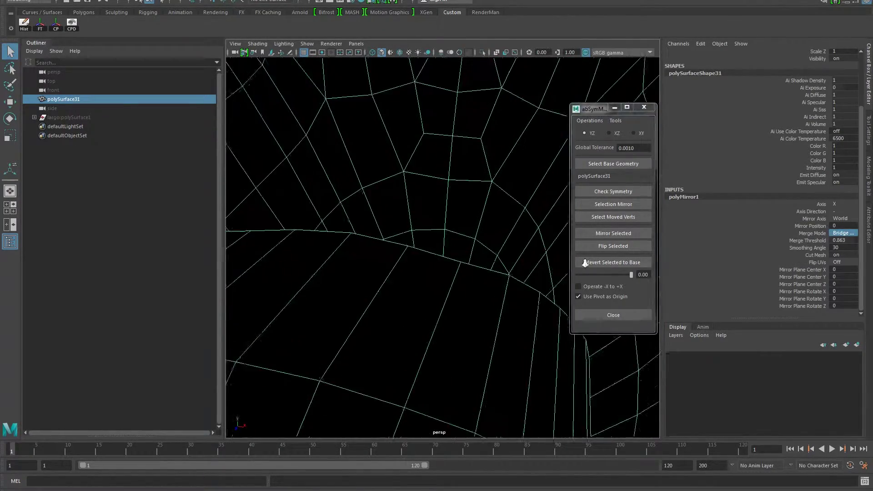
pyautogui.scroll(4, 475, 298)
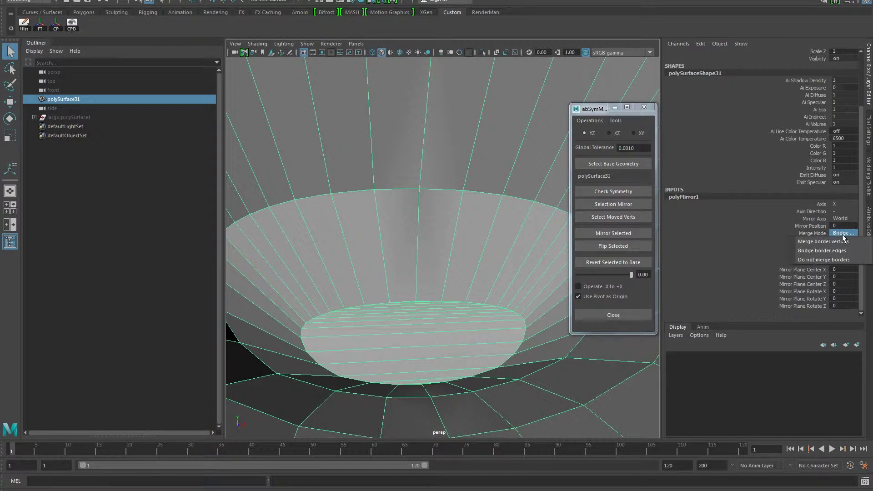
pyautogui.click(823, 241)
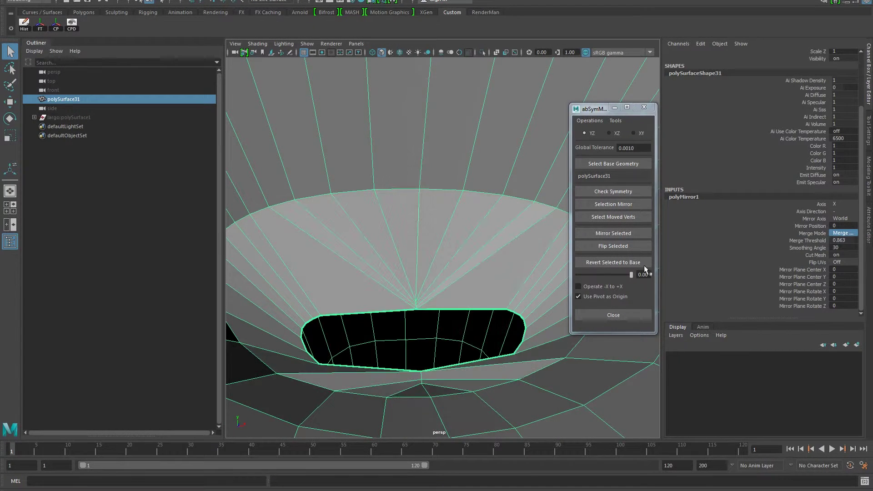
# - Set polyMirror1's Merge Threshold to 0.01
pyautogui.keyDown('alt'); pyautogui.moveTo(482, 306); pyautogui.dragTo(467, 303); pyautogui.keyUp('alt')
pyautogui.doubleClick(849, 241)
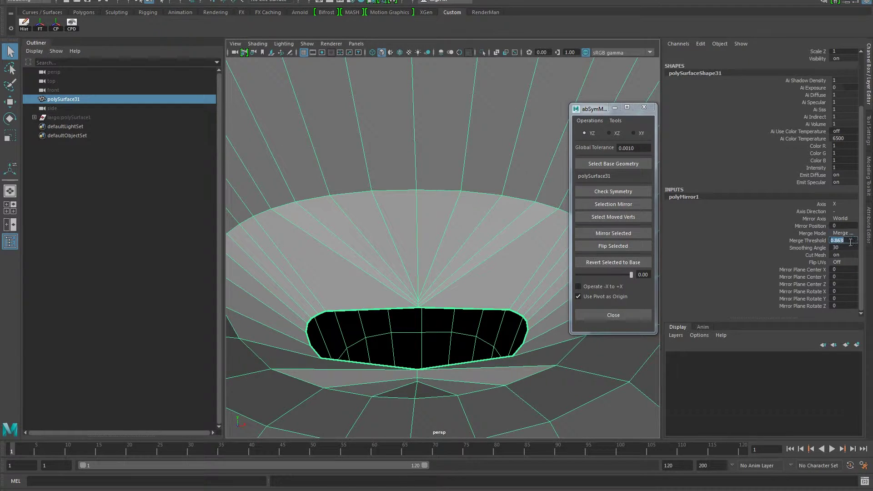
pyautogui.press('BackSpace')
pyautogui.write('.01')
pyautogui.press('Return')
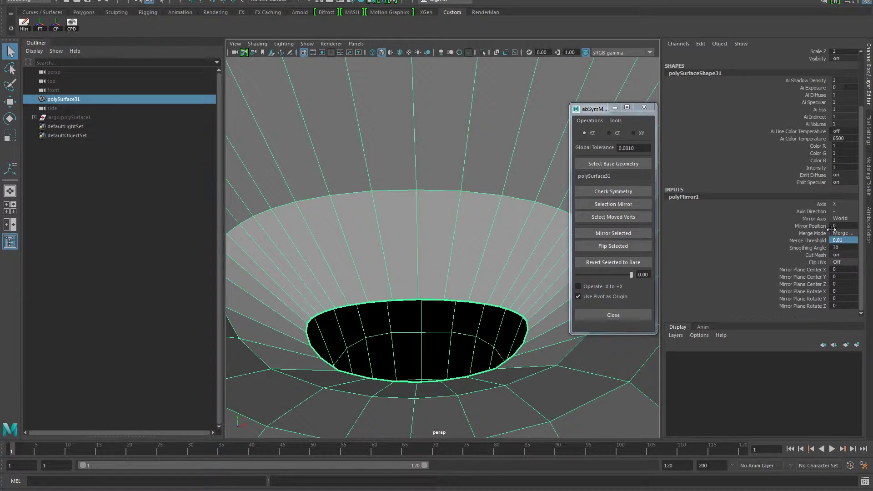
# - Examine the mouth cavity's open rim and the lips for wrongly merged vertices along the centre seam
pyautogui.click(840, 233)
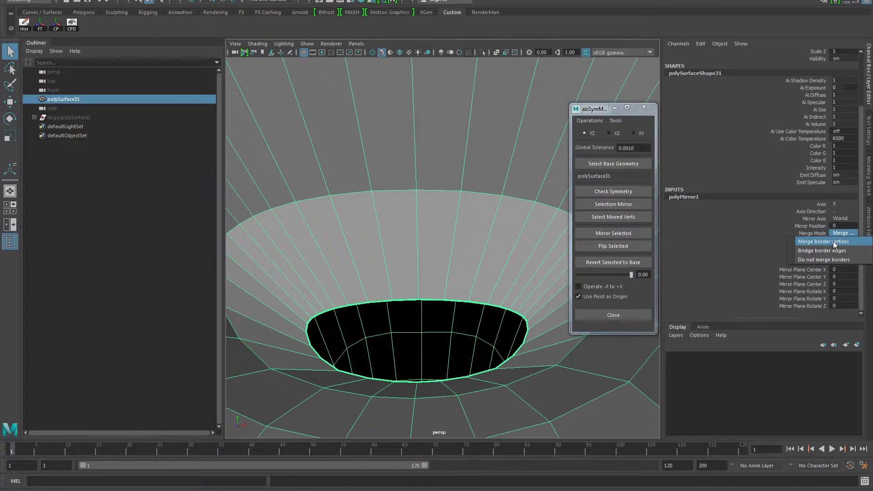
pyautogui.click(771, 247)
pyautogui.click(841, 240)
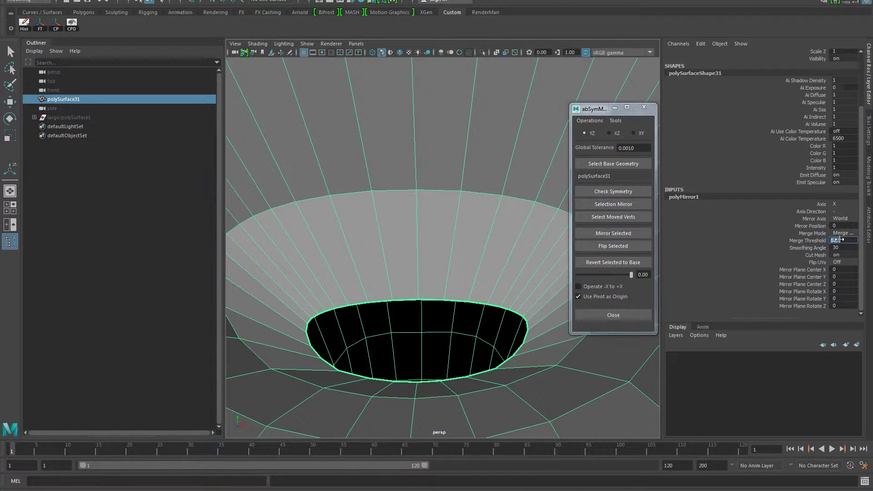
pyautogui.keyDown('alt'); pyautogui.moveTo(400, 295); pyautogui.dragTo(402, 302); pyautogui.keyUp('alt')
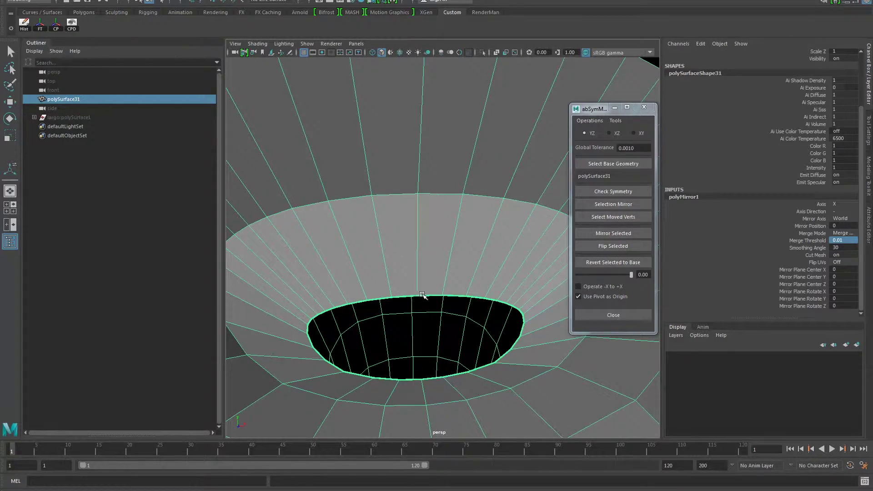
pyautogui.moveTo(414, 296)
pyautogui.keyDown('alt'); pyautogui.mouseDown()
pyautogui.moveTo(425, 312)
pyautogui.moveTo(410, 302)
pyautogui.mouseUp(); pyautogui.keyUp('alt')
pyautogui.keyDown('alt'); pyautogui.moveTo(410, 303); pyautogui.dragTo(608, 273, button='right'); pyautogui.keyUp('alt')
pyautogui.keyDown('alt'); pyautogui.moveTo(608, 273); pyautogui.dragTo(503, 318); pyautogui.keyUp('alt')
pyautogui.keyDown('alt'); pyautogui.moveTo(503, 318); pyautogui.dragTo(471, 322, button='right'); pyautogui.keyUp('alt')
pyautogui.keyDown('alt'); pyautogui.moveTo(471, 322); pyautogui.dragTo(461, 288); pyautogui.keyUp('alt')
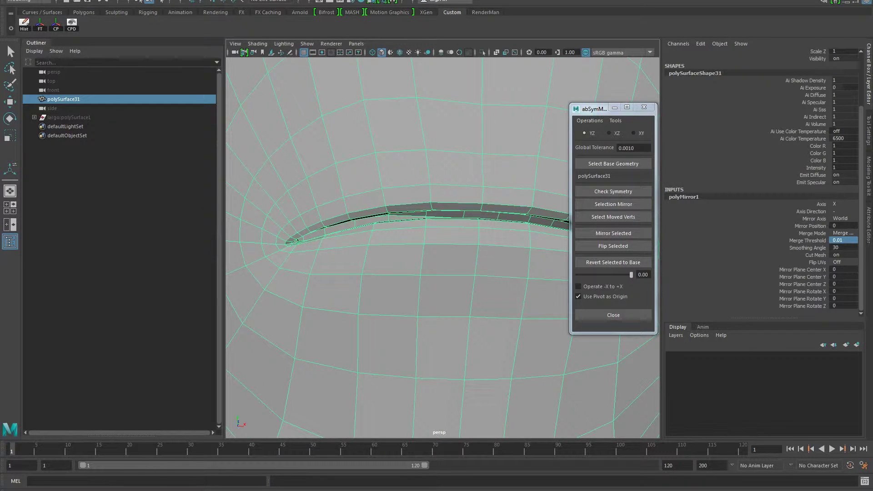
# - Set polyMirror1's Merge Threshold to 1 and inspect the inside of the mouth
pyautogui.click(846, 239)
pyautogui.press('BackSpace')
pyautogui.write('1')
pyautogui.press('Return')
pyautogui.scroll(10, 456, 259)
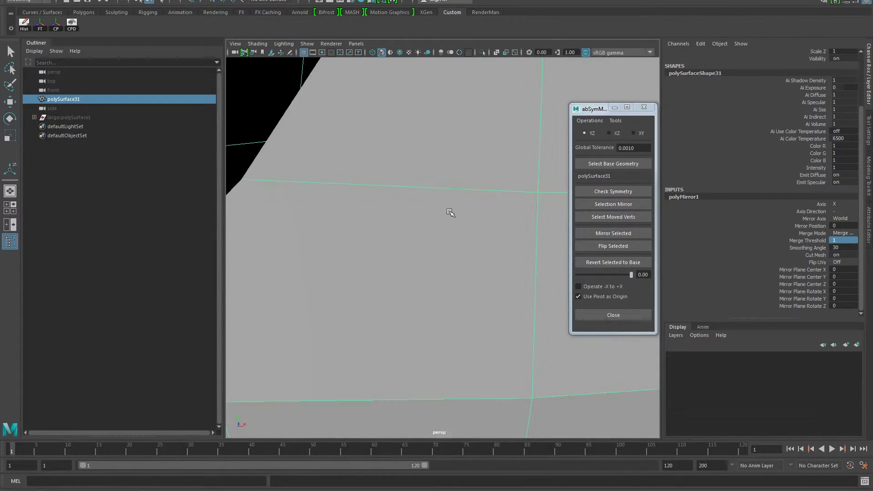
pyautogui.scroll(-5, 450, 213)
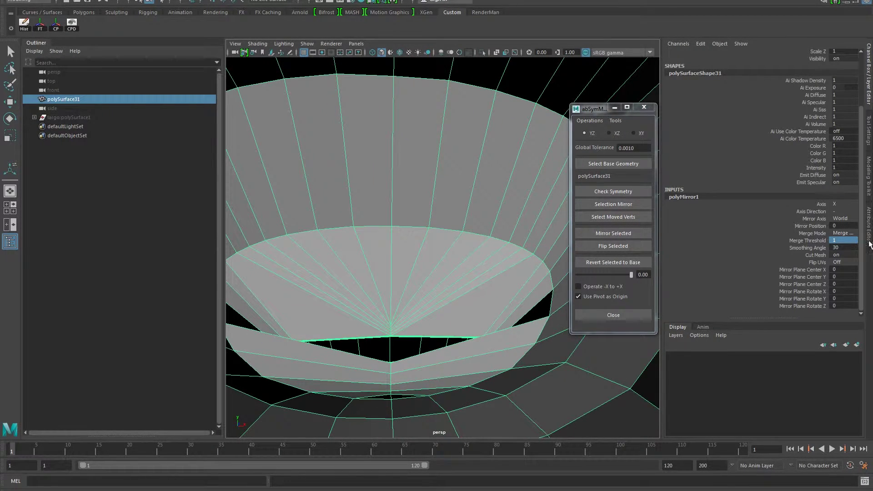
# - Set polyMirror1's Merge Threshold to 0.001
pyautogui.doubleClick(844, 240)
pyautogui.press('Return')
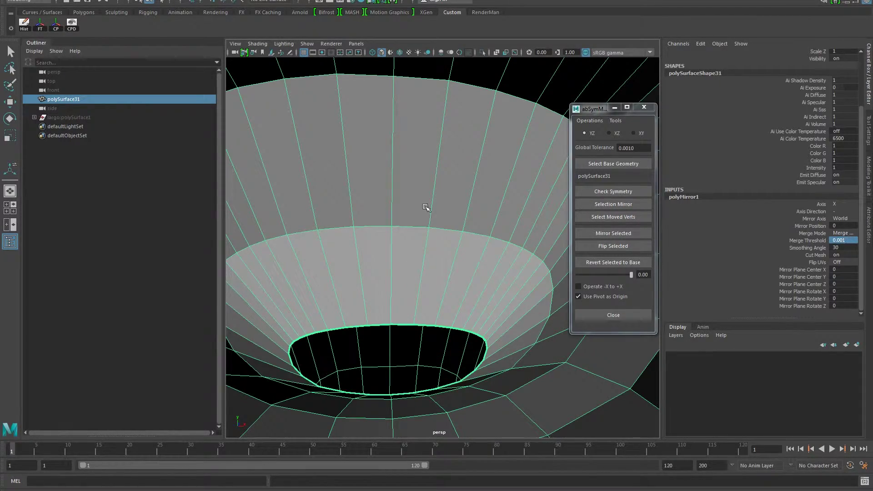
pyautogui.keyDown('alt'); pyautogui.moveTo(425, 206); pyautogui.dragTo(290, 246, button='right'); pyautogui.keyUp('alt')
pyautogui.keyDown('alt'); pyautogui.moveTo(436, 363); pyautogui.dragTo(443, 228, button='middle'); pyautogui.keyUp('alt')
pyautogui.keyDown('alt'); pyautogui.moveTo(442, 227); pyautogui.dragTo(347, 239, button='right'); pyautogui.keyUp('alt')
# - Examine the head and mouth cavity in wireframe display, checking the border loop at the back of the mouth
pyautogui.press('4')
pyautogui.keyDown('alt'); pyautogui.moveTo(346, 191); pyautogui.dragTo(346, 309, button='middle'); pyautogui.keyUp('alt')
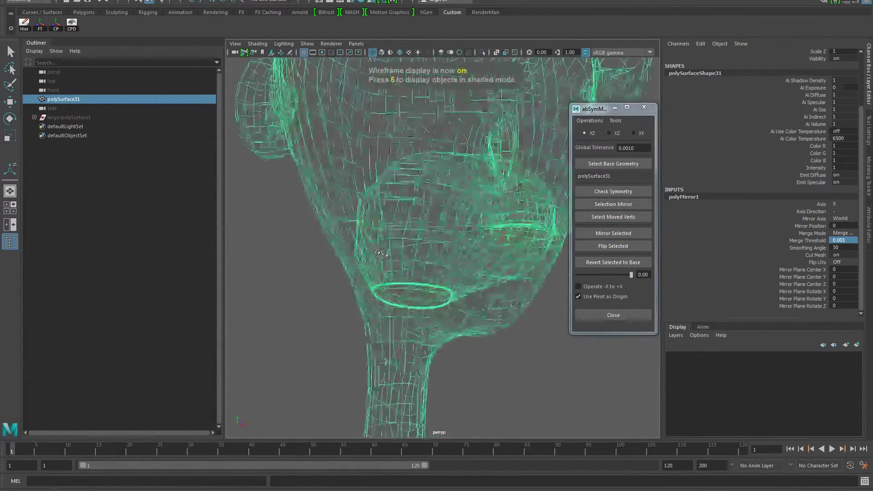
pyautogui.keyDown('alt'); pyautogui.moveTo(332, 268); pyautogui.dragTo(454, 269); pyautogui.keyUp('alt')
pyautogui.keyDown('alt'); pyautogui.moveTo(454, 269); pyautogui.dragTo(394, 263, button='right'); pyautogui.keyUp('alt')
pyautogui.keyDown('alt'); pyautogui.moveTo(393, 263); pyautogui.dragTo(359, 250); pyautogui.keyUp('alt')
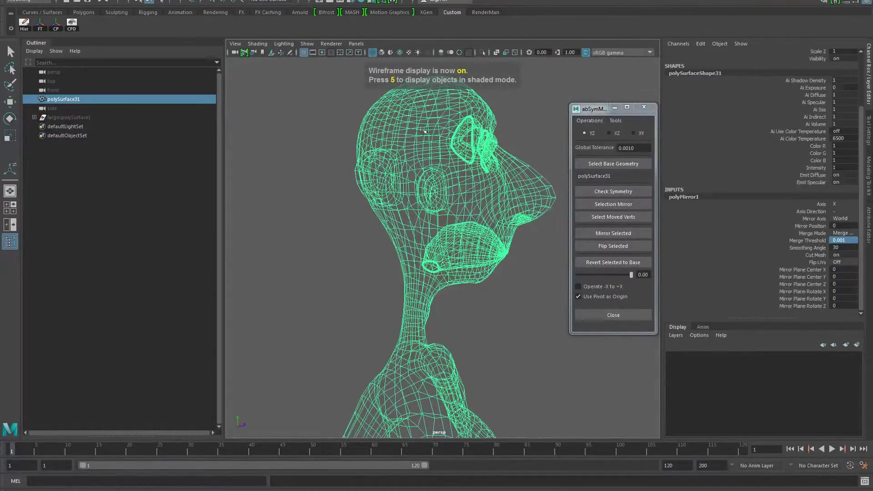
pyautogui.keyDown('alt'); pyautogui.moveTo(407, 250); pyautogui.dragTo(468, 254, button='right'); pyautogui.keyUp('alt')
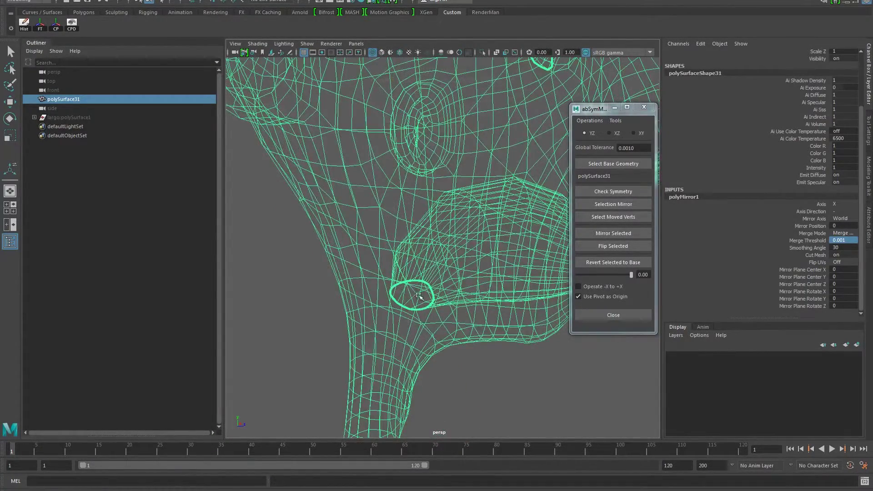
pyautogui.keyDown('alt'); pyautogui.moveTo(418, 293); pyautogui.dragTo(408, 222); pyautogui.keyUp('alt')
pyautogui.keyDown('alt'); pyautogui.moveTo(408, 222); pyautogui.dragTo(409, 345, button='middle'); pyautogui.keyUp('alt')
pyautogui.keyDown('alt'); pyautogui.moveTo(514, 255); pyautogui.dragTo(438, 257); pyautogui.keyUp('alt')
# - Examine the torso, hips and legs in wireframe down the centre line, ending with the full body in view
pyautogui.keyDown('alt'); pyautogui.moveTo(523, 179); pyautogui.dragTo(396, 248, button='right'); pyautogui.keyUp('alt')
pyautogui.keyDown('alt'); pyautogui.moveTo(396, 249); pyautogui.dragTo(400, 62, button='middle'); pyautogui.keyUp('alt')
pyautogui.moveTo(475, 428)
pyautogui.keyDown('alt'); pyautogui.mouseDown(button='middle')
pyautogui.moveTo(477, 285)
pyautogui.moveTo(444, 117)
pyautogui.mouseUp(button='middle'); pyautogui.keyUp('alt')
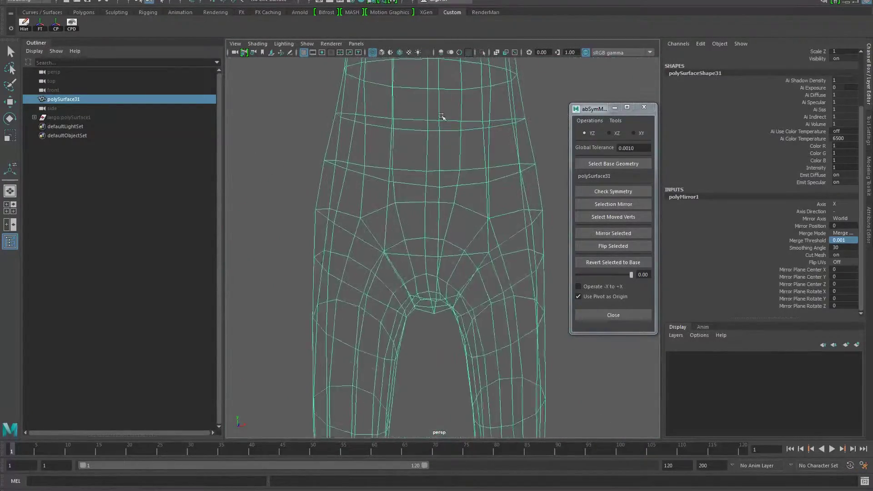
pyautogui.keyDown('alt'); pyautogui.moveTo(486, 330); pyautogui.dragTo(485, 260, button='middle'); pyautogui.keyUp('alt')
pyautogui.keyDown('alt'); pyautogui.moveTo(343, 343); pyautogui.dragTo(195, 200, button='right'); pyautogui.keyUp('alt')
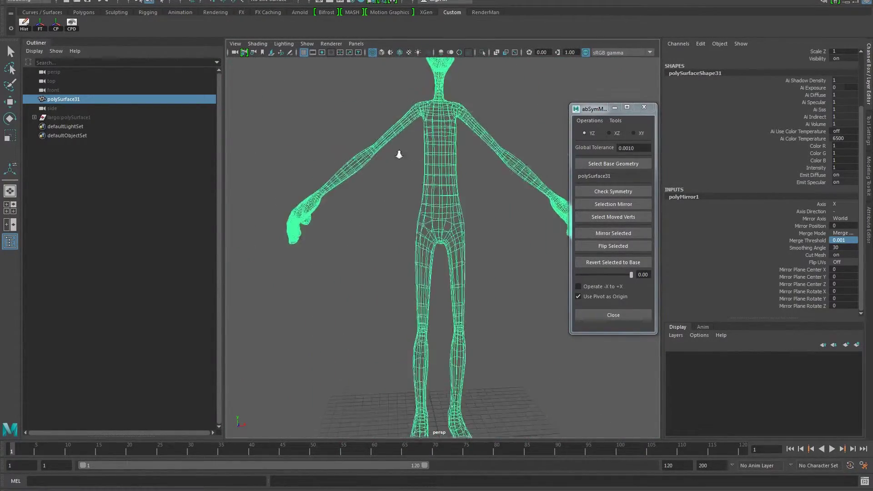
pyautogui.keyDown('alt'); pyautogui.moveTo(397, 152); pyautogui.dragTo(338, 192, button='right'); pyautogui.keyUp('alt')
pyautogui.keyDown('alt'); pyautogui.moveTo(338, 192); pyautogui.dragTo(324, 246, button='middle'); pyautogui.keyUp('alt')
pyautogui.keyDown('alt'); pyautogui.moveTo(360, 269); pyautogui.dragTo(366, 268); pyautogui.keyUp('alt')
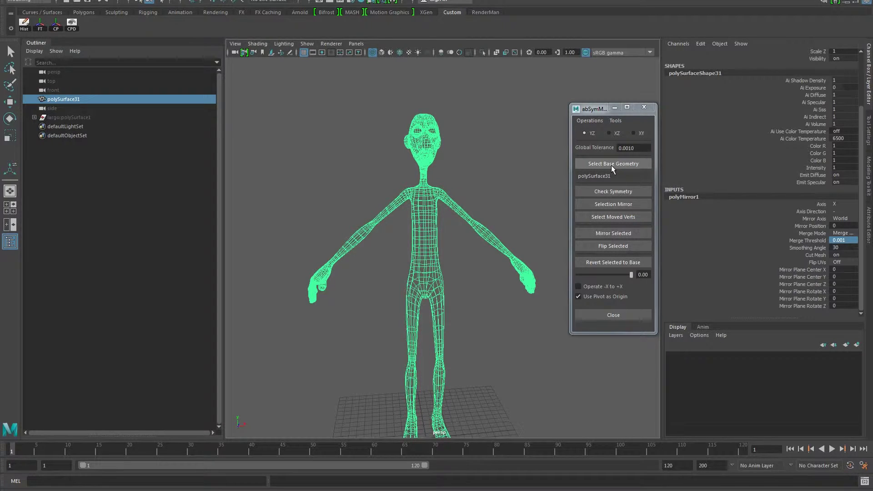
# - Reselect polySurface31 and delete its construction history
pyautogui.click(448, 179)
pyautogui.click(427, 213)
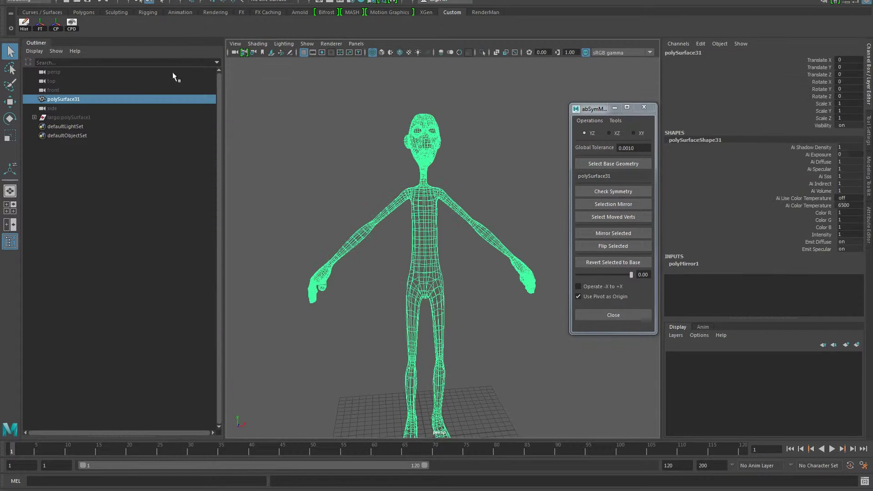
pyautogui.click(24, 24)
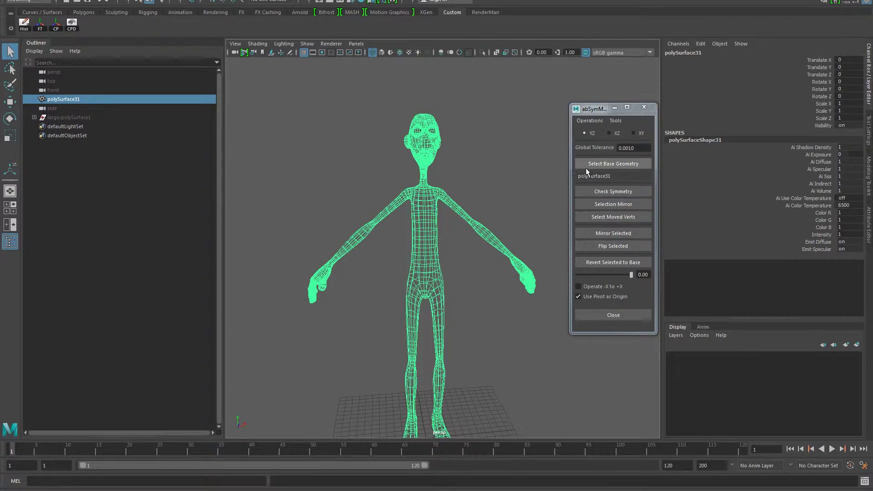
# - Set polySurface31 as abSymMesh's base geometry and check its symmetry across the YZ plane
pyautogui.click(603, 166)
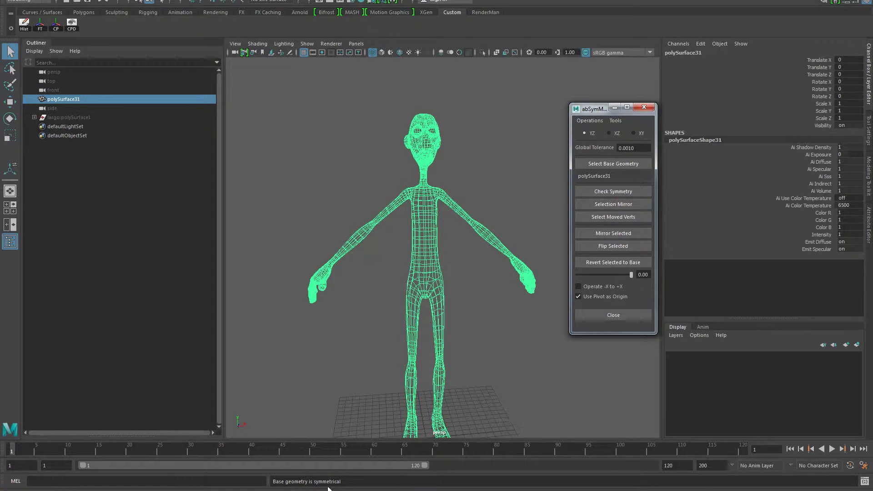
pyautogui.click(601, 193)
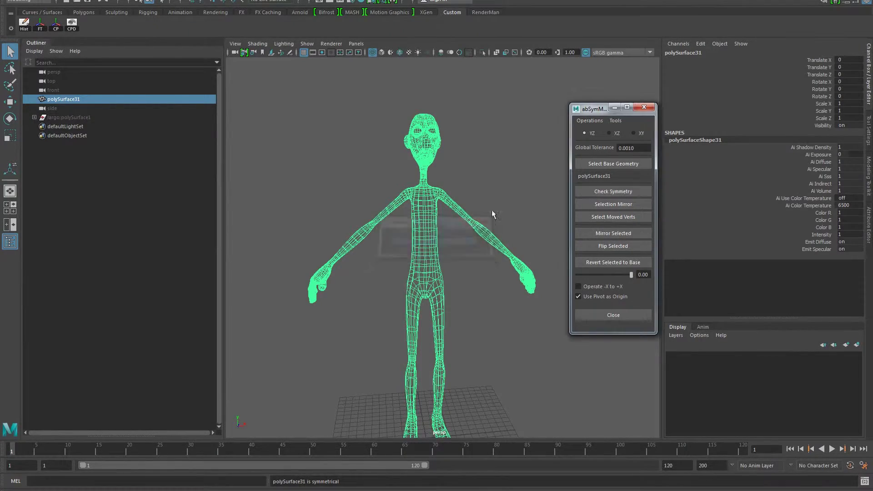
# - Show the head in shaded display and switch polySurface31 to vertex selection
pyautogui.keyDown('alt'); pyautogui.moveTo(397, 184); pyautogui.dragTo(400, 286, button='middle'); pyautogui.keyUp('alt')
pyautogui.keyDown('alt'); pyautogui.moveTo(400, 287); pyautogui.dragTo(553, 286, button='right'); pyautogui.keyUp('alt')
pyautogui.keyDown('alt'); pyautogui.moveTo(302, 290); pyautogui.dragTo(489, 290, button='right'); pyautogui.keyUp('alt')
pyautogui.keyDown('alt'); pyautogui.moveTo(489, 290); pyautogui.dragTo(517, 212, button='middle'); pyautogui.keyUp('alt')
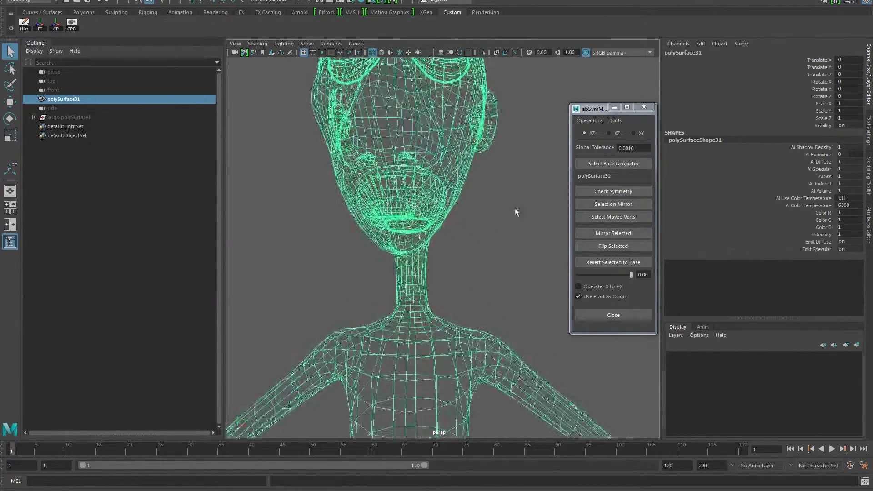
pyautogui.keyDown('alt'); pyautogui.moveTo(516, 213); pyautogui.dragTo(465, 222); pyautogui.keyUp('alt')
pyautogui.scroll(2, 464, 222)
pyautogui.press('5')
pyautogui.scroll(2, 431, 221)
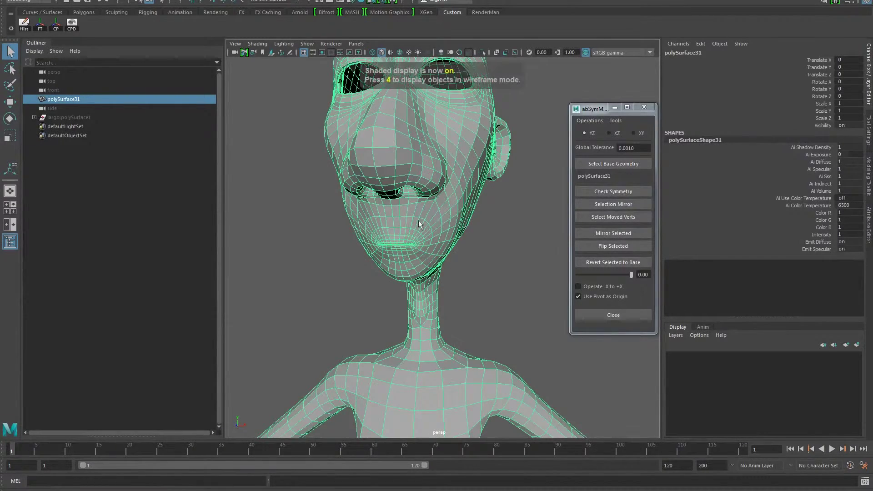
pyautogui.moveTo(430, 221)
pyautogui.keyDown('alt'); pyautogui.mouseDown()
pyautogui.moveTo(412, 223)
pyautogui.moveTo(422, 225)
pyautogui.mouseUp(); pyautogui.keyUp('alt')
pyautogui.rightClick(421, 221)
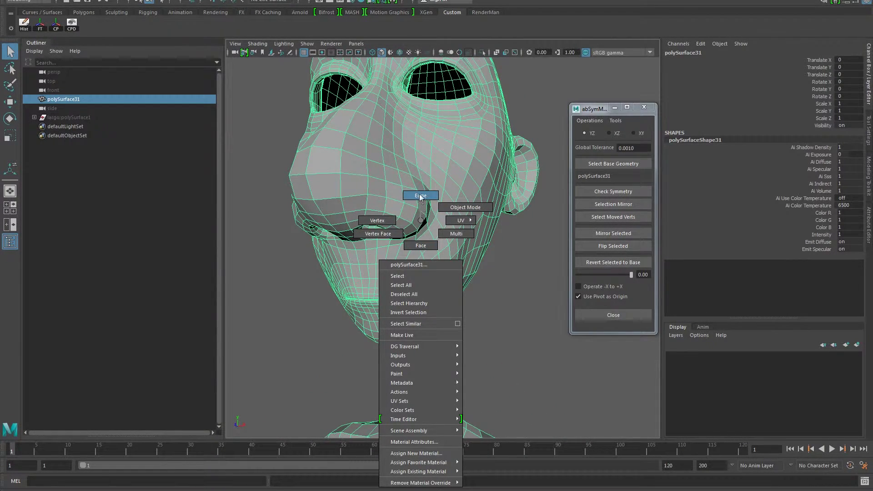
pyautogui.click(391, 221)
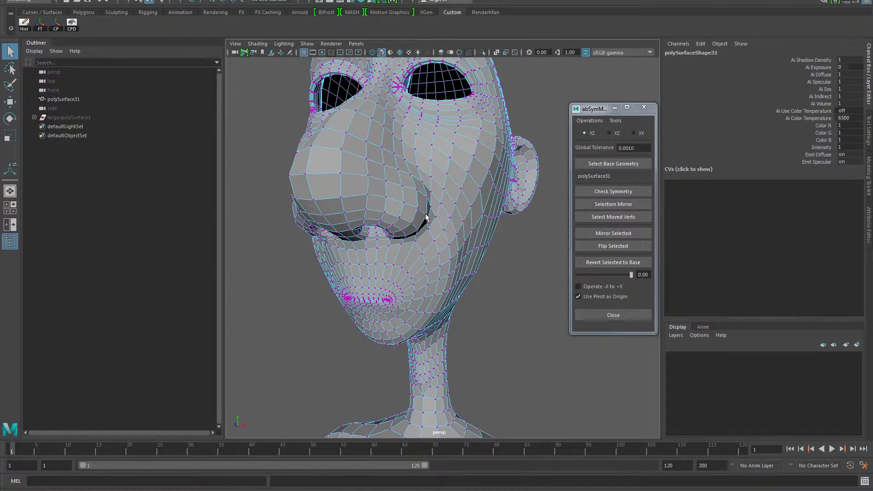
# - Pick a vertex at the outer edge of one nostril with the Move tool, shrinking the soft selection radius to the area around it
pyautogui.click(427, 218)
pyautogui.press('w')
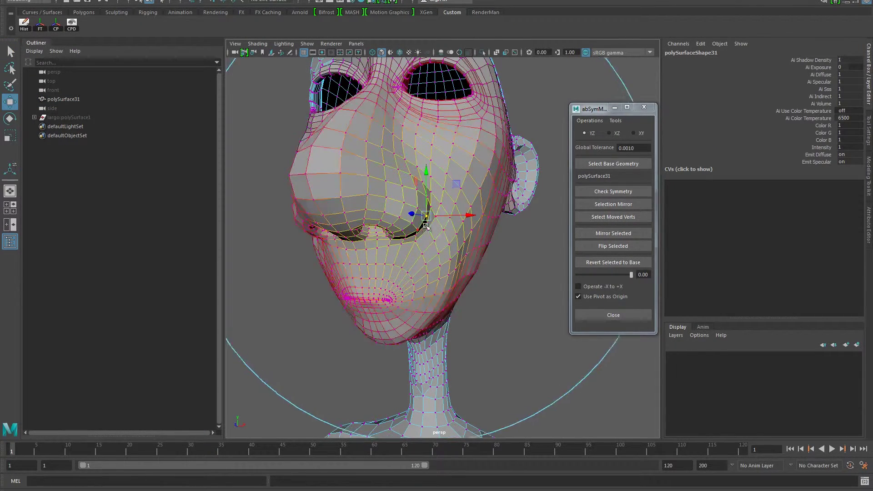
pyautogui.press('b')
pyautogui.moveTo(376, 204); pyautogui.dragTo(245, 186)
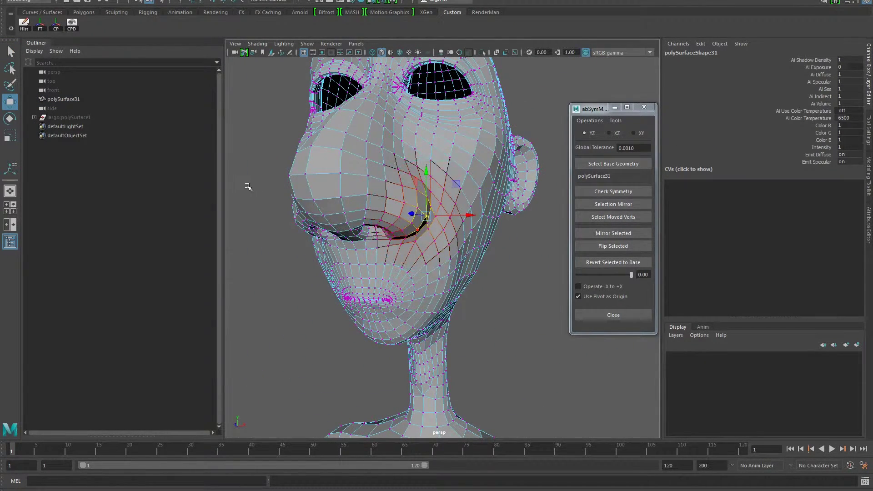
# - Pull the soft-selected nostril vertices upward so that only one side of the nose is deformed
pyautogui.moveTo(419, 213); pyautogui.dragTo(428, 191)
pyautogui.hotkey('ctrl', 'z')
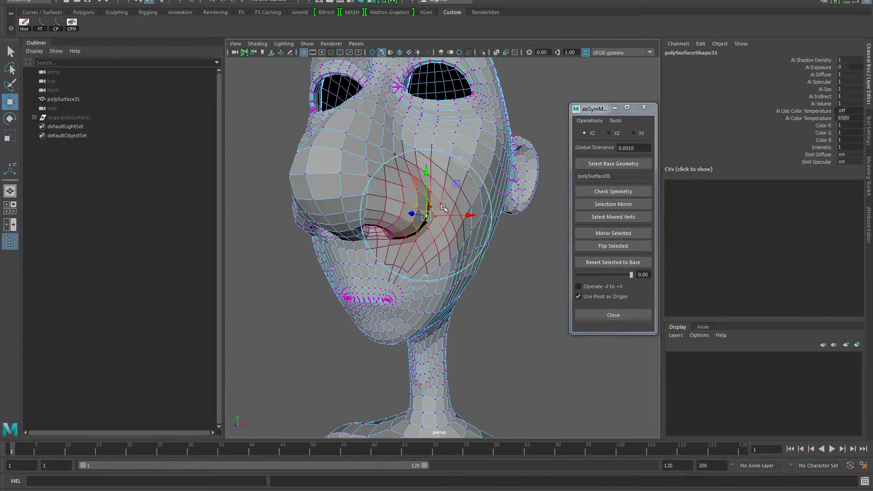
pyautogui.moveTo(426, 215); pyautogui.dragTo(429, 200)
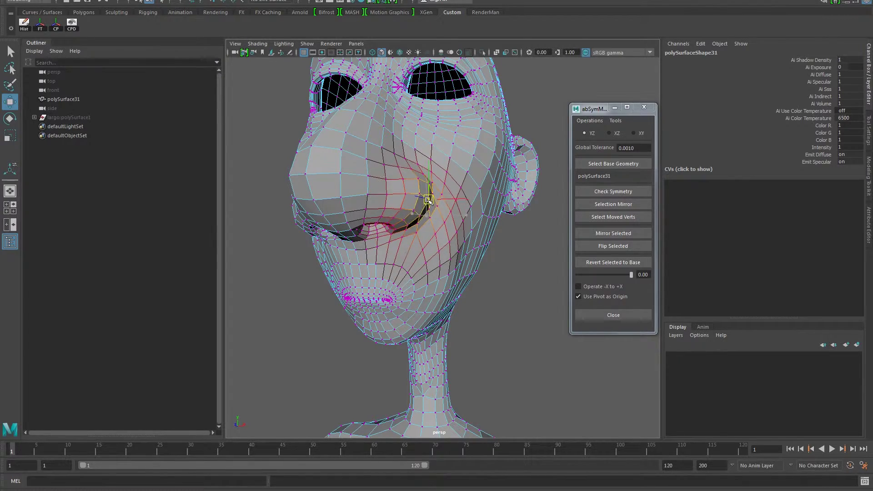
pyautogui.hotkey('ctrl', 'z')
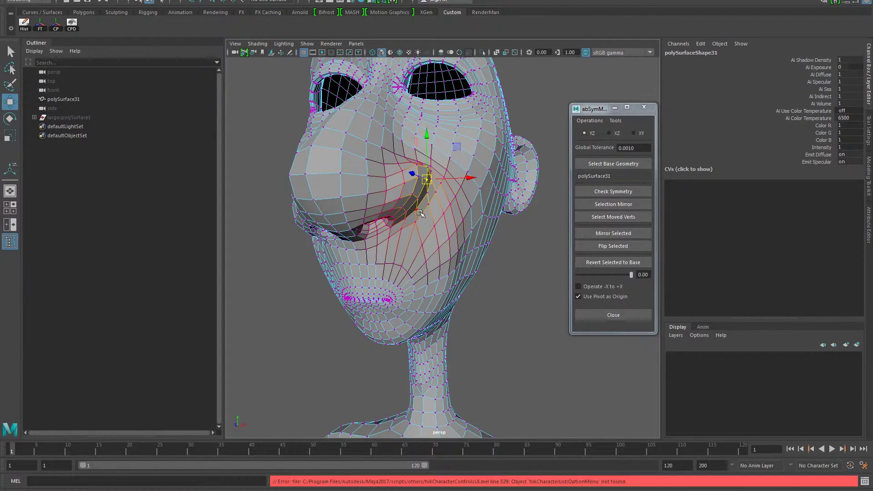
pyautogui.moveTo(422, 210)
pyautogui.keyDown('alt'); pyautogui.mouseDown()
pyautogui.moveTo(405, 216)
pyautogui.moveTo(429, 202)
pyautogui.mouseUp(); pyautogui.keyUp('alt')
pyautogui.click(422, 182)
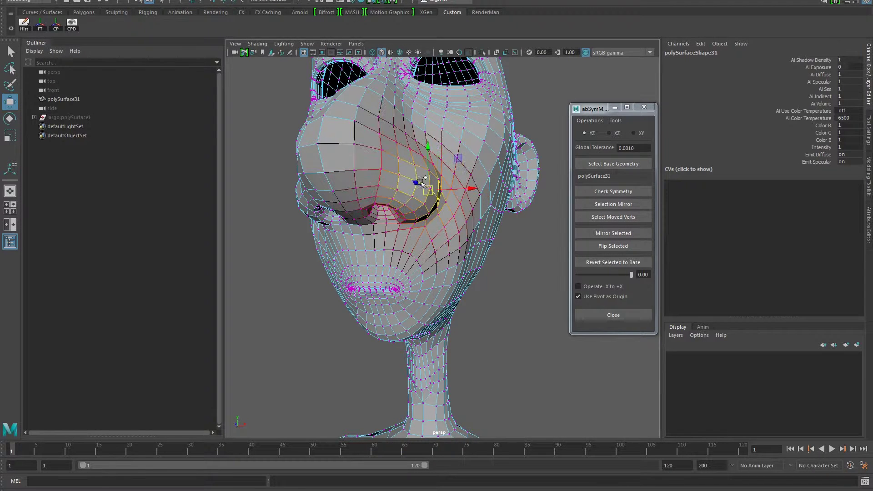
pyautogui.click(426, 174)
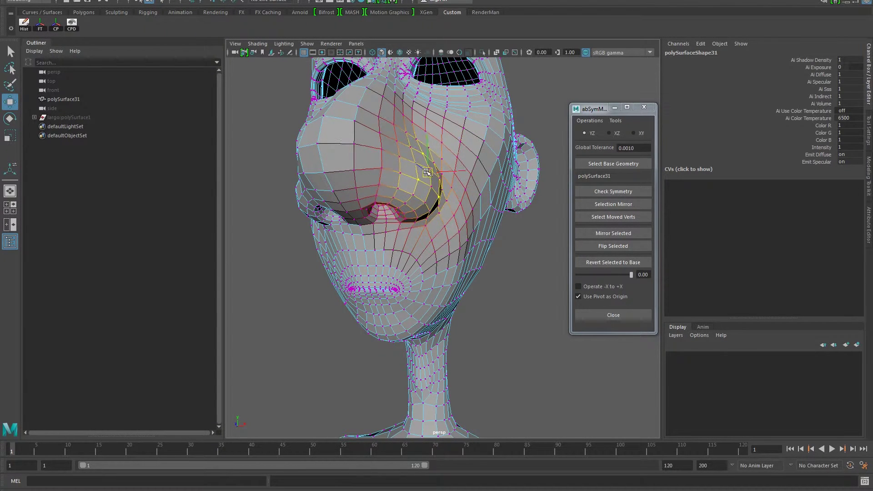
pyautogui.moveTo(427, 171); pyautogui.dragTo(429, 139)
pyautogui.scroll(-3, 353, 222)
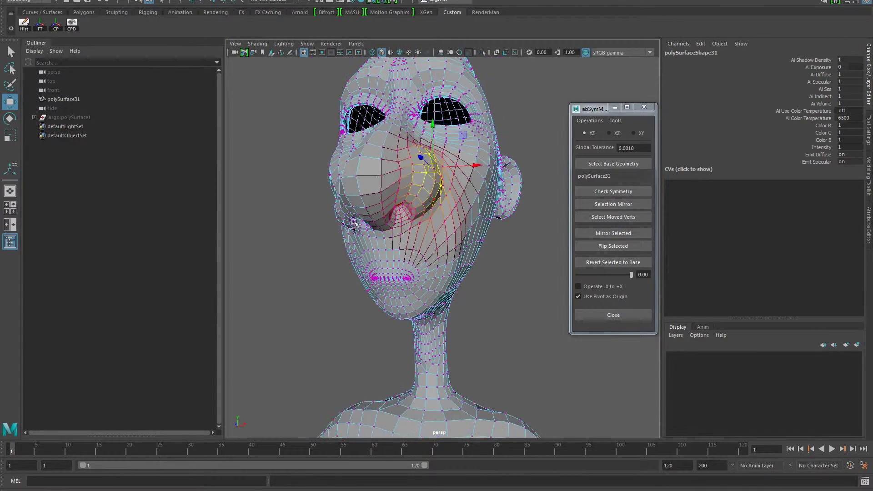
# - Clear the vertex selection and inspect the asymmetrical nose from the front
pyautogui.keyDown('alt'); pyautogui.moveTo(354, 221); pyautogui.dragTo(391, 235); pyautogui.keyUp('alt')
pyautogui.click(336, 236)
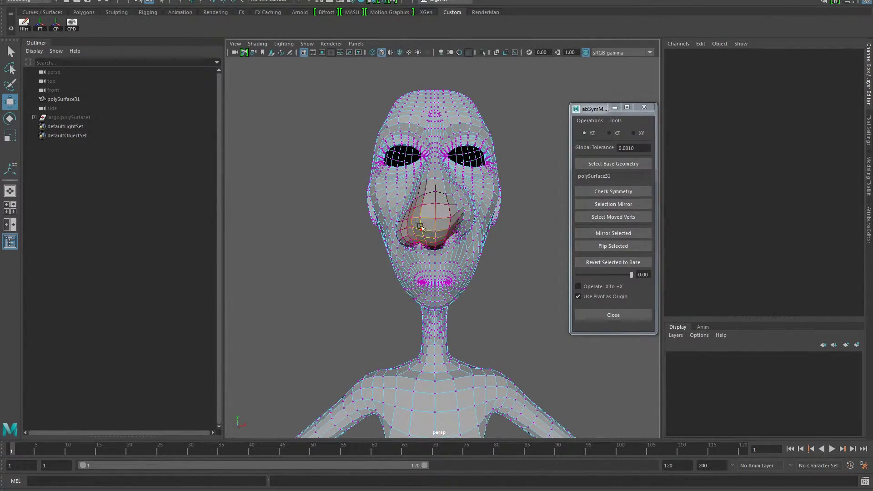
pyautogui.keyDown('alt'); pyautogui.moveTo(420, 226); pyautogui.dragTo(458, 227, button='right'); pyautogui.keyUp('alt')
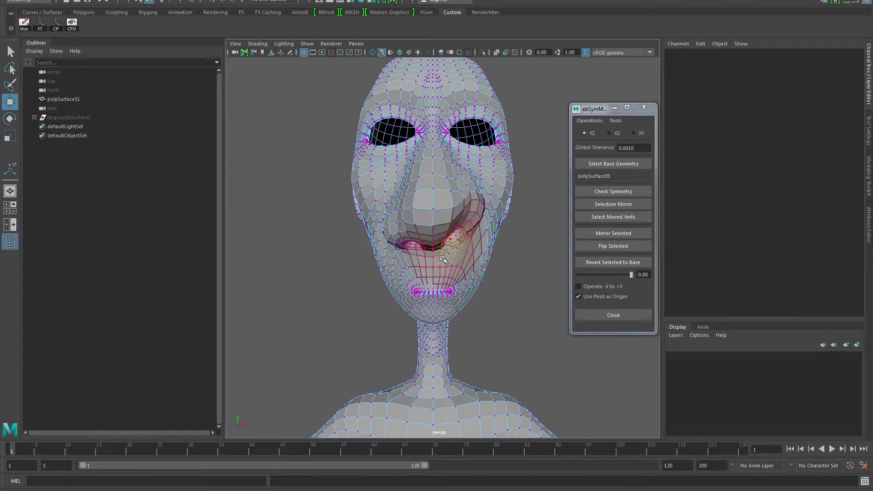
pyautogui.moveTo(443, 259); pyautogui.dragTo(464, 208)
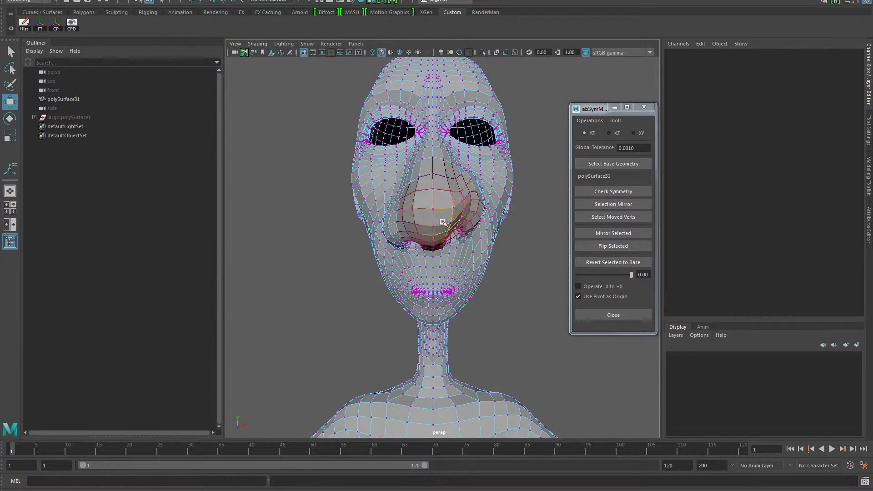
pyautogui.keyDown('alt'); pyautogui.moveTo(442, 222); pyautogui.dragTo(420, 218); pyautogui.keyUp('alt')
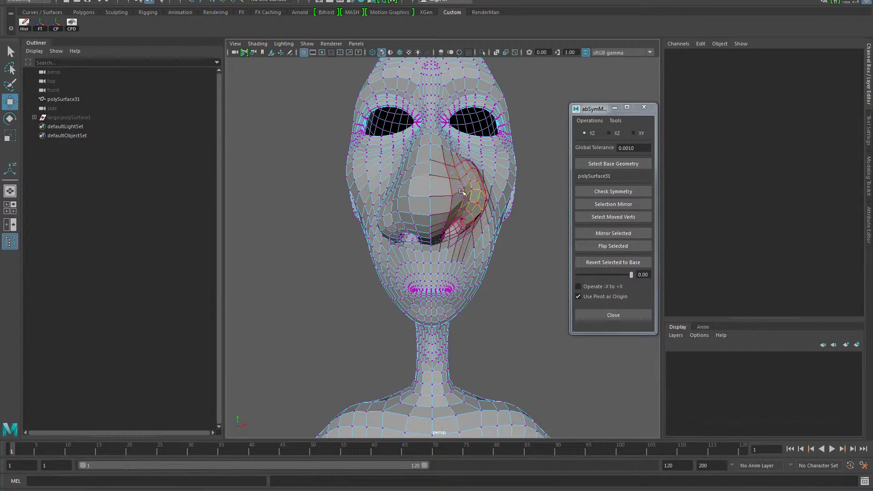
# - Compare the deformed side of the nose with the untouched side from the front and from several angles
pyautogui.keyDown('alt'); pyautogui.moveTo(386, 197); pyautogui.dragTo(399, 204); pyautogui.keyUp('alt')
pyautogui.click(428, 206)
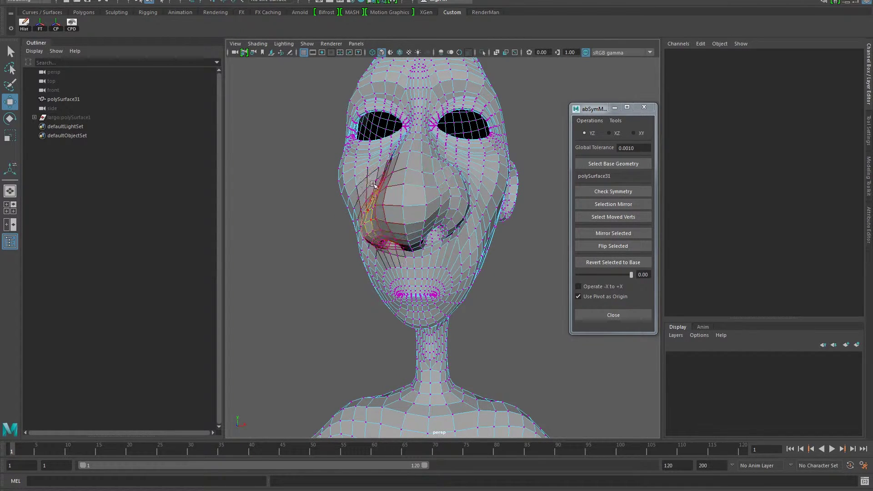
pyautogui.keyDown('alt'); pyautogui.moveTo(459, 200); pyautogui.dragTo(381, 224); pyautogui.keyUp('alt')
pyautogui.keyDown('alt'); pyautogui.moveTo(481, 187); pyautogui.dragTo(468, 207); pyautogui.keyUp('alt')
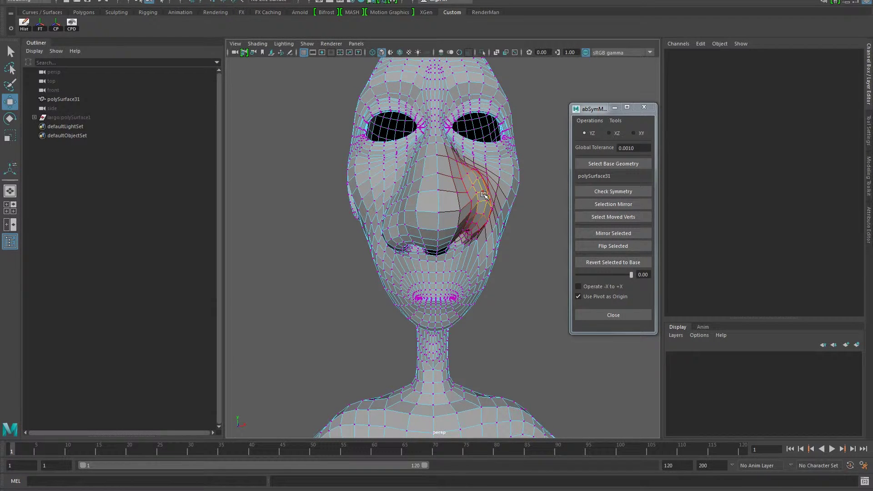
pyautogui.moveTo(474, 191); pyautogui.dragTo(466, 216)
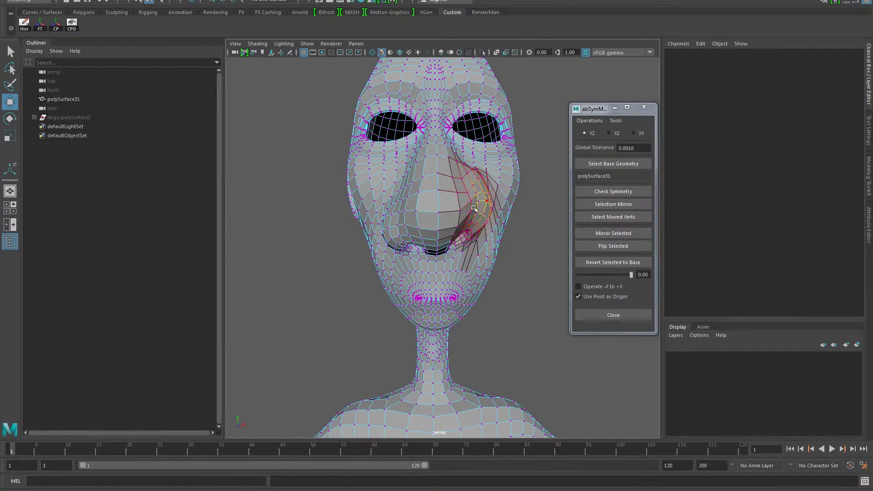
pyautogui.moveTo(474, 208); pyautogui.dragTo(410, 214)
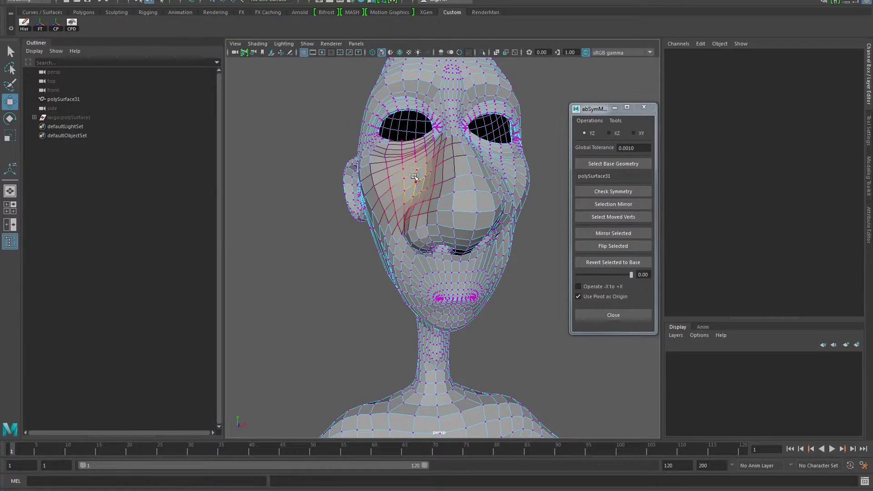
pyautogui.keyDown('alt'); pyautogui.moveTo(487, 200); pyautogui.dragTo(455, 198); pyautogui.keyUp('alt')
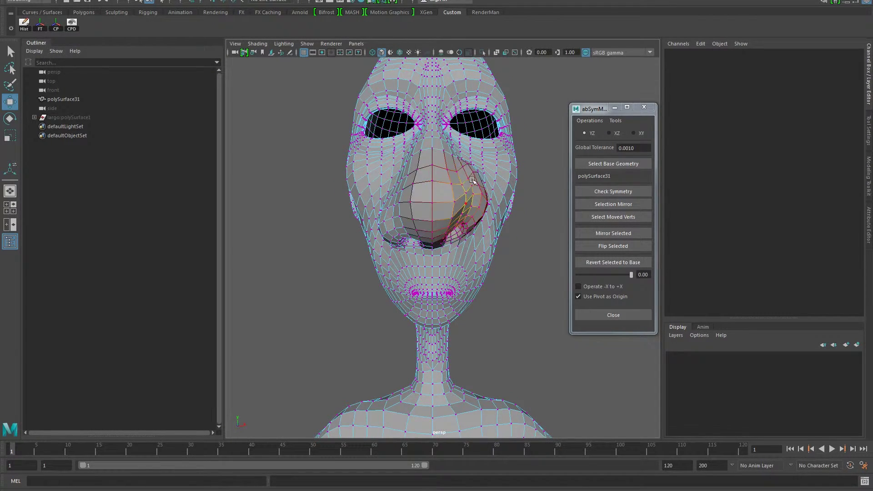
pyautogui.hotkey('ctrl', 'z')
pyautogui.hotkey('ctrl', 'z')
pyautogui.hotkey('ctrl', 'z')
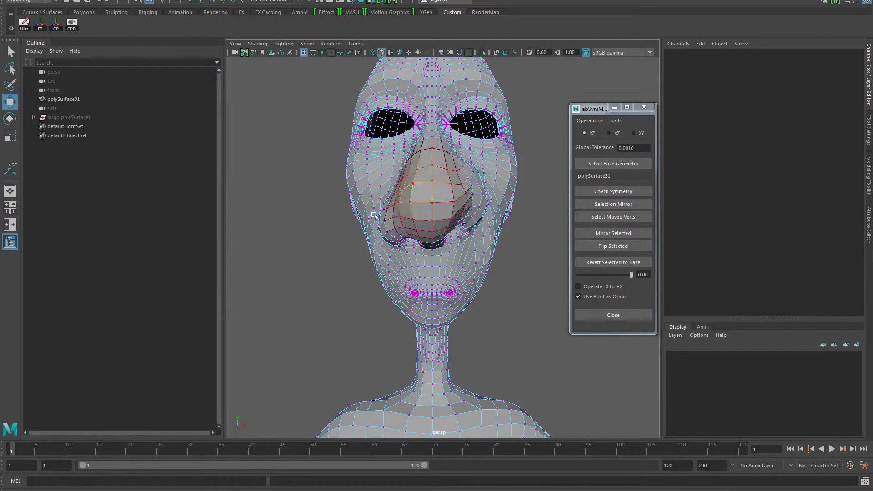
pyautogui.hotkey('ctrl', 'z')
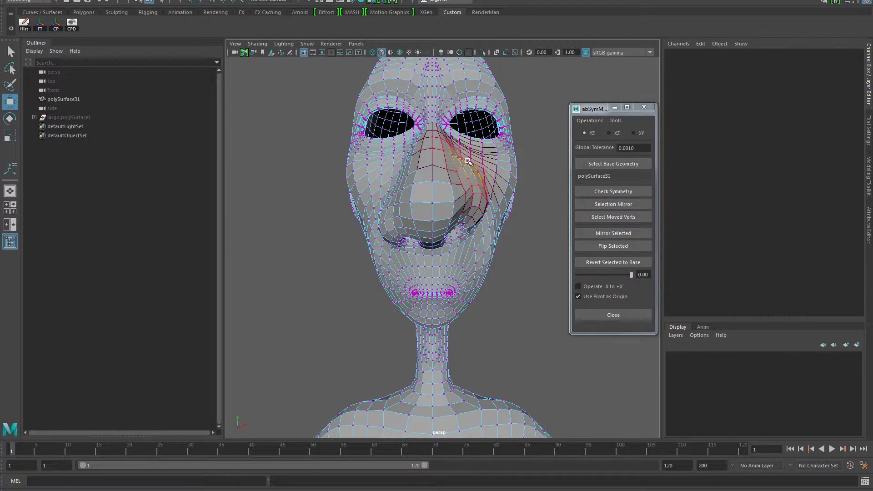
pyautogui.hotkey('ctrl', 'z')
pyautogui.hotkey('ctrl', 'z')
pyautogui.hotkey('ctrl', 'z')
pyautogui.hotkey('ctrl', 'z')
pyautogui.hotkey('ctrl', 'z')
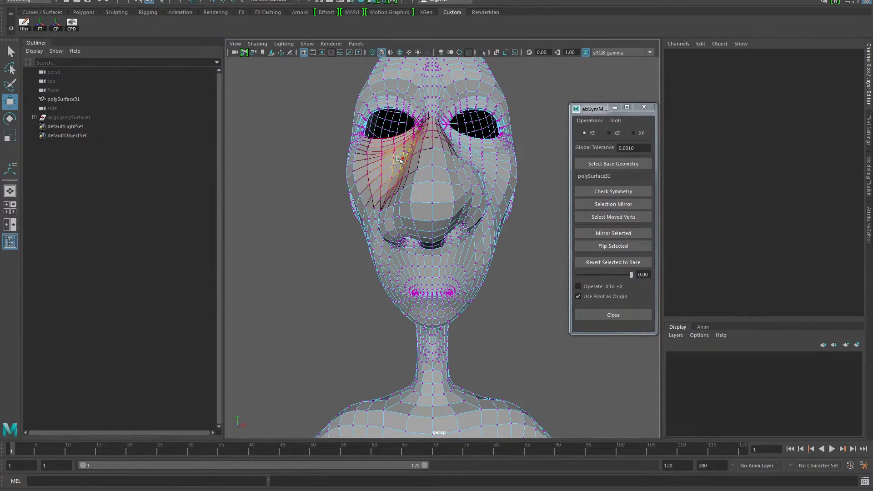
pyautogui.keyDown('alt'); pyautogui.moveTo(428, 173); pyautogui.dragTo(432, 147); pyautogui.keyUp('alt')
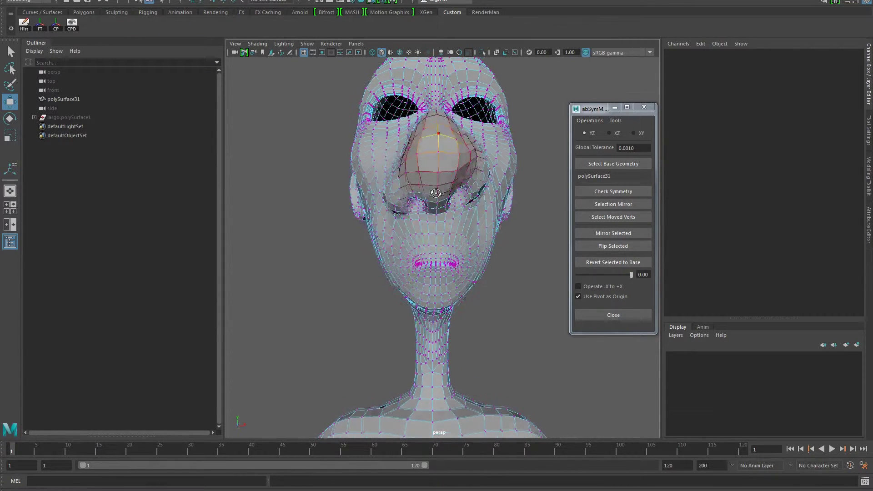
# - Return polySurface31 to object selection, duplicate the whole body and move the copy sideways to about -19.72 in X
pyautogui.moveTo(450, 196); pyautogui.dragTo(382, 205, button='right')
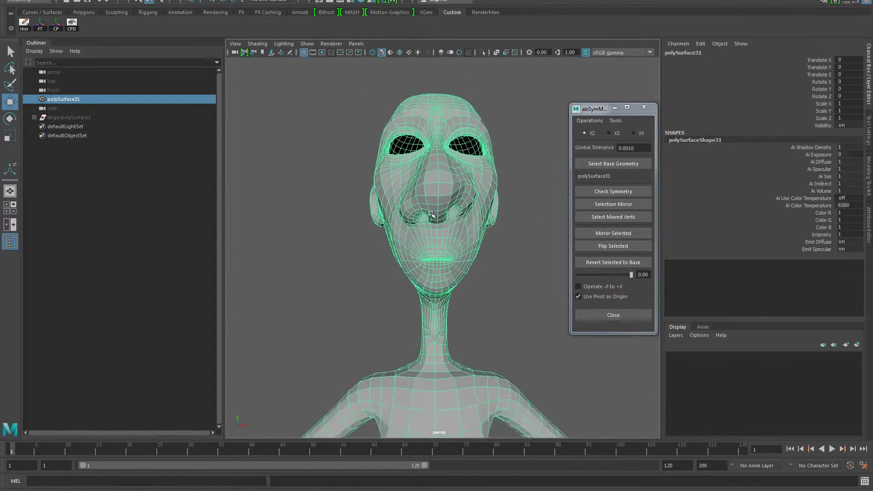
pyautogui.keyDown('alt'); pyautogui.moveTo(382, 204); pyautogui.dragTo(363, 213); pyautogui.keyUp('alt')
pyautogui.keyDown('alt'); pyautogui.moveTo(364, 214); pyautogui.dragTo(266, 226, button='right'); pyautogui.keyUp('alt')
pyautogui.scroll(-5, 267, 227)
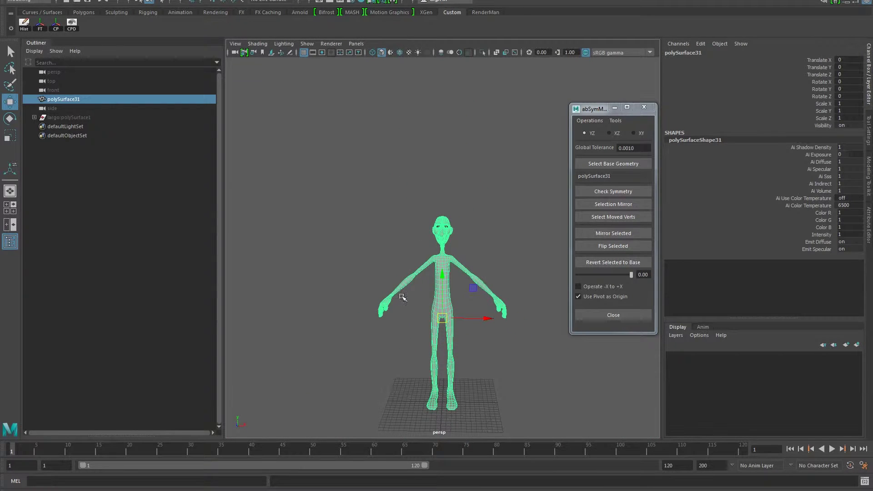
pyautogui.hotkey('ctrl', 'd')
pyautogui.moveTo(487, 317); pyautogui.dragTo(396, 314)
pyautogui.scroll(3, 389, 250)
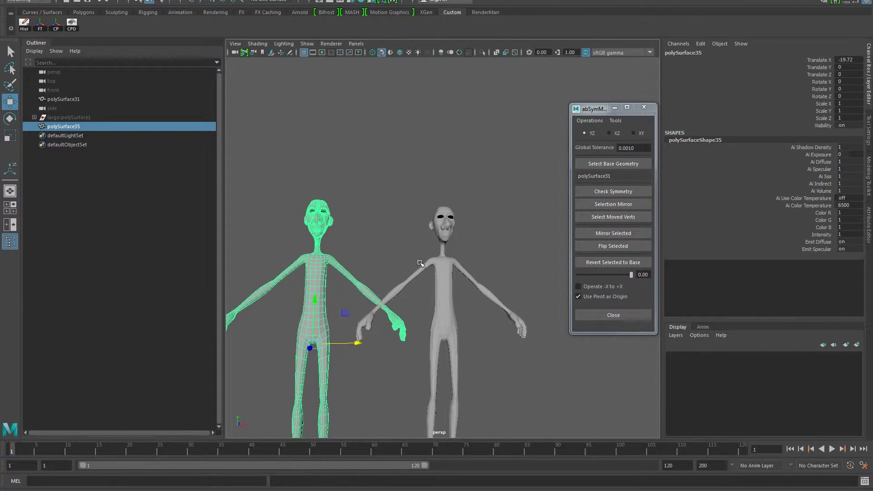
# - Select the original polySurface31, flip its shape across the YZ plane with abSymMesh and inspect the nose
pyautogui.click(445, 278)
pyautogui.keyDown('alt'); pyautogui.moveTo(407, 259); pyautogui.dragTo(475, 241, button='right'); pyautogui.keyUp('alt')
pyautogui.keyDown('alt'); pyautogui.moveTo(476, 241); pyautogui.dragTo(391, 263); pyautogui.keyUp('alt')
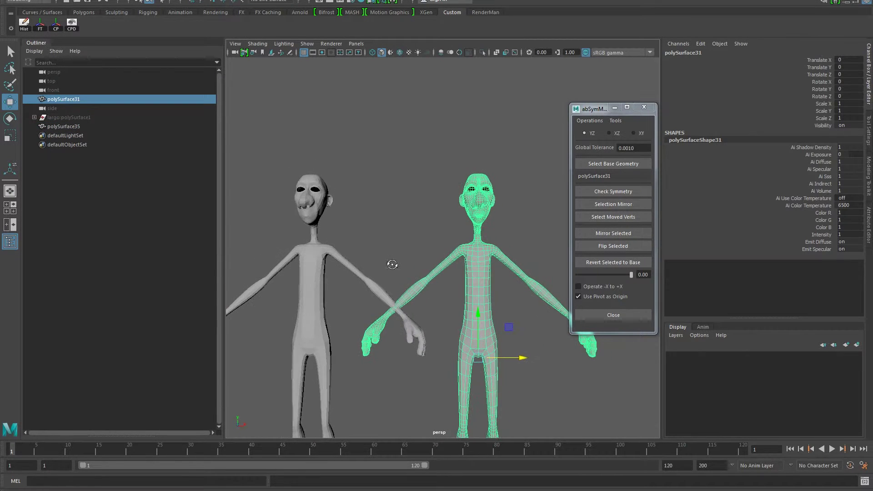
pyautogui.keyDown('alt'); pyautogui.moveTo(408, 234); pyautogui.dragTo(512, 212, button='right'); pyautogui.keyUp('alt')
pyautogui.keyDown('alt'); pyautogui.moveTo(460, 199); pyautogui.dragTo(403, 232, button='middle'); pyautogui.keyUp('alt')
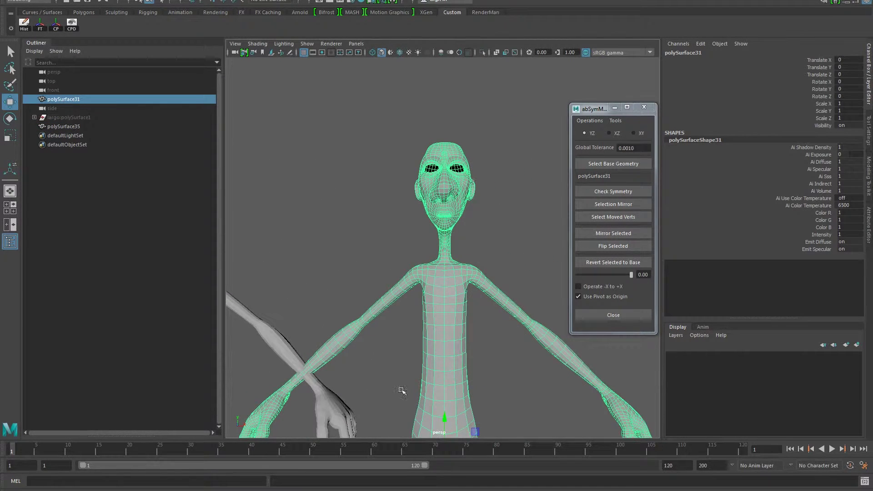
pyautogui.keyDown('alt'); pyautogui.moveTo(442, 269); pyautogui.dragTo(441, 296, button='middle'); pyautogui.keyUp('alt')
pyautogui.keyDown('alt'); pyautogui.moveTo(441, 296); pyautogui.dragTo(501, 281, button='right'); pyautogui.keyUp('alt')
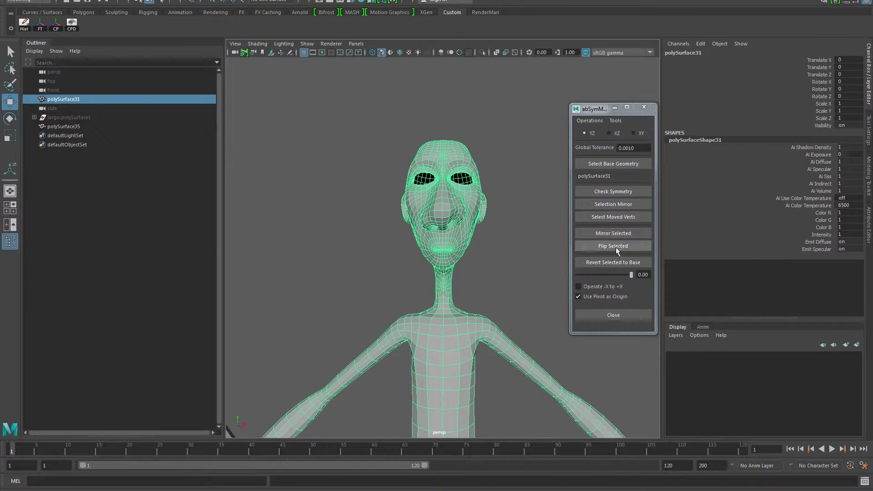
pyautogui.click(618, 246)
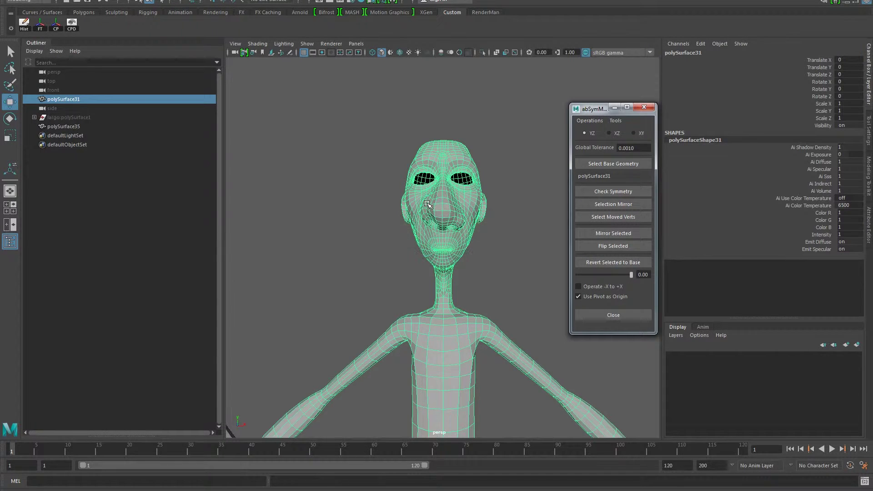
pyautogui.keyDown('alt'); pyautogui.moveTo(363, 230); pyautogui.dragTo(450, 231, button='right'); pyautogui.keyUp('alt')
pyautogui.keyDown('alt'); pyautogui.moveTo(450, 231); pyautogui.dragTo(436, 201); pyautogui.keyUp('alt')
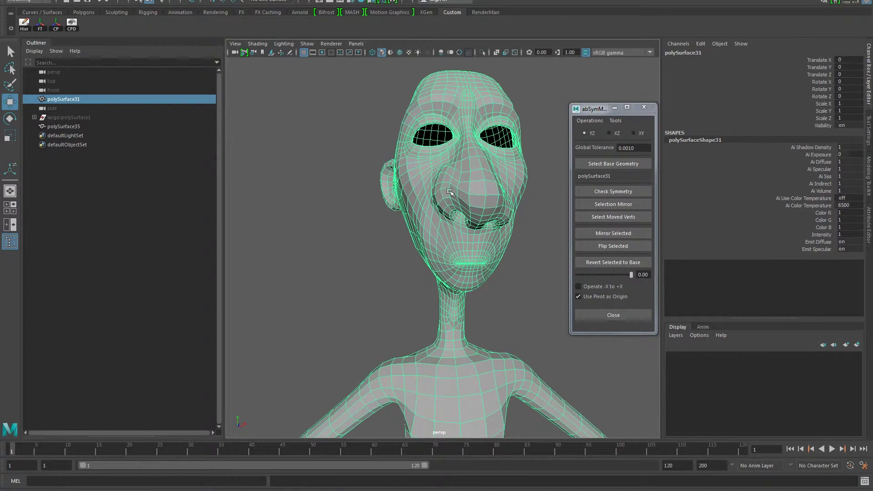
pyautogui.keyDown('alt'); pyautogui.moveTo(450, 191); pyautogui.dragTo(426, 256, button='right'); pyautogui.keyUp('alt')
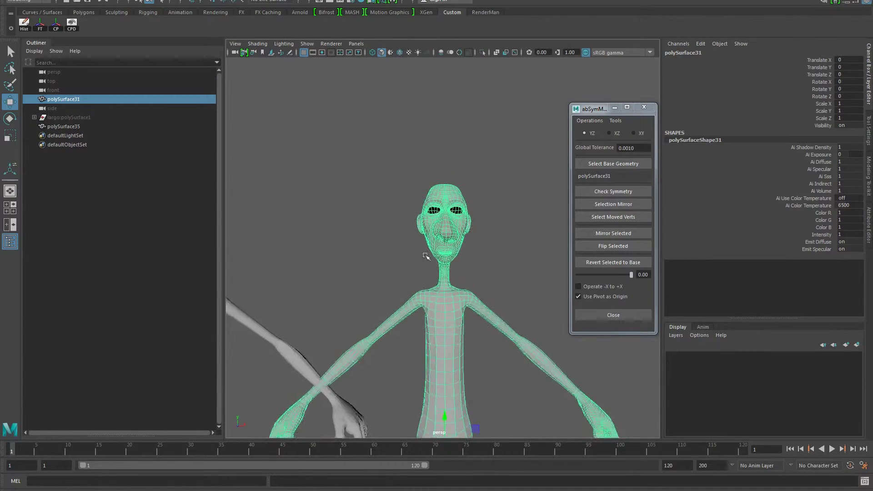
# - Duplicate the flipped polySurface31, move the copy to about -11.453 in X between the two bodies, and clear the selection
pyautogui.keyDown('alt'); pyautogui.moveTo(425, 256); pyautogui.dragTo(464, 215, button='middle'); pyautogui.keyUp('alt')
pyautogui.keyDown('alt'); pyautogui.moveTo(464, 215); pyautogui.dragTo(373, 243, button='right'); pyautogui.keyUp('alt')
pyautogui.click(427, 252)
pyautogui.click(463, 258)
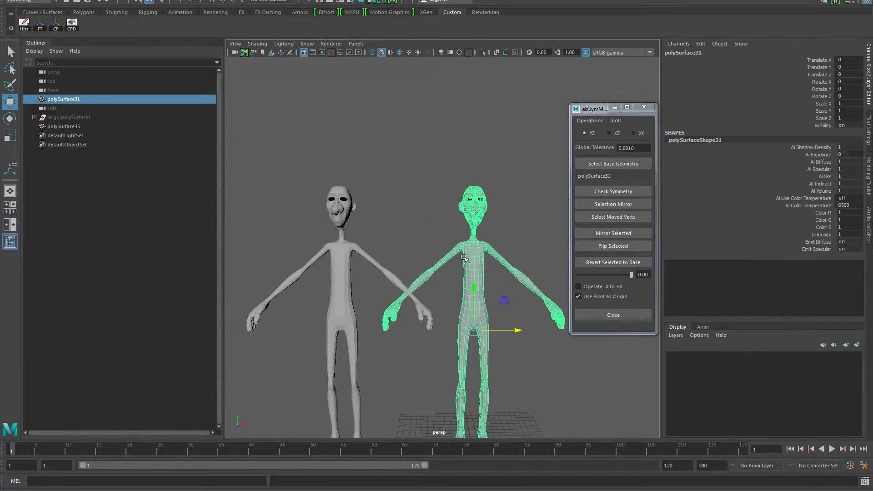
pyautogui.hotkey('ctrl', 'd')
pyautogui.moveTo(517, 330); pyautogui.dragTo(440, 321)
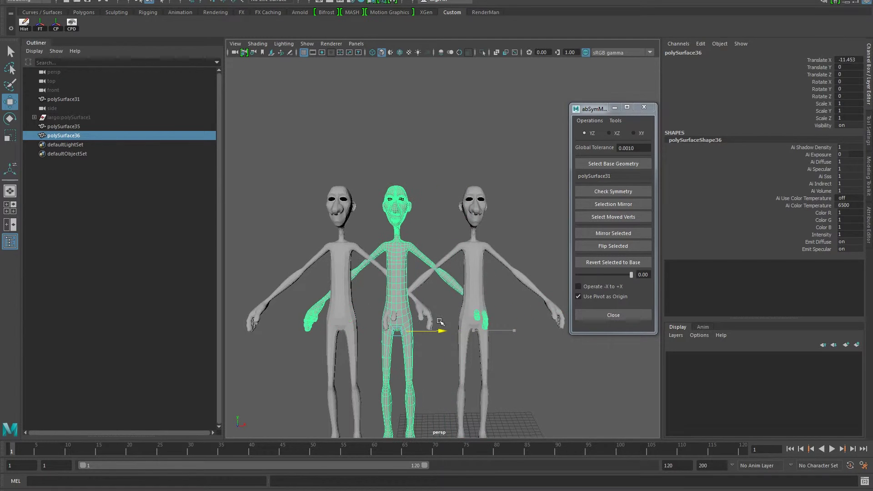
pyautogui.click(424, 231)
# - Compare the noses of the three bodies side by side, checking the unflipped and the flipped copy
pyautogui.keyDown('alt'); pyautogui.moveTo(412, 274); pyautogui.dragTo(433, 294, button='middle'); pyautogui.keyUp('alt')
pyautogui.keyDown('alt'); pyautogui.moveTo(432, 294); pyautogui.dragTo(471, 279, button='right'); pyautogui.keyUp('alt')
pyautogui.keyDown('alt'); pyautogui.moveTo(471, 278); pyautogui.dragTo(463, 277, button='middle'); pyautogui.keyUp('alt')
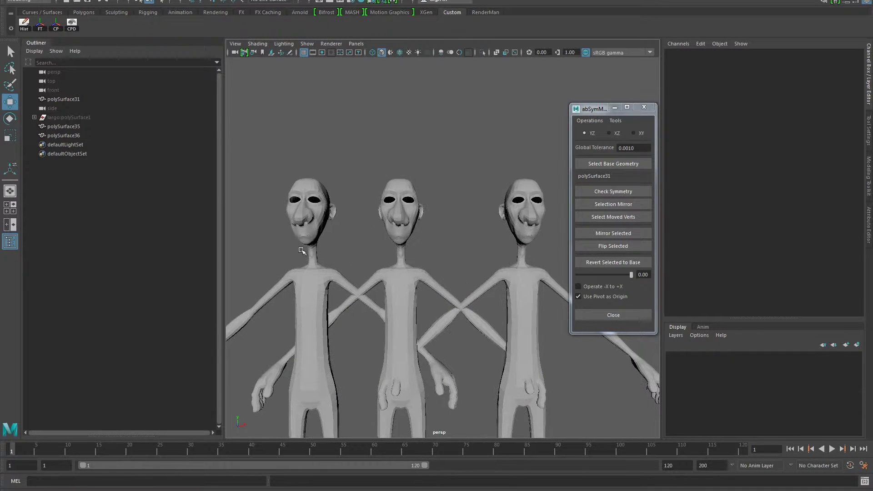
pyautogui.click(312, 227)
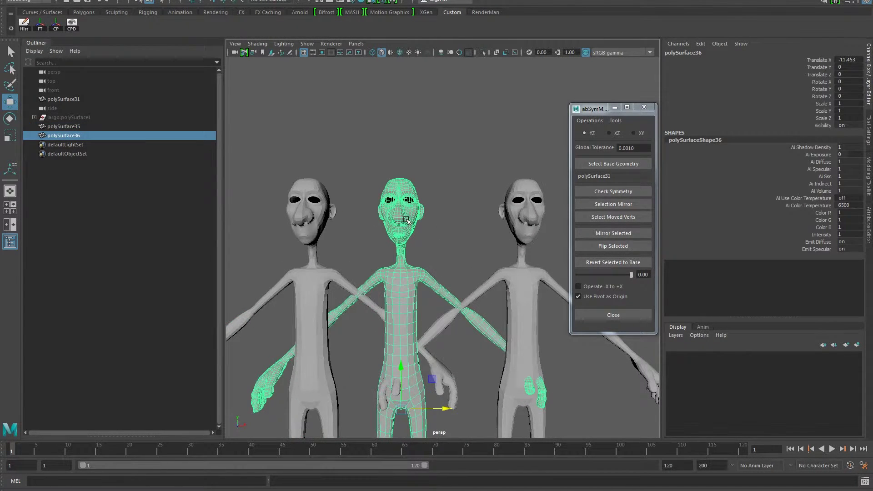
pyautogui.click(310, 243)
# - Try to revert the flipped polySurface31 to its base shape with abSymMesh and check the head
pyautogui.click(522, 213)
pyautogui.keyDown('alt'); pyautogui.moveTo(480, 268); pyautogui.dragTo(444, 256, button='middle'); pyautogui.keyUp('alt')
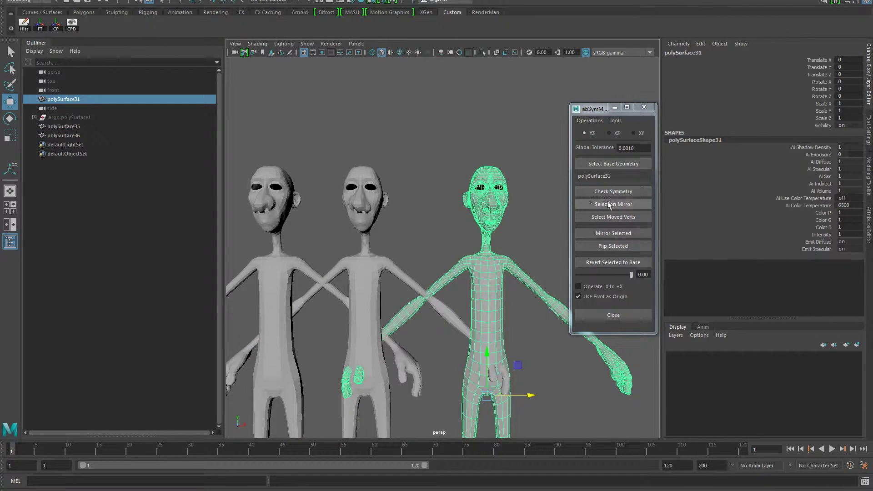
pyautogui.click(627, 262)
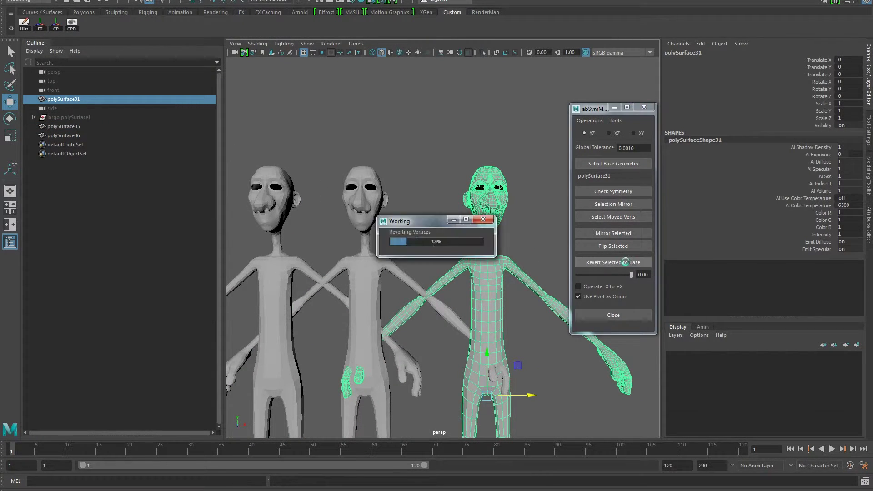
pyautogui.keyDown('alt'); pyautogui.moveTo(449, 222); pyautogui.dragTo(407, 250, button='middle'); pyautogui.keyUp('alt')
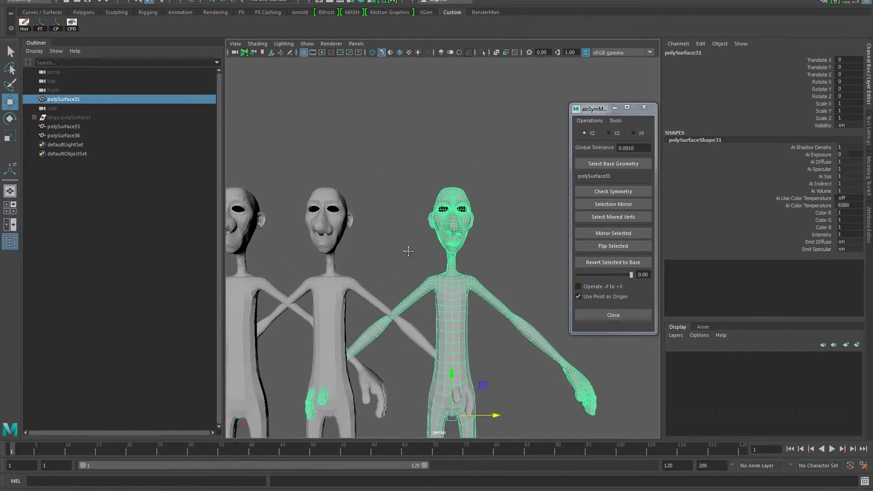
pyautogui.keyDown('alt'); pyautogui.moveTo(407, 249); pyautogui.dragTo(491, 257, button='right'); pyautogui.keyUp('alt')
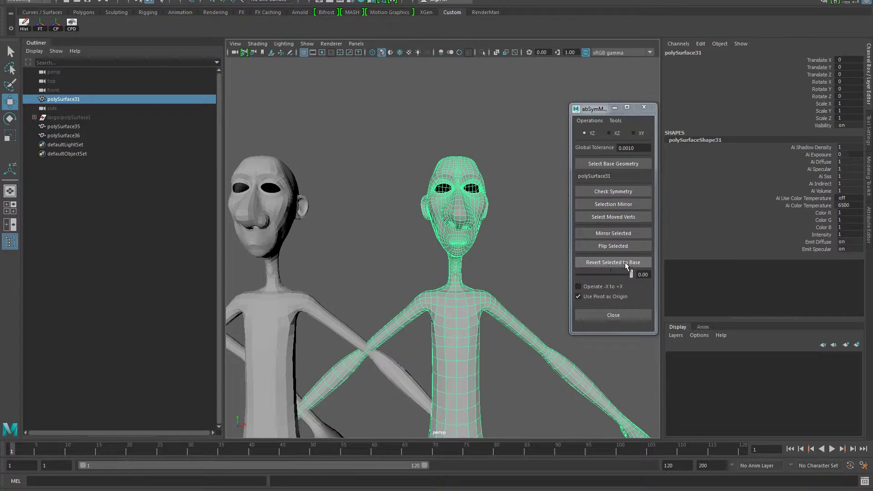
# - Reselect polySurface31, run the abSymMesh revert to base on it again and inspect the head beside the copies
pyautogui.click(505, 233)
pyautogui.click(452, 232)
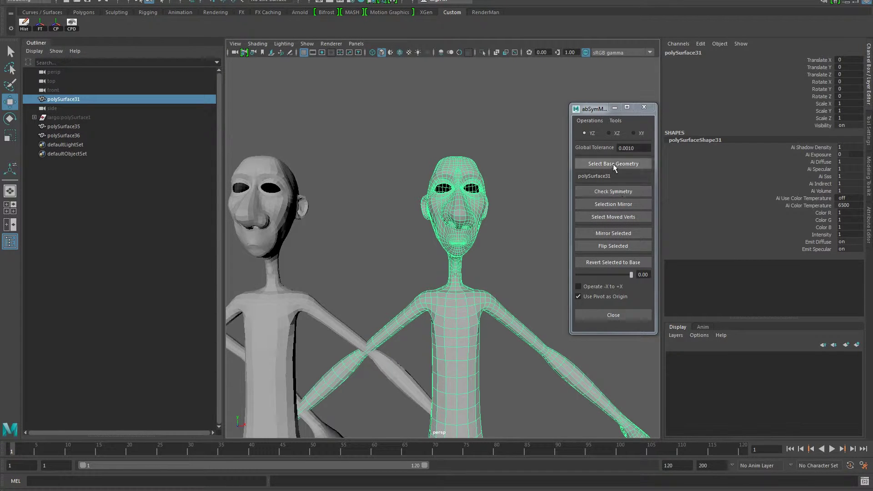
pyautogui.click(589, 120)
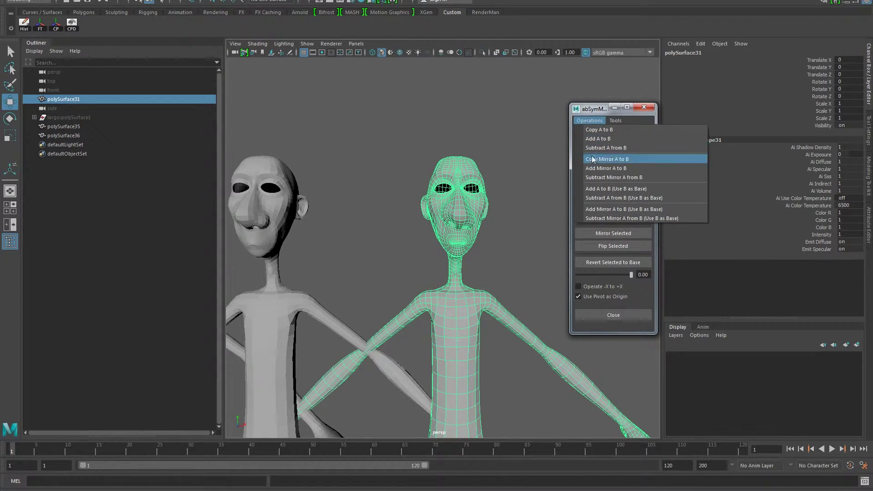
pyautogui.click(598, 103)
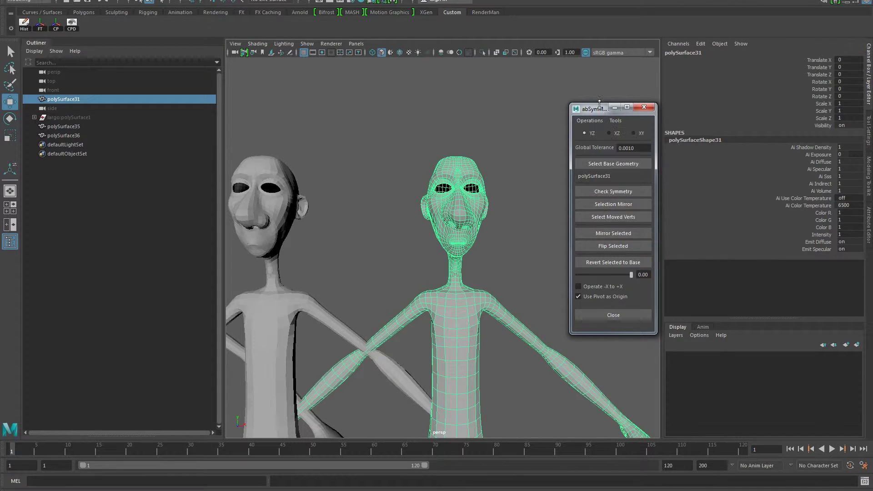
pyautogui.click(610, 263)
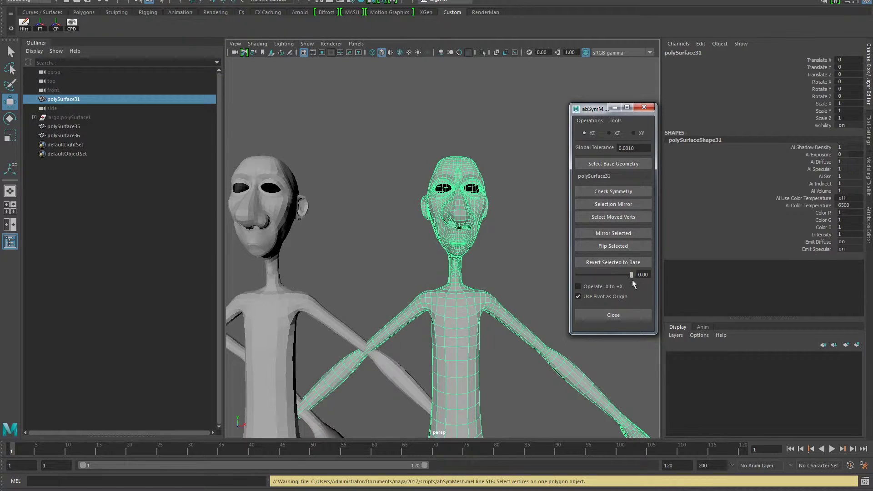
pyautogui.click(614, 264)
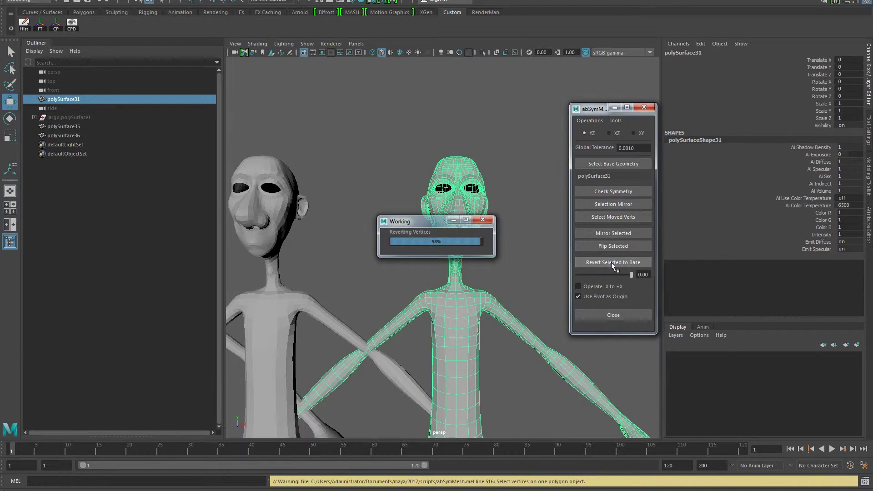
pyautogui.keyDown('alt'); pyautogui.moveTo(404, 255); pyautogui.dragTo(415, 293, button='middle'); pyautogui.keyUp('alt')
pyautogui.keyDown('alt'); pyautogui.moveTo(417, 294); pyautogui.dragTo(459, 292, button='right'); pyautogui.keyUp('alt')
pyautogui.keyDown('alt'); pyautogui.moveTo(459, 292); pyautogui.dragTo(387, 291); pyautogui.keyUp('alt')
pyautogui.keyDown('alt'); pyautogui.moveTo(387, 291); pyautogui.dragTo(294, 291, button='right'); pyautogui.keyUp('alt')
pyautogui.keyDown('alt'); pyautogui.moveTo(294, 291); pyautogui.dragTo(417, 268); pyautogui.keyUp('alt')
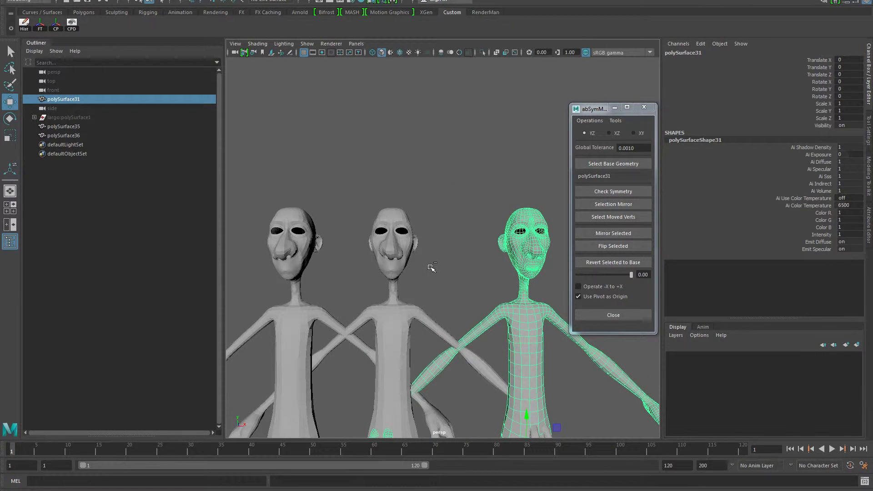
# - Move polySurface31 along X to the far side of polySurface35, and shift polySurface36 to about -3.683 in X
pyautogui.click(430, 268)
pyautogui.click(505, 257)
pyautogui.keyDown('alt'); pyautogui.moveTo(489, 343); pyautogui.dragTo(427, 355, button='right'); pyautogui.keyUp('alt')
pyautogui.keyDown('alt'); pyautogui.moveTo(426, 355); pyautogui.dragTo(433, 320, button='middle'); pyautogui.keyUp('alt')
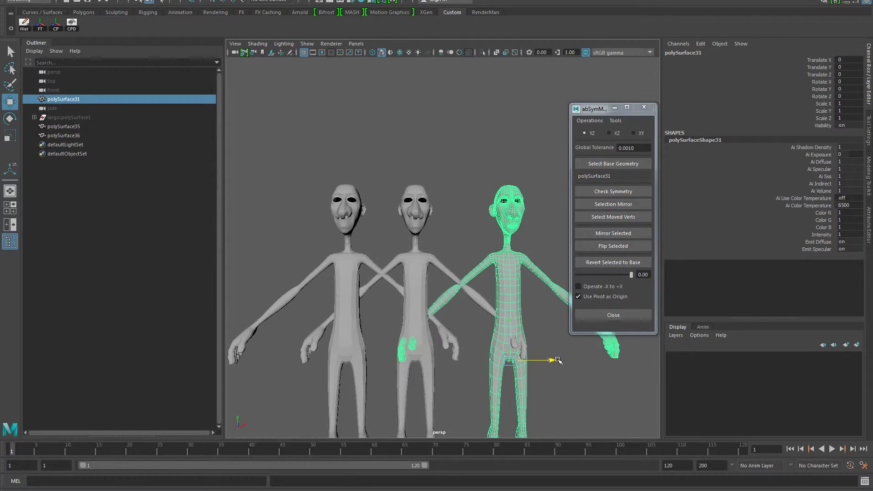
pyautogui.moveTo(559, 360); pyautogui.dragTo(367, 360)
pyautogui.click(429, 339)
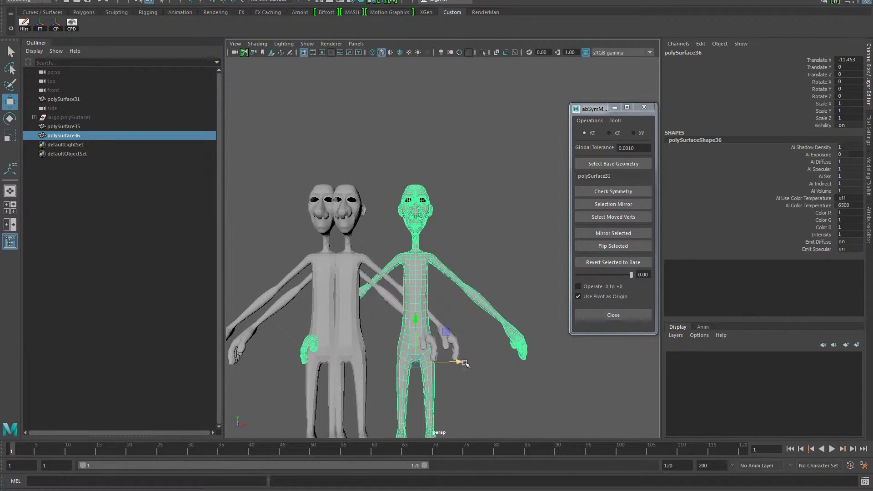
pyautogui.moveTo(464, 362); pyautogui.dragTo(527, 361)
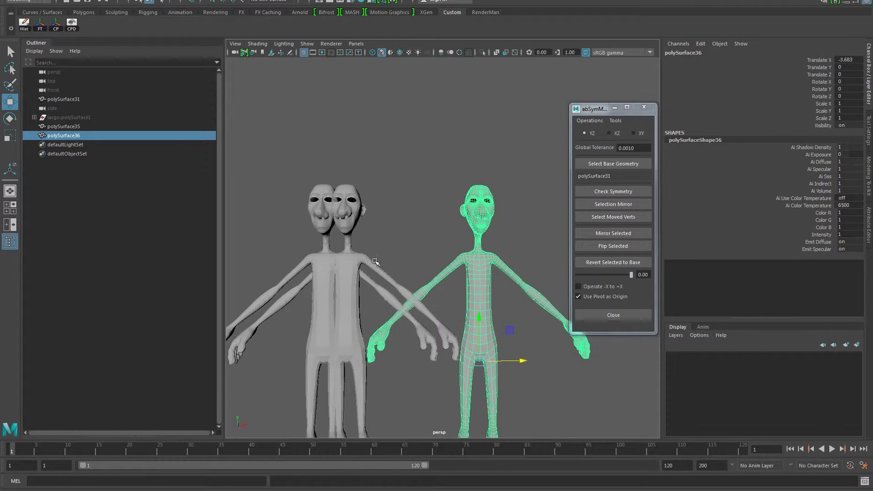
# - Set polySurface31's Translate X to 0 and move polySurface36 along X to about -11.619
pyautogui.click(343, 233)
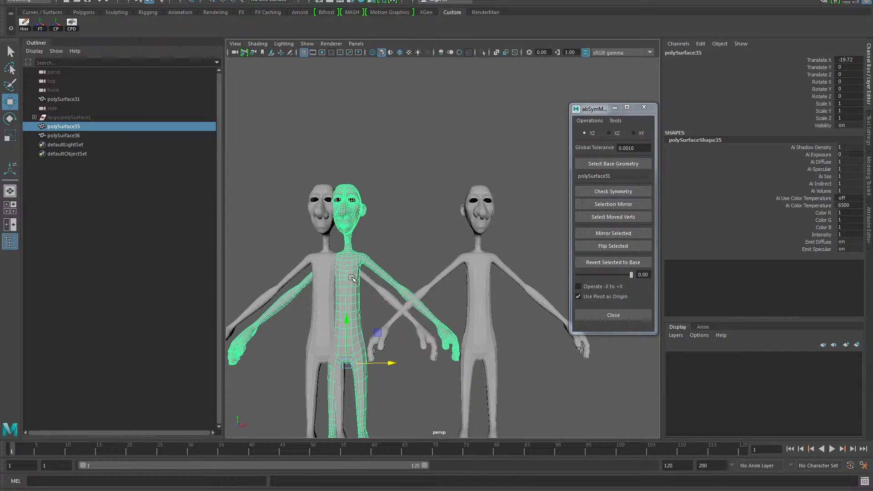
pyautogui.click(324, 207)
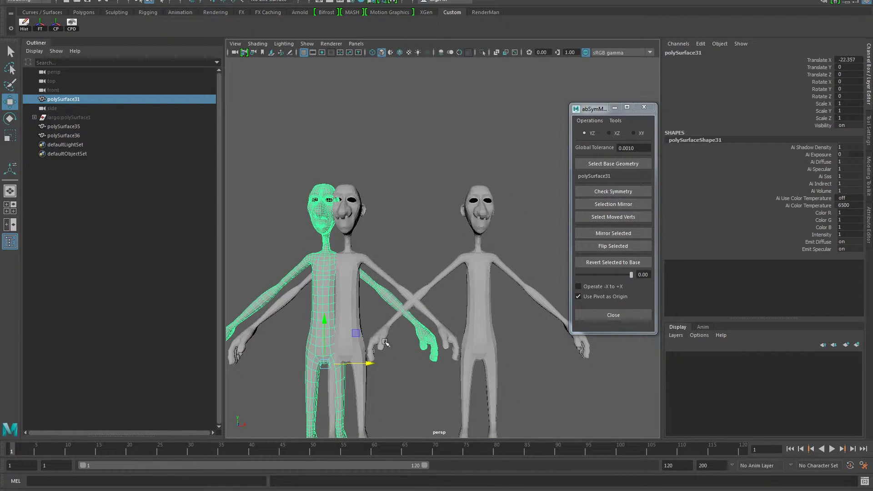
pyautogui.moveTo(343, 363); pyautogui.dragTo(522, 365)
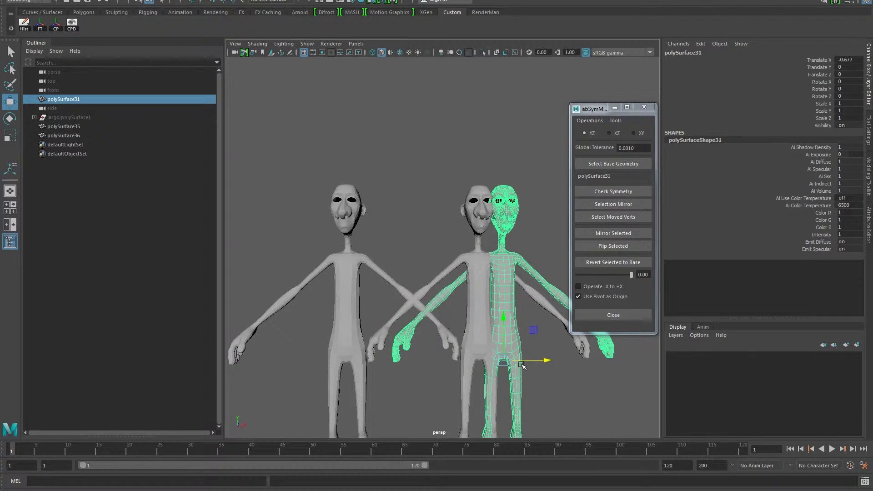
pyautogui.doubleClick(853, 60)
pyautogui.write('0')
pyautogui.press('Return')
pyautogui.click(477, 209)
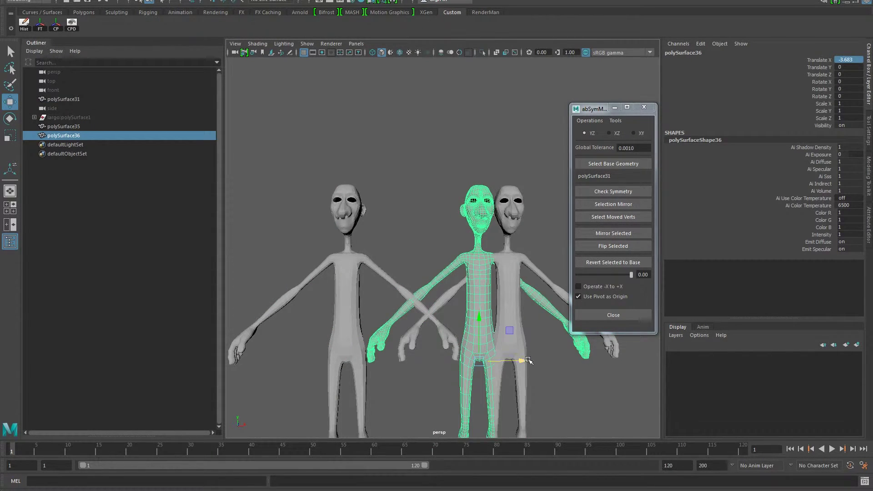
pyautogui.moveTo(527, 359); pyautogui.dragTo(463, 361)
# - Select polySurface31, examine its head and try to revert the mesh to its base shape with abSymMesh
pyautogui.click(518, 202)
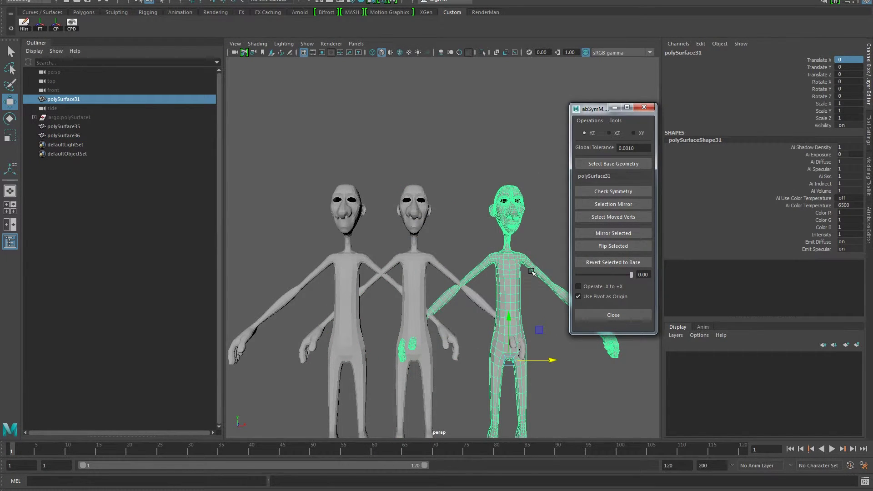
pyautogui.keyDown('alt'); pyautogui.moveTo(484, 240); pyautogui.dragTo(413, 298, button='middle'); pyautogui.keyUp('alt')
pyautogui.keyDown('alt'); pyautogui.moveTo(413, 298); pyautogui.dragTo(586, 303, button='right'); pyautogui.keyUp('alt')
pyautogui.keyDown('alt'); pyautogui.moveTo(414, 353); pyautogui.dragTo(432, 258, button='middle'); pyautogui.keyUp('alt')
pyautogui.keyDown('alt'); pyautogui.moveTo(432, 258); pyautogui.dragTo(455, 278, button='right'); pyautogui.keyUp('alt')
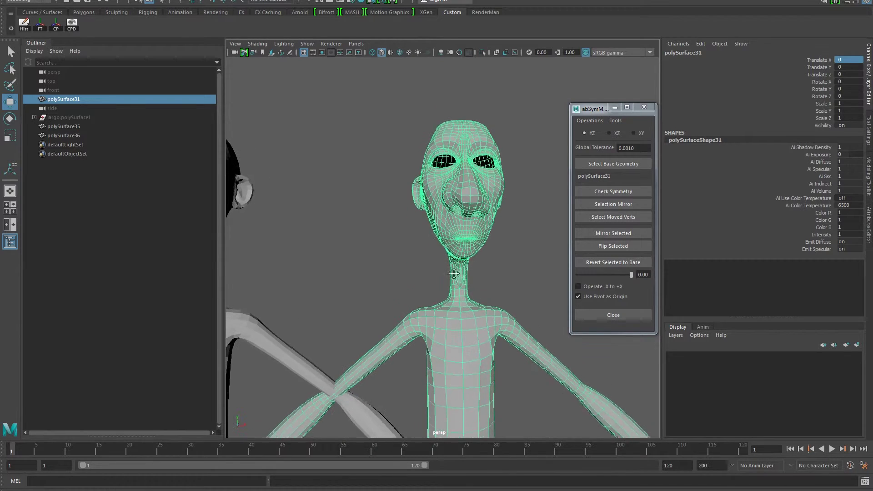
pyautogui.keyDown('alt'); pyautogui.moveTo(455, 279); pyautogui.dragTo(456, 251, button='middle'); pyautogui.keyUp('alt')
pyautogui.keyDown('alt'); pyautogui.moveTo(459, 236); pyautogui.dragTo(427, 240, button='right'); pyautogui.keyUp('alt')
pyautogui.keyDown('alt'); pyautogui.moveTo(426, 240); pyautogui.dragTo(440, 189, button='middle'); pyautogui.keyUp('alt')
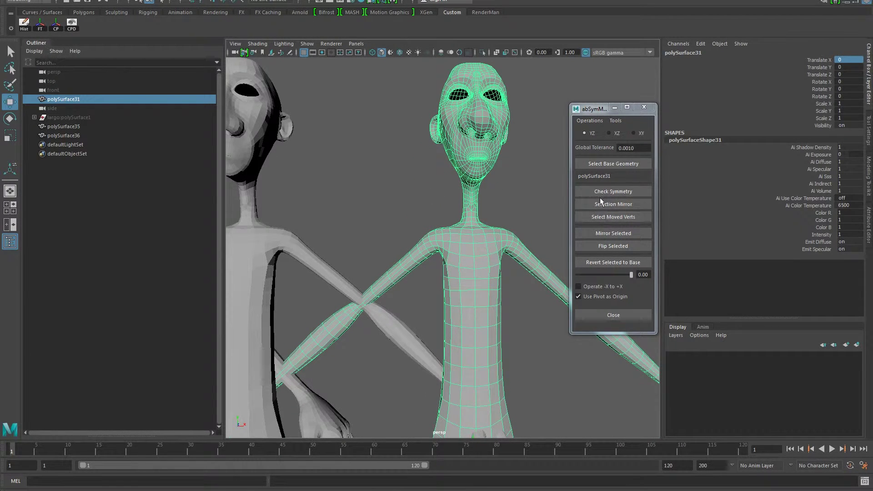
pyautogui.click(596, 263)
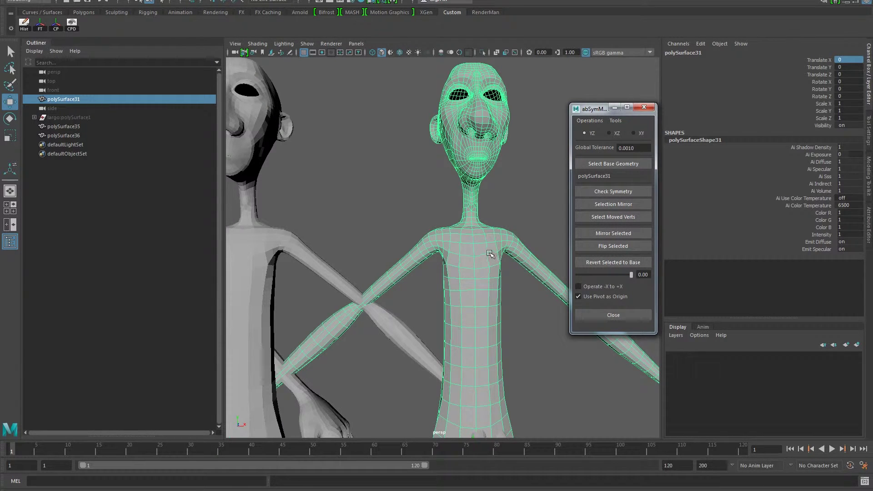
# - Try reverting polySurface31 to base with all of its vertices selected, and inspect the nose
pyautogui.press('a')
pyautogui.rightClick(447, 250)
pyautogui.moveTo(445, 250); pyautogui.dragTo(408, 207, button='right')
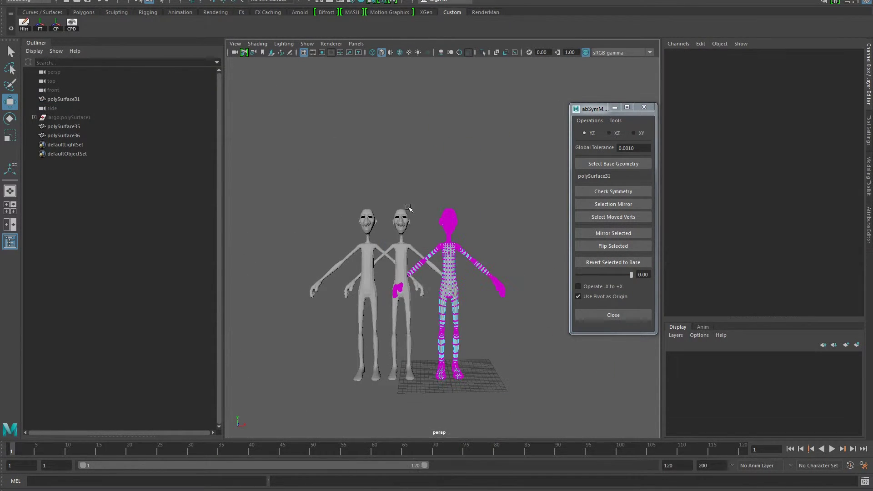
pyautogui.moveTo(364, 165); pyautogui.dragTo(541, 437)
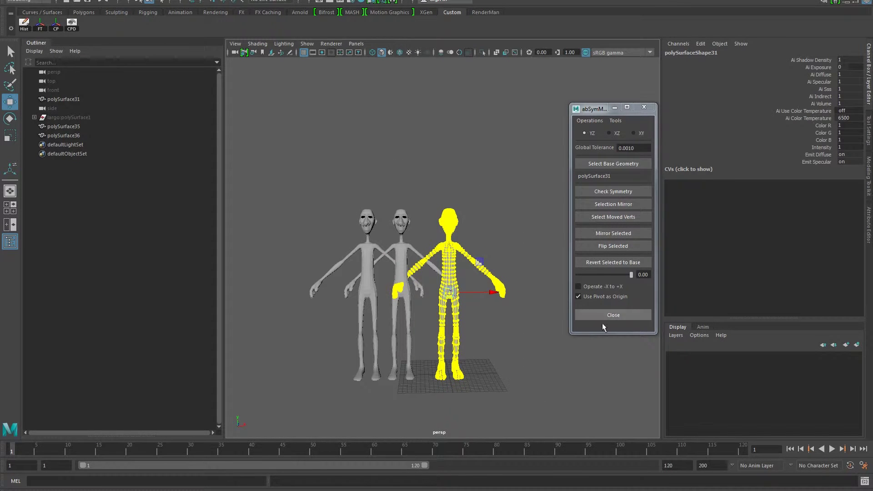
pyautogui.click(617, 267)
pyautogui.keyDown('alt'); pyautogui.moveTo(493, 244); pyautogui.dragTo(586, 373, button='right'); pyautogui.keyUp('alt')
pyautogui.keyDown('alt'); pyautogui.moveTo(564, 398); pyautogui.dragTo(542, 323, button='middle'); pyautogui.keyUp('alt')
pyautogui.keyDown('alt'); pyautogui.moveTo(542, 324); pyautogui.dragTo(692, 331, button='right'); pyautogui.keyUp('alt')
pyautogui.click(499, 373)
pyautogui.keyDown('alt'); pyautogui.moveTo(487, 377); pyautogui.dragTo(517, 266, button='middle'); pyautogui.keyUp('alt')
# - Check polySurface31 for vertices moved from the base geometry using abSymMesh's Select Moved Verts
pyautogui.click(620, 204)
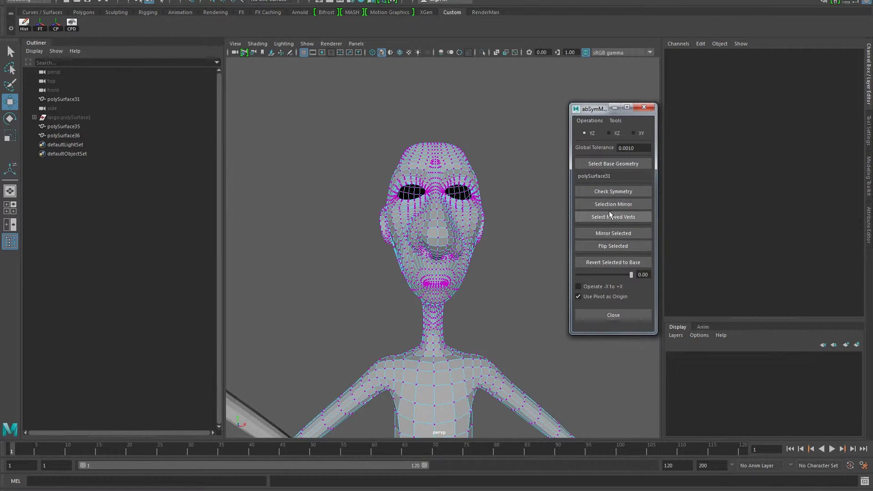
pyautogui.click(620, 217)
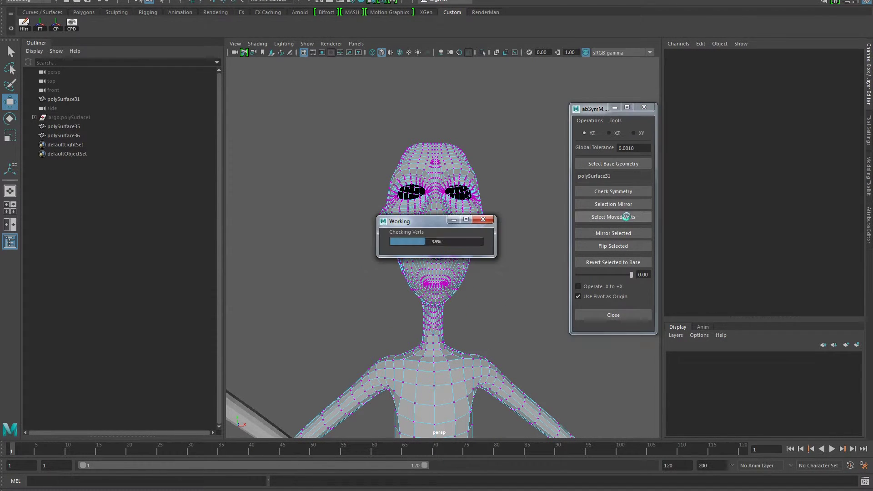
pyautogui.scroll(-3, 325, 282)
pyautogui.scroll(-2, 325, 281)
pyautogui.keyDown('alt'); pyautogui.moveTo(324, 281); pyautogui.dragTo(384, 258, button='middle'); pyautogui.keyUp('alt')
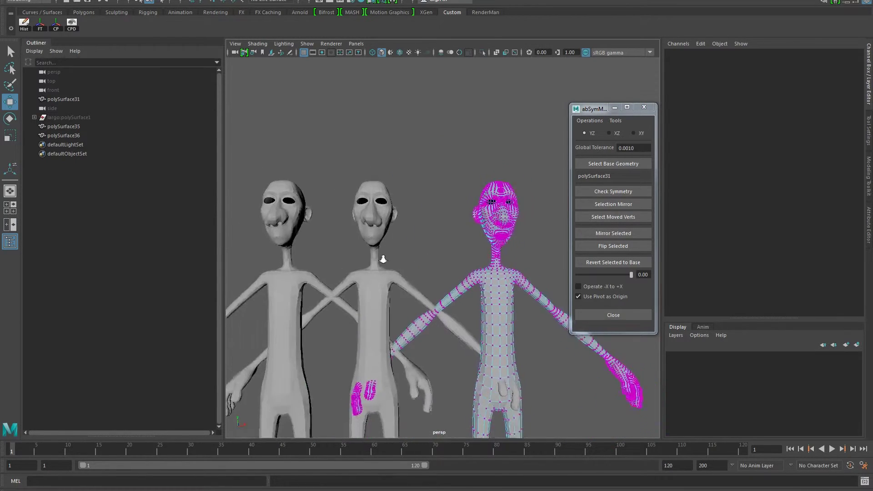
pyautogui.moveTo(384, 258)
pyautogui.keyDown('alt'); pyautogui.mouseDown()
pyautogui.moveTo(369, 263)
pyautogui.moveTo(395, 268)
pyautogui.mouseUp(); pyautogui.keyUp('alt')
# - Return to object selection and compare the noses of polySurface35, polySurface36 and polySurface31
pyautogui.click(369, 263)
pyautogui.scroll(-2, 395, 269)
pyautogui.keyDown('alt'); pyautogui.moveTo(395, 269); pyautogui.dragTo(374, 248, button='middle'); pyautogui.keyUp('alt')
pyautogui.scroll(-5, 373, 248)
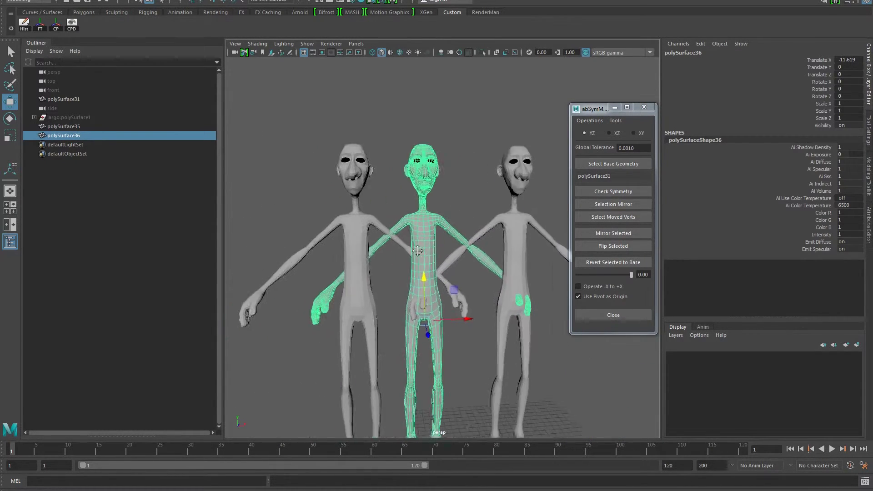
pyautogui.click(362, 251)
pyautogui.click(396, 214)
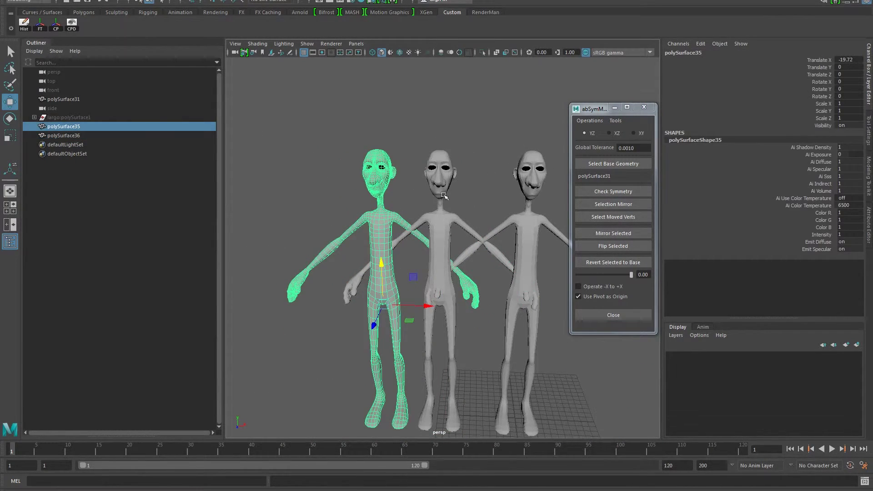
pyautogui.click(444, 195)
pyautogui.keyDown('alt'); pyautogui.moveTo(444, 194); pyautogui.dragTo(497, 234, button='middle'); pyautogui.keyUp('alt')
pyautogui.keyDown('alt'); pyautogui.moveTo(496, 234); pyautogui.dragTo(546, 268, button='right'); pyautogui.keyUp('alt')
pyautogui.click(393, 208)
pyautogui.click(426, 212)
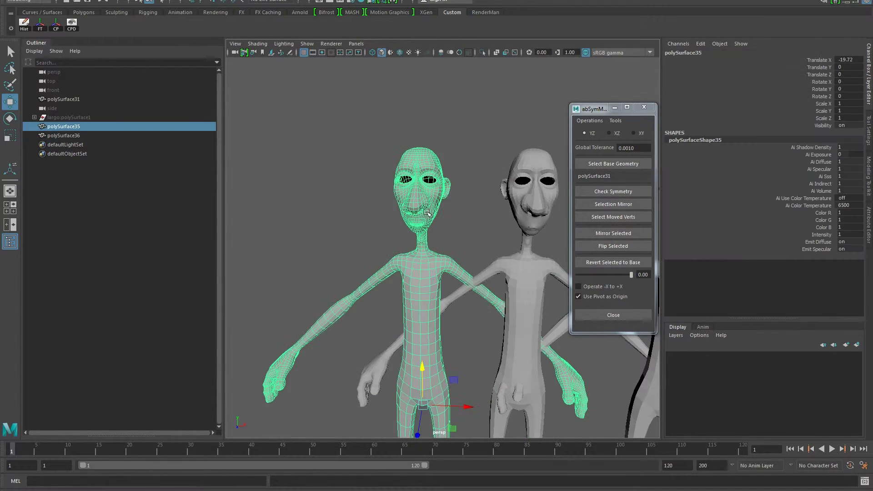
pyautogui.click(528, 210)
pyautogui.keyDown('alt'); pyautogui.moveTo(513, 292); pyautogui.dragTo(362, 254, button='middle'); pyautogui.keyUp('alt')
pyautogui.keyDown('alt'); pyautogui.moveTo(438, 222); pyautogui.dragTo(379, 264, button='middle'); pyautogui.keyUp('alt')
pyautogui.keyDown('alt'); pyautogui.moveTo(380, 265); pyautogui.dragTo(458, 238, button='right'); pyautogui.keyUp('alt')
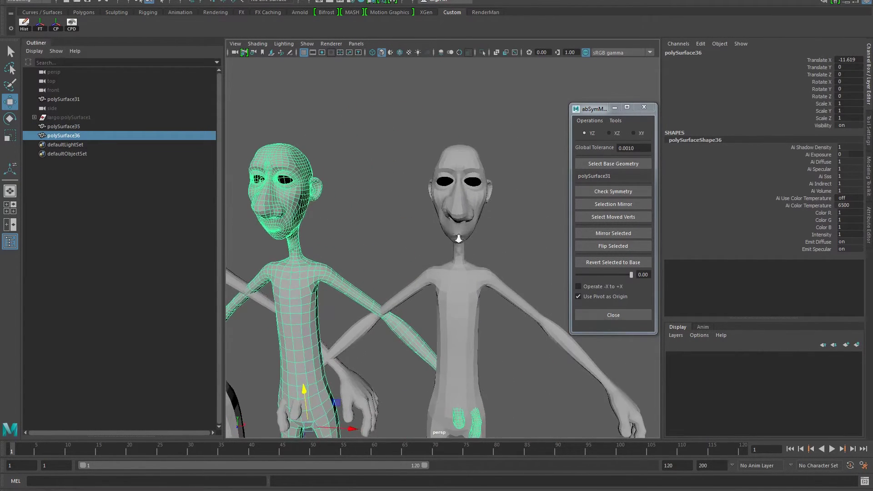
# - Flip polySurface31 across the YZ plane with abSymMesh and inspect its head
pyautogui.click(460, 203)
pyautogui.keyDown('alt'); pyautogui.moveTo(411, 269); pyautogui.dragTo(437, 211, button='middle'); pyautogui.keyUp('alt')
pyautogui.keyDown('alt'); pyautogui.moveTo(437, 211); pyautogui.dragTo(333, 236, button='right'); pyautogui.keyUp('alt')
pyautogui.keyDown('alt'); pyautogui.moveTo(333, 236); pyautogui.dragTo(362, 245); pyautogui.keyUp('alt')
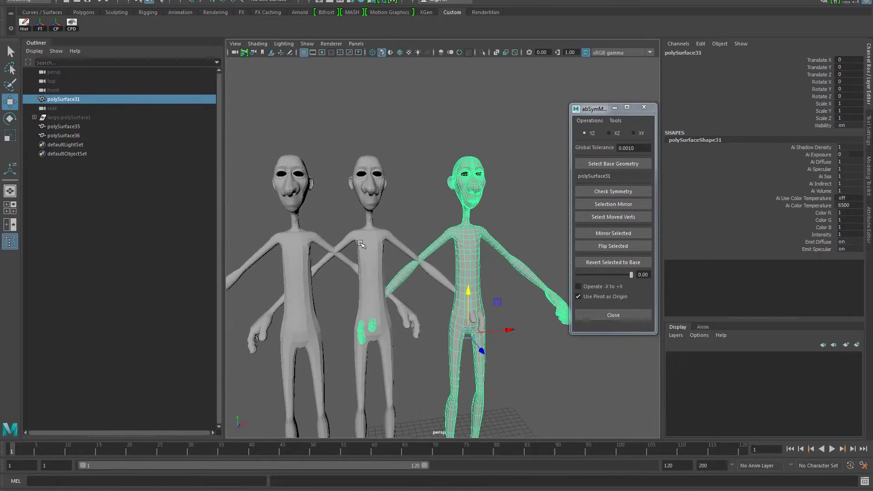
pyautogui.keyDown('alt'); pyautogui.moveTo(376, 254); pyautogui.dragTo(433, 250, button='right'); pyautogui.keyUp('alt')
pyautogui.keyDown('alt'); pyautogui.moveTo(434, 250); pyautogui.dragTo(423, 245); pyautogui.keyUp('alt')
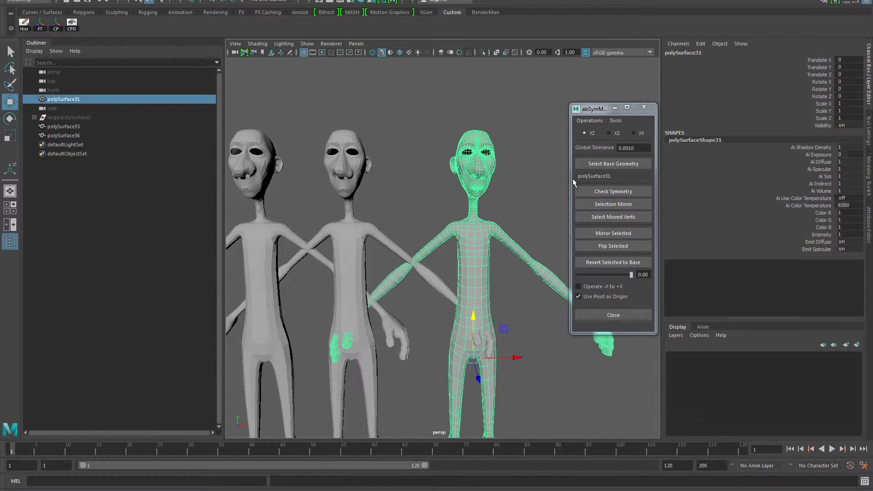
pyautogui.click(617, 246)
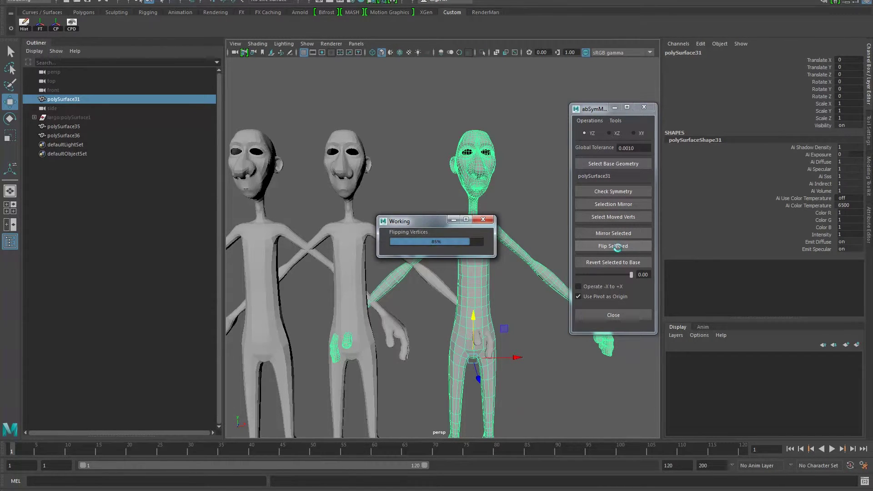
pyautogui.keyDown('alt'); pyautogui.moveTo(566, 227); pyautogui.dragTo(554, 284, button='middle'); pyautogui.keyUp('alt')
pyautogui.keyDown('alt'); pyautogui.moveTo(555, 284); pyautogui.dragTo(601, 276, button='right'); pyautogui.keyUp('alt')
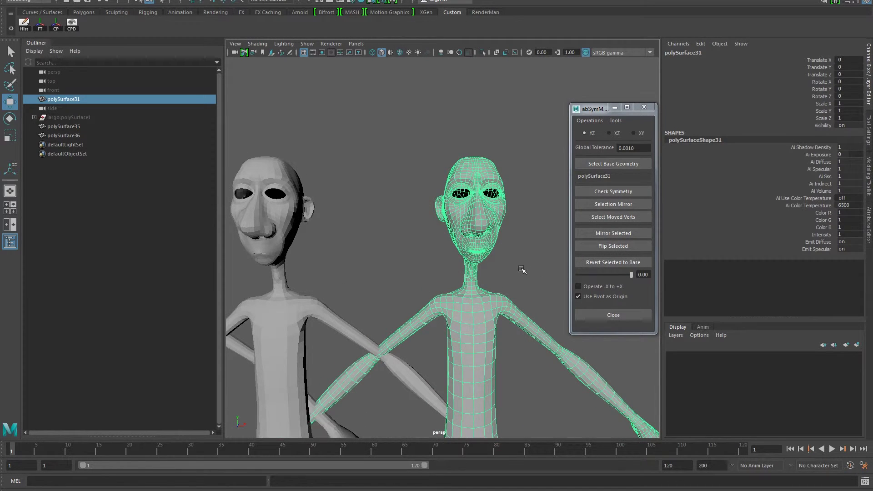
# - With polySurface31 selected again, mirror its shape across YZ with abSymMesh and check the nose beside the copies
pyautogui.click(521, 269)
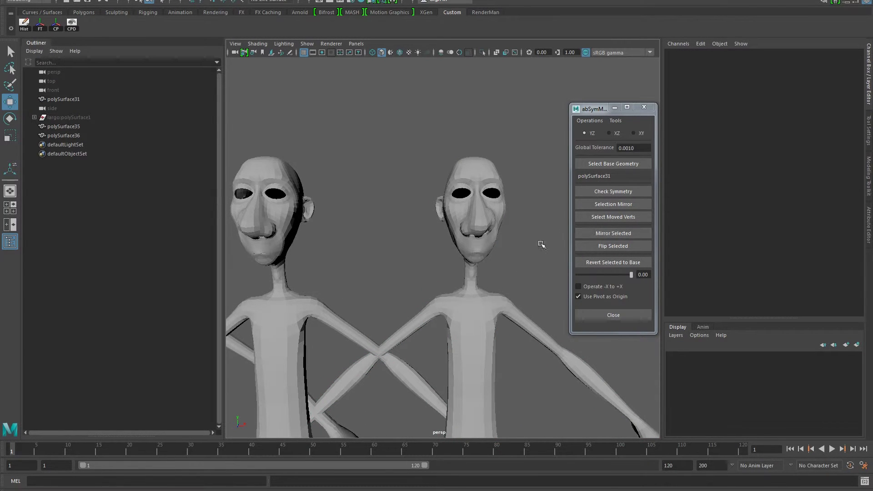
pyautogui.click(485, 244)
pyautogui.hotkey('ctrl', 'z')
pyautogui.hotkey('ctrl', 'z')
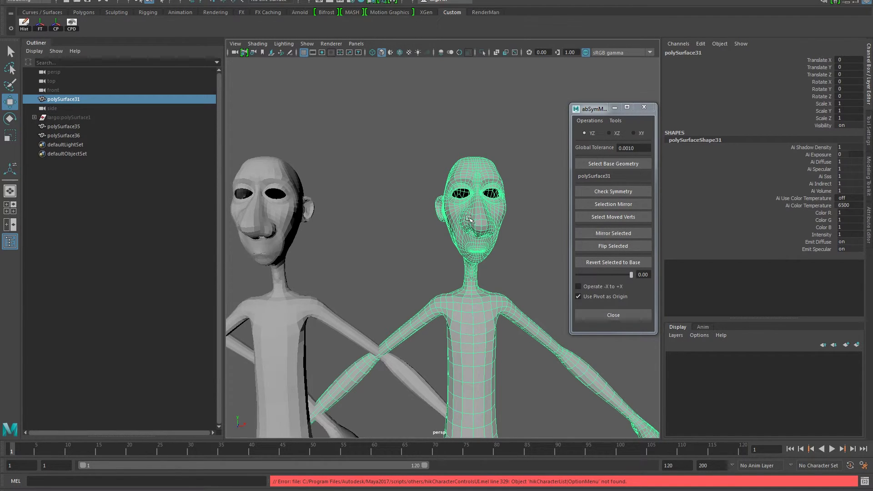
pyautogui.click(624, 234)
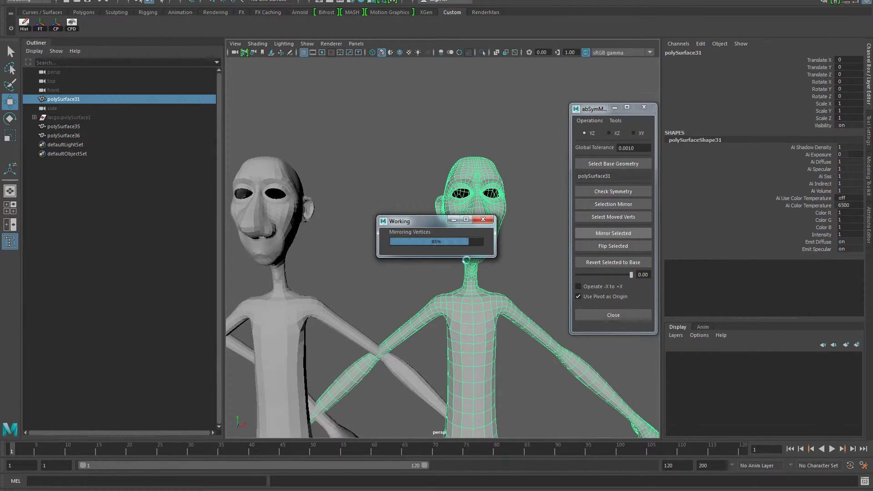
pyautogui.keyDown('alt'); pyautogui.moveTo(465, 265); pyautogui.dragTo(448, 261); pyautogui.keyUp('alt')
pyautogui.keyDown('alt'); pyautogui.moveTo(448, 260); pyautogui.dragTo(506, 261, button='right'); pyautogui.keyUp('alt')
pyautogui.scroll(-8, 413, 247)
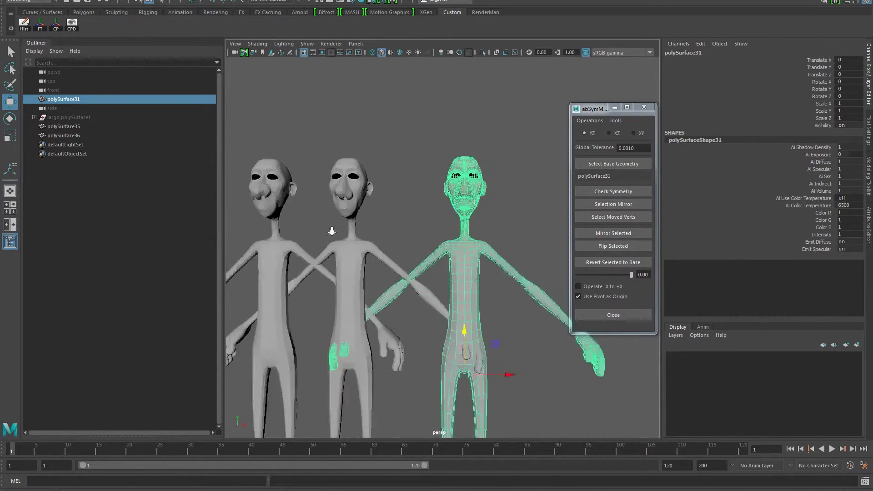
pyautogui.keyDown('alt'); pyautogui.moveTo(422, 230); pyautogui.dragTo(444, 240, button='middle'); pyautogui.keyUp('alt')
pyautogui.click(444, 240)
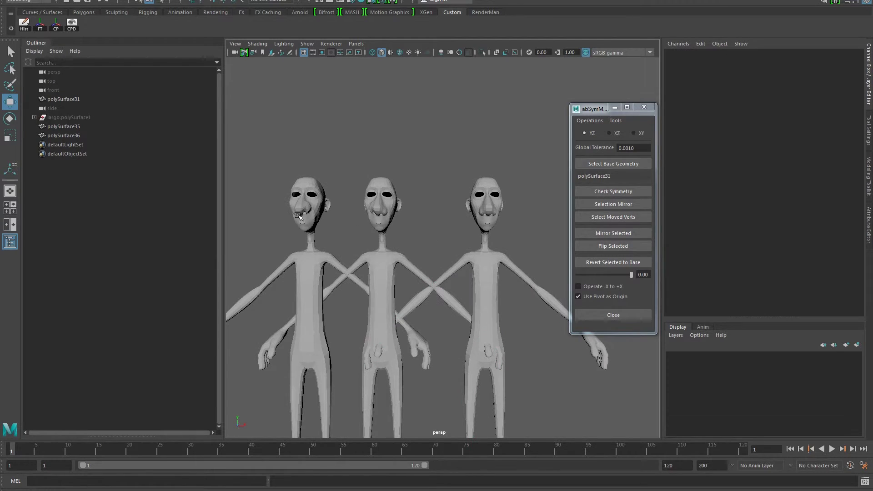
# - Create a blend shape on polySurface31 with polySurface35 and polySurface36 as targets, using local origin and topology checking
pyautogui.click(298, 214)
pyautogui.keyDown('shift'); pyautogui.click(389, 209); pyautogui.keyUp('shift')
pyautogui.keyDown('shift'); pyautogui.click(469, 207); pyautogui.keyUp('shift')
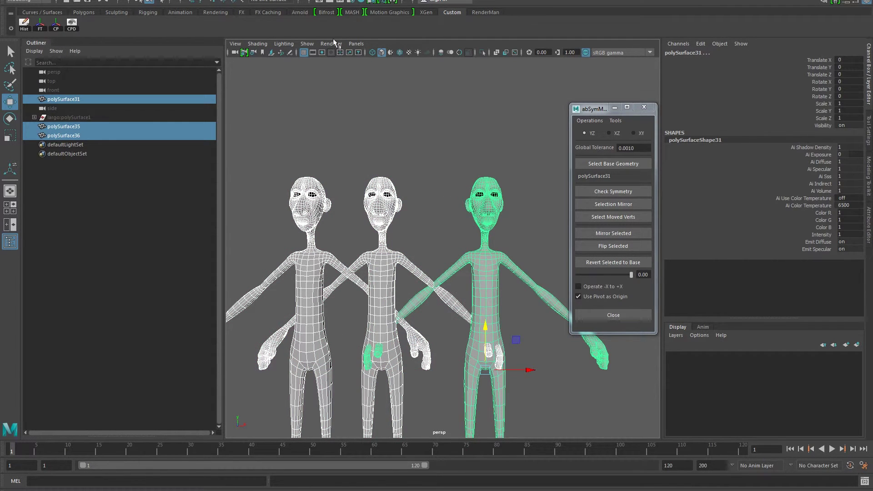
pyautogui.click(133, 1)
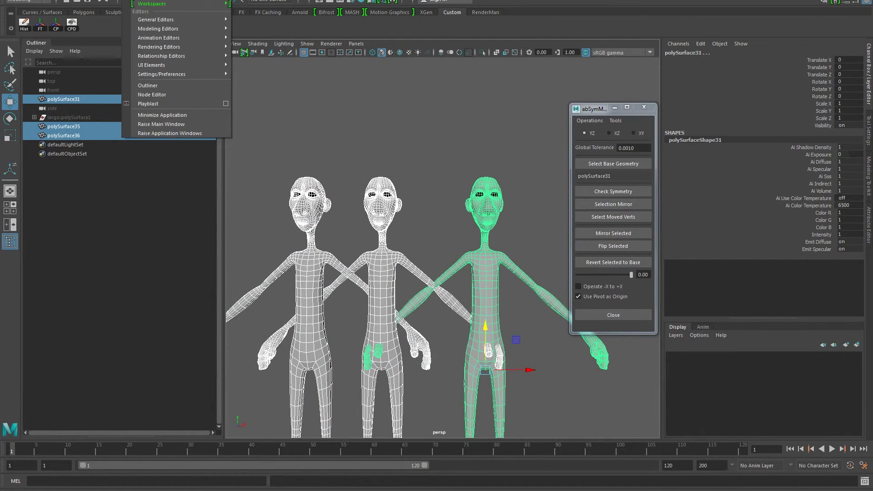
pyautogui.click(17, 1)
pyautogui.click(19, 19)
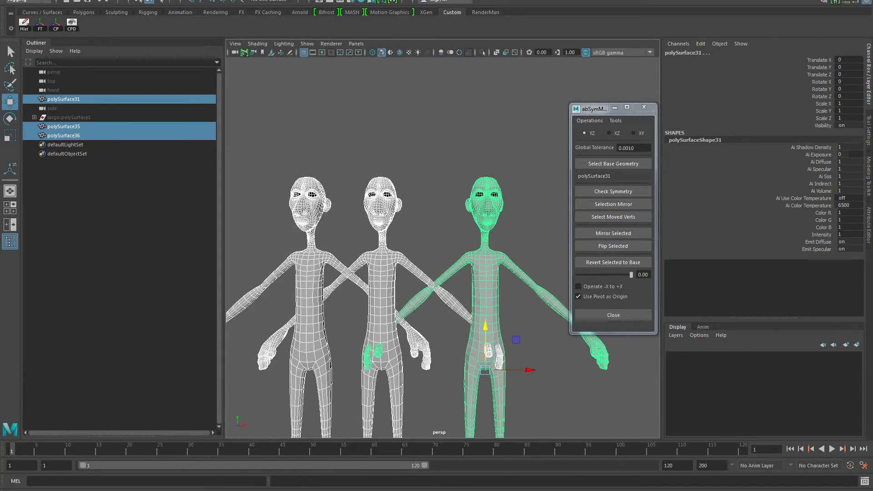
pyautogui.click(204, 1)
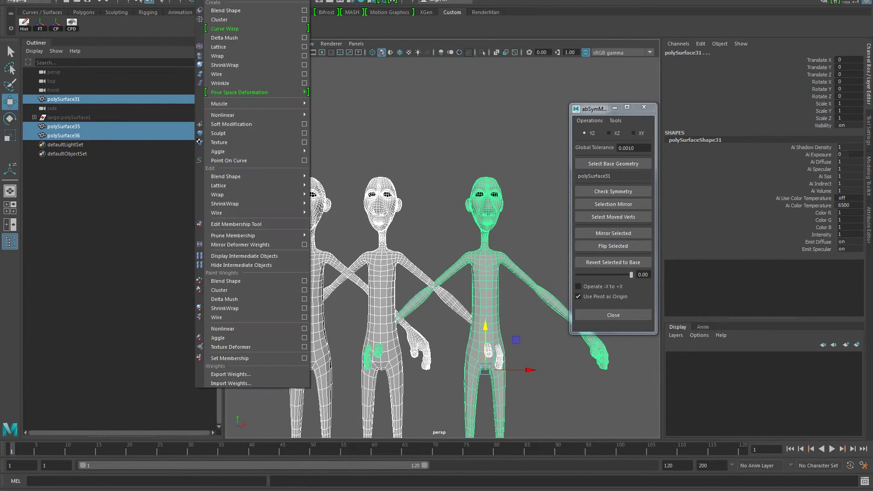
pyautogui.click(304, 10)
pyautogui.click(627, 229)
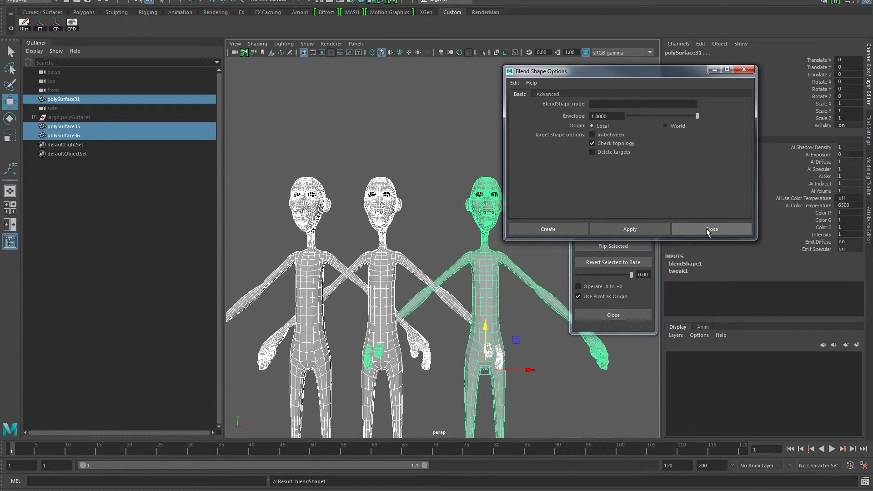
pyautogui.click(709, 228)
# - Test blendShape1's polySurface35 target weight on polySurface31's head, and choose the polySurface36 weight
pyautogui.click(462, 161)
pyautogui.click(493, 199)
pyautogui.keyDown('alt'); pyautogui.moveTo(431, 254); pyautogui.dragTo(410, 295, button='middle'); pyautogui.keyUp('alt')
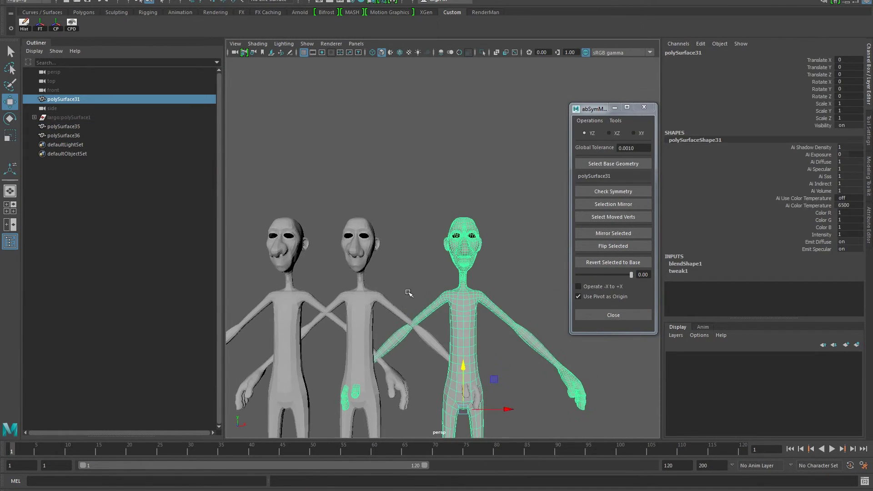
pyautogui.keyDown('alt'); pyautogui.moveTo(409, 295); pyautogui.dragTo(450, 305, button='right'); pyautogui.keyUp('alt')
pyautogui.keyDown('alt'); pyautogui.moveTo(450, 304); pyautogui.dragTo(459, 277, button='middle'); pyautogui.keyUp('alt')
pyautogui.click(690, 265)
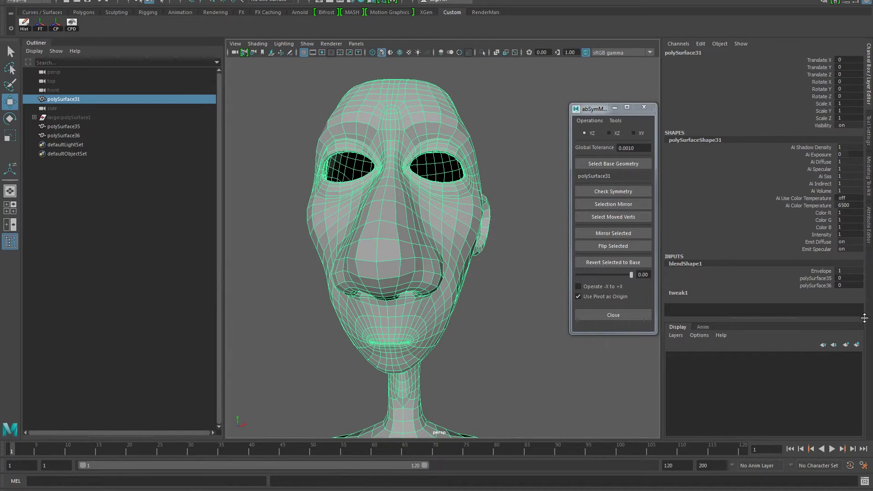
pyautogui.click(823, 279)
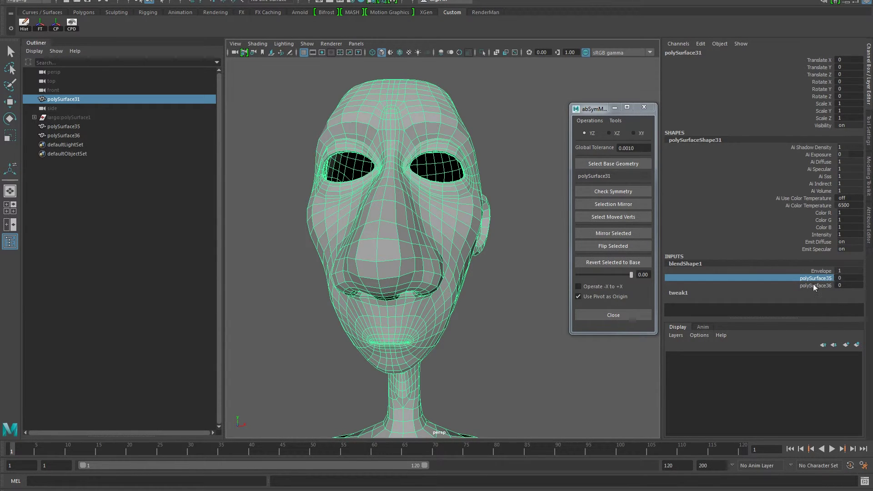
pyautogui.press('w')
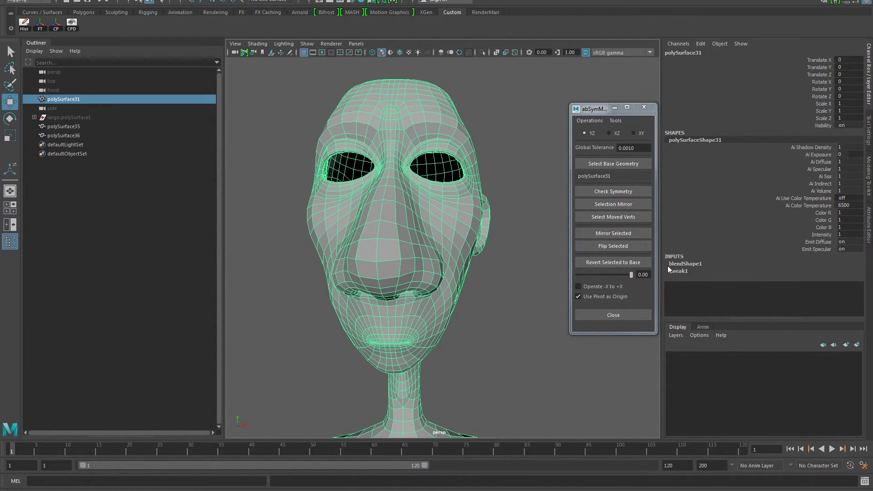
pyautogui.click(668, 267)
pyautogui.click(816, 279)
pyautogui.moveTo(458, 395); pyautogui.dragTo(477, 403, button='middle')
pyautogui.click(815, 285)
pyautogui.keyDown('alt'); pyautogui.moveTo(477, 403); pyautogui.dragTo(351, 340, button='right'); pyautogui.keyUp('alt')
pyautogui.keyDown('alt'); pyautogui.moveTo(351, 341); pyautogui.dragTo(413, 288, button='middle'); pyautogui.keyUp('alt')
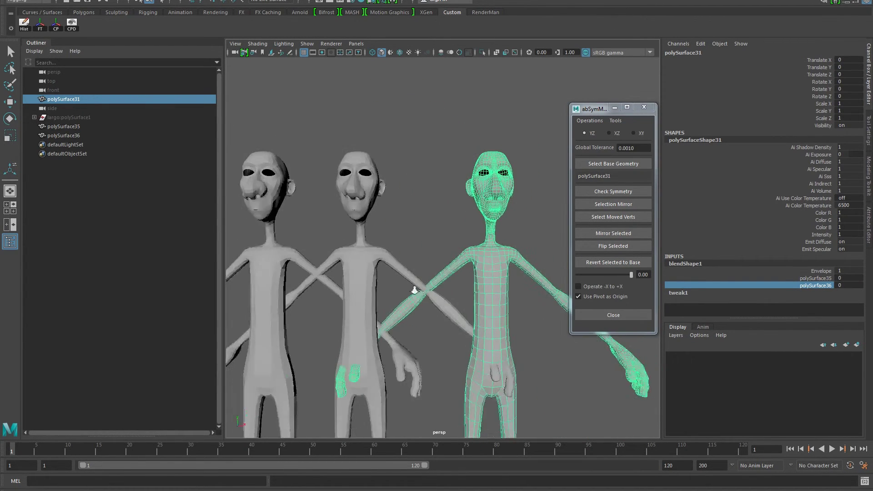
# - Compare the mirrored polySurface31 with its two copies from the front, then clear the selection
pyautogui.press('w')
pyautogui.keyDown('alt'); pyautogui.moveTo(420, 195); pyautogui.dragTo(405, 230, button='middle'); pyautogui.keyUp('alt')
pyautogui.click(423, 195)
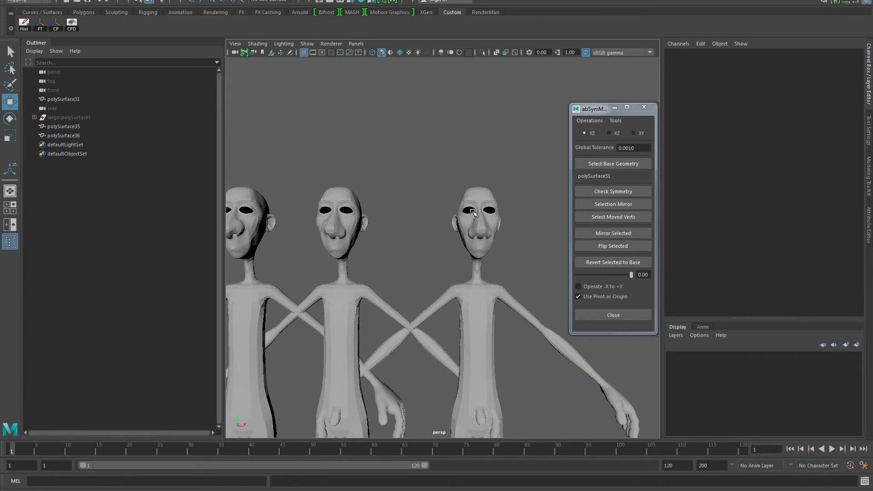
pyautogui.click(473, 212)
pyautogui.keyDown('alt'); pyautogui.moveTo(385, 277); pyautogui.dragTo(445, 277, button='middle'); pyautogui.keyUp('alt')
pyautogui.click(400, 240)
pyautogui.keyDown('alt'); pyautogui.moveTo(550, 260); pyautogui.dragTo(474, 246, button='middle'); pyautogui.keyUp('alt')
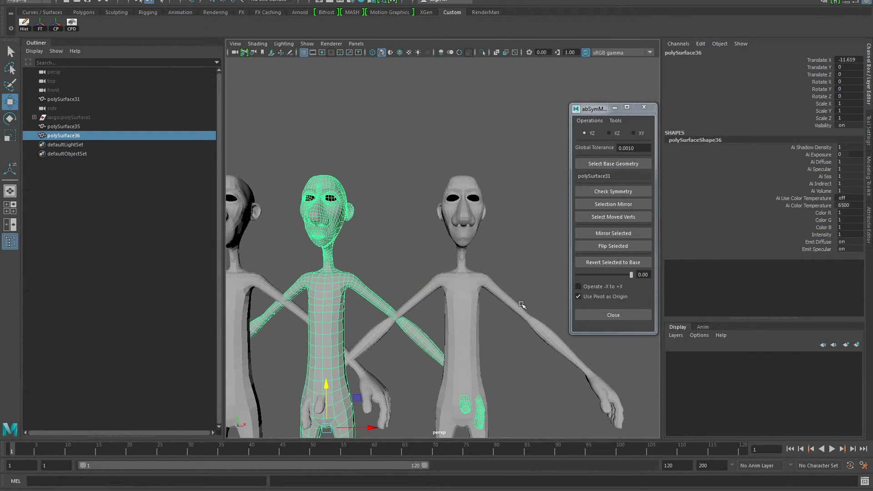
pyautogui.keyDown('alt'); pyautogui.moveTo(402, 307); pyautogui.dragTo(475, 253); pyautogui.keyUp('alt')
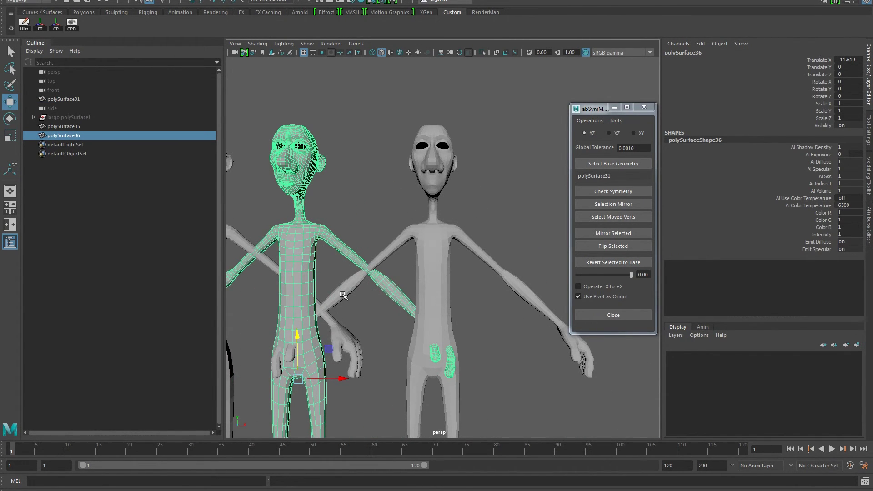
pyautogui.keyDown('alt'); pyautogui.moveTo(408, 259); pyautogui.dragTo(425, 276, button='middle'); pyautogui.keyUp('alt')
pyautogui.keyDown('alt'); pyautogui.moveTo(425, 275); pyautogui.dragTo(341, 342, button='right'); pyautogui.keyUp('alt')
pyautogui.keyDown('alt'); pyautogui.moveTo(341, 343); pyautogui.dragTo(356, 290, button='middle'); pyautogui.keyUp('alt')
pyautogui.click(428, 151)
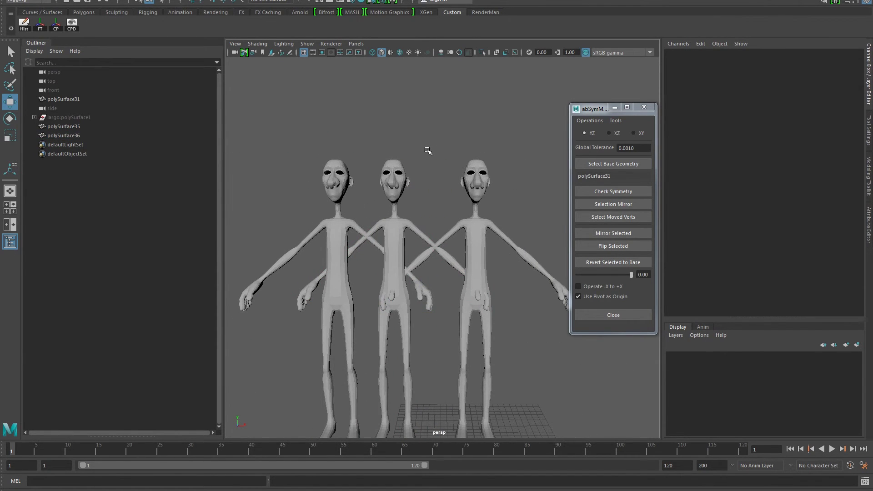